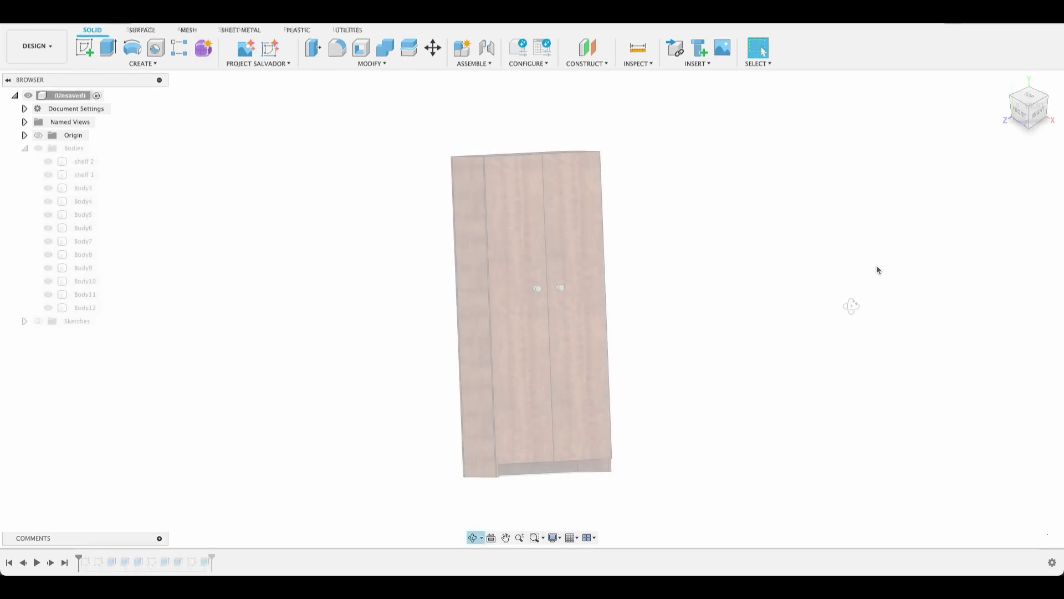
Hide Body9 through Body12 to examine the shelves inside the finished cabinet
left_click_drag(868, 308, 808, 311)
key("Escape")
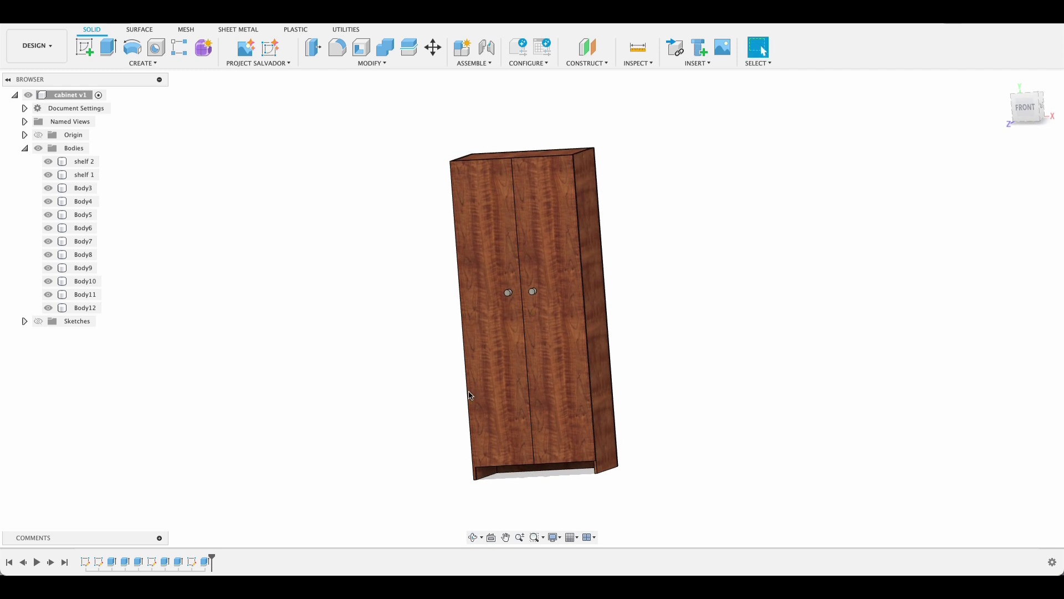
left_click(48, 308)
left_click(48, 295)
left_click(48, 281)
left_click(49, 268)
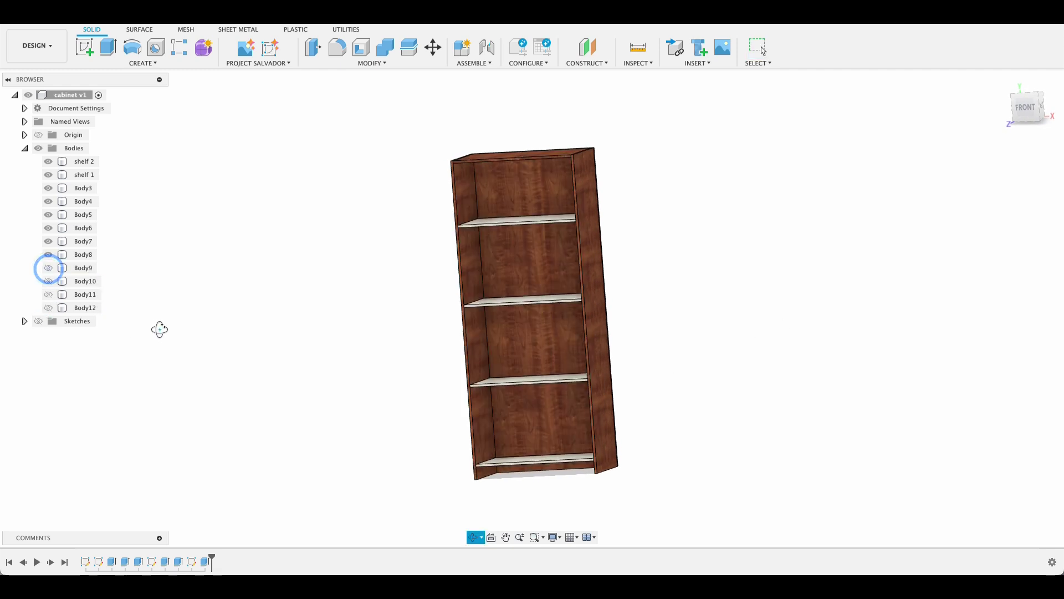
mouse_move(159, 328)
middle_mouse_down("shift")
mouse_move(169, 347)
mouse_move(200, 330)
mouse_move(157, 334)
middle_mouse_up("shift")
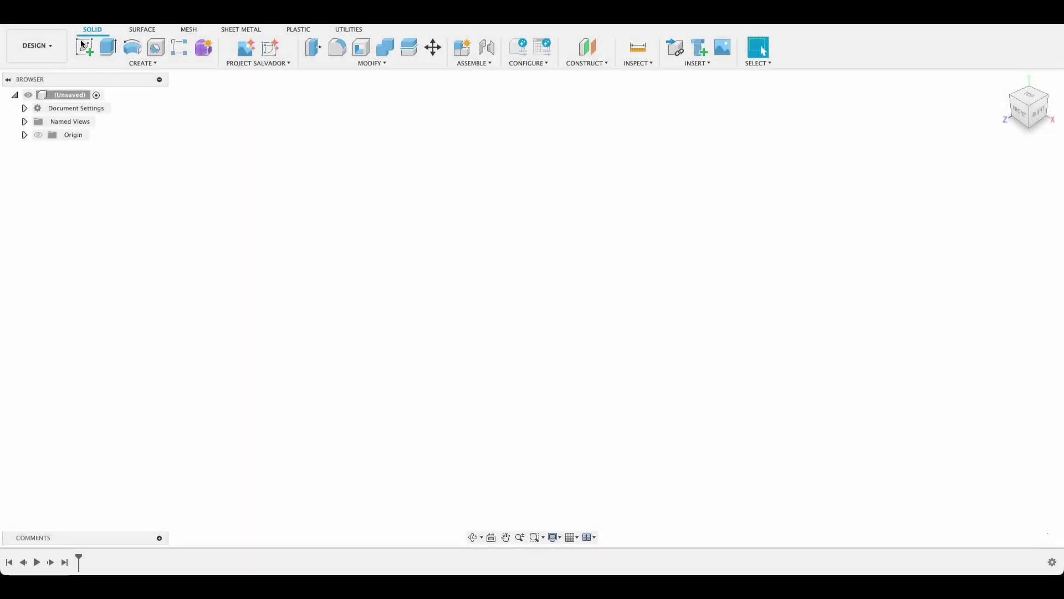
Sketch a rectangle 800 mm wide and 2000 mm high from the origin on the front plane, and finish the sketch
left_click(83, 46)
left_click(561, 296)
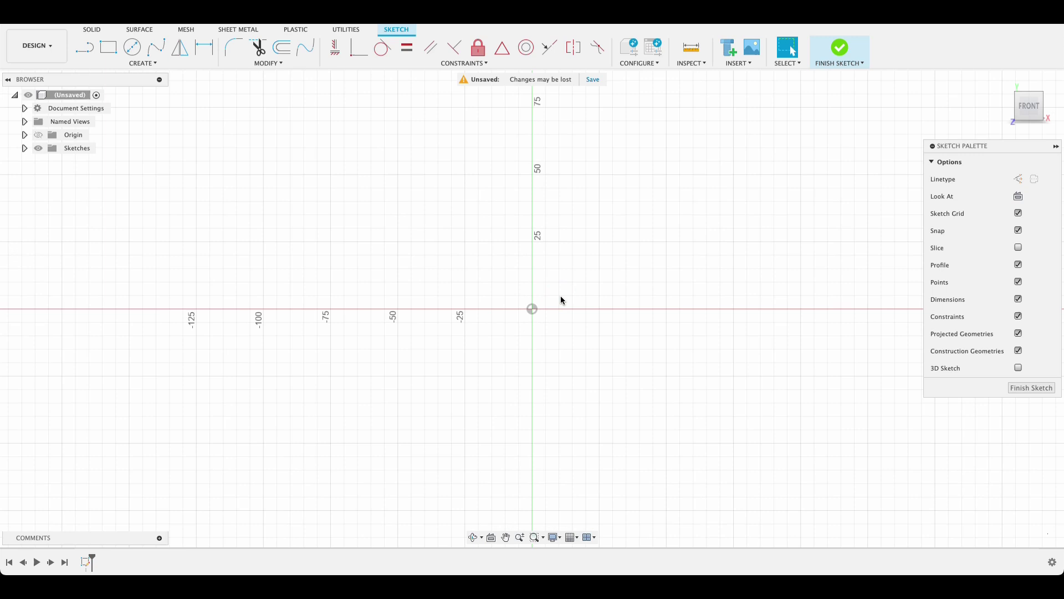
key("r")
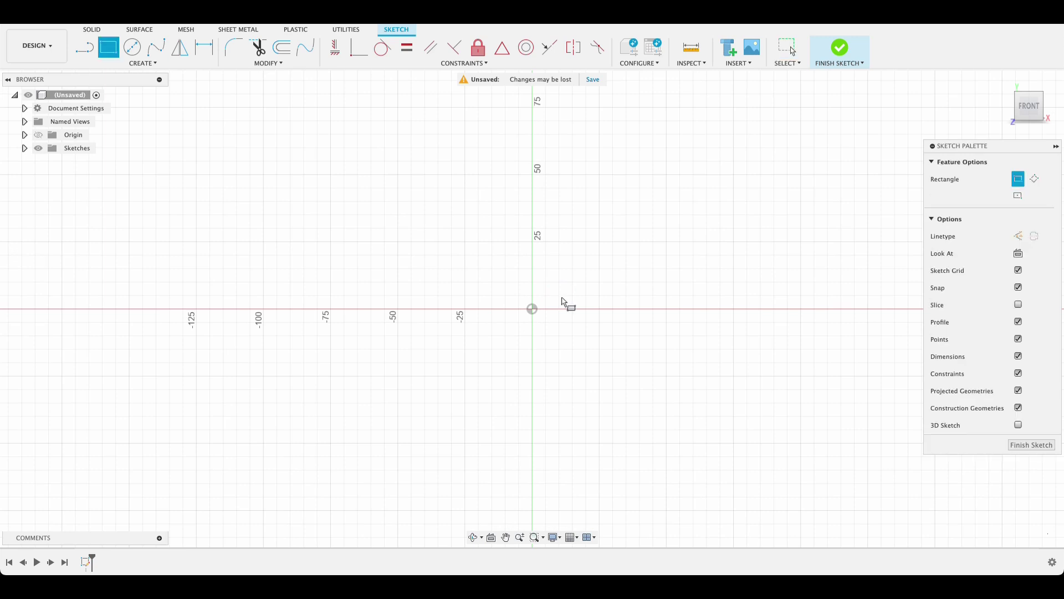
left_click(532, 309)
middle_click_drag(629, 159, 551, 241)
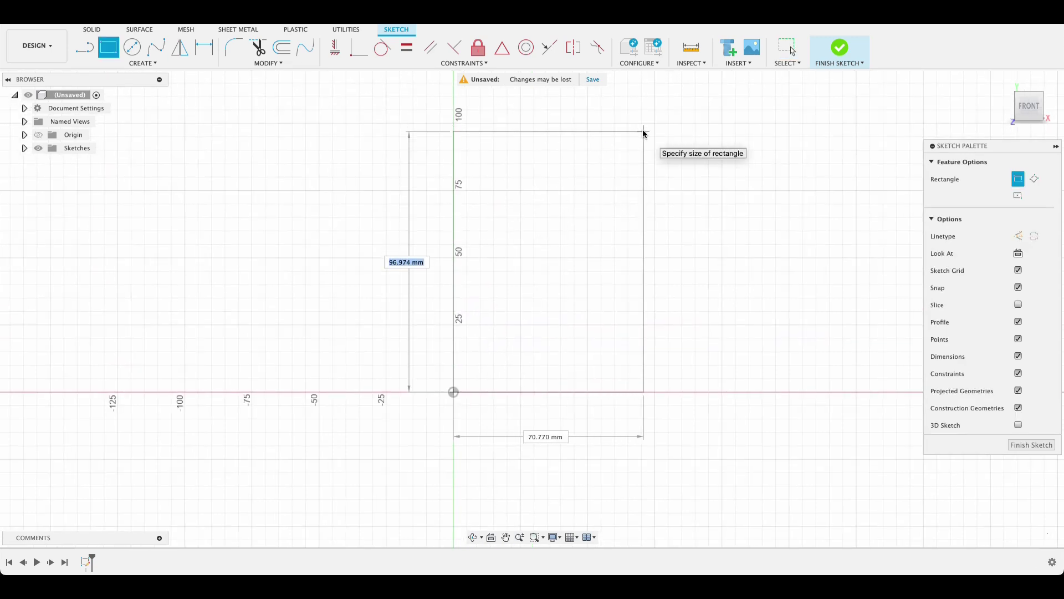
type("2000")
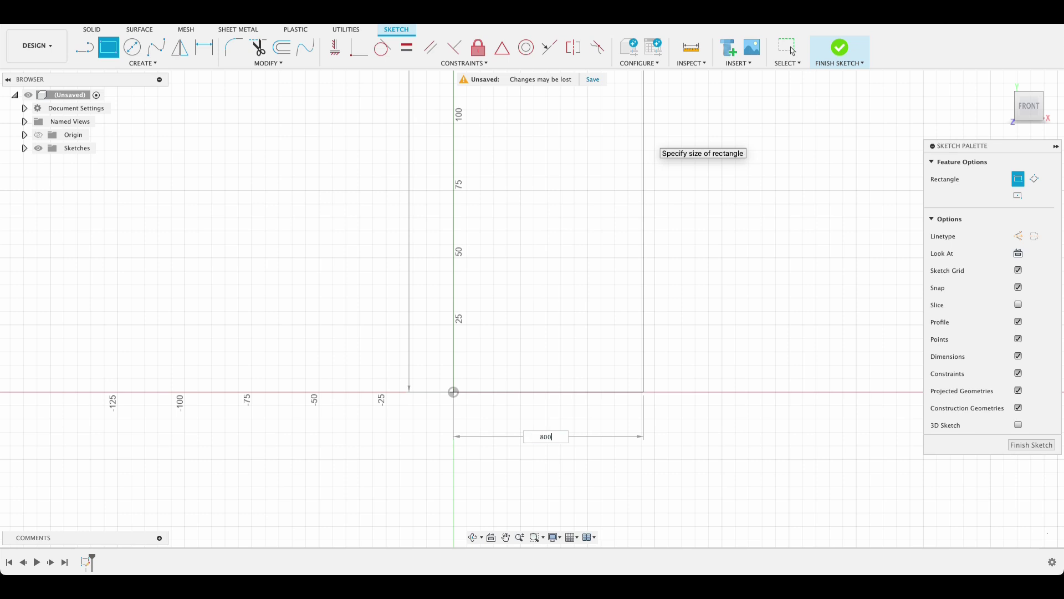
type("0")
key("Return")
left_click(793, 51)
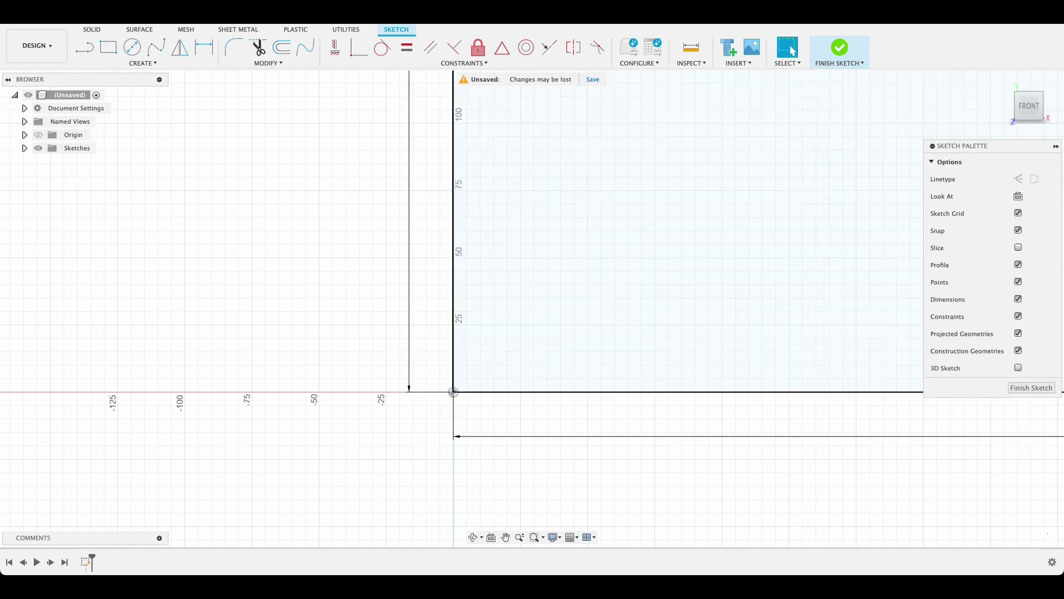
scroll(663, 167, "down", 5)
middle_click_drag(684, 171, 444, 333)
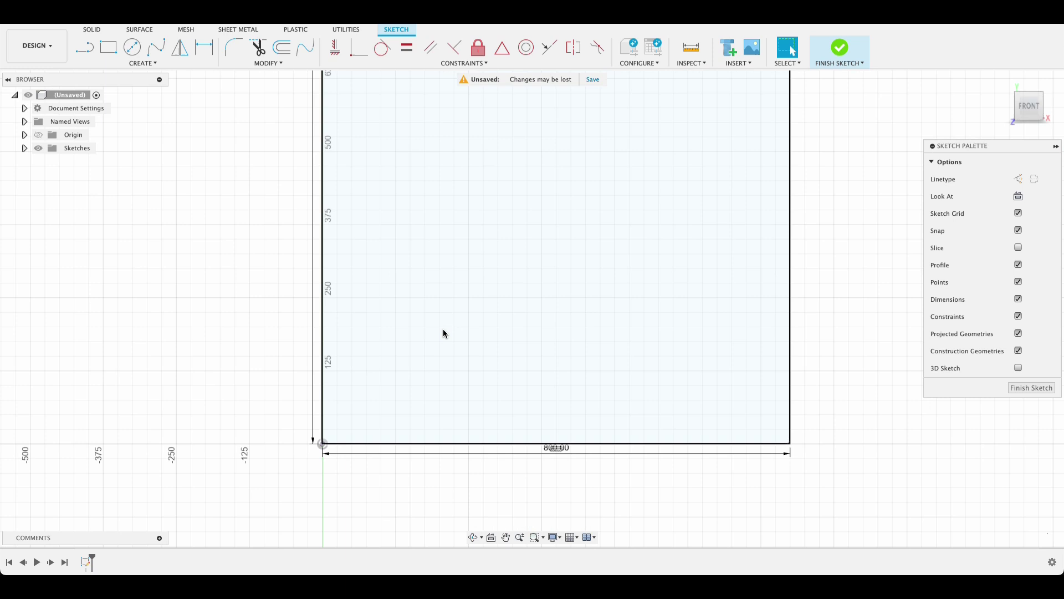
scroll(496, 240, "down", 5)
middle_click_drag(496, 239, 487, 332)
scroll(477, 288, "down", 2)
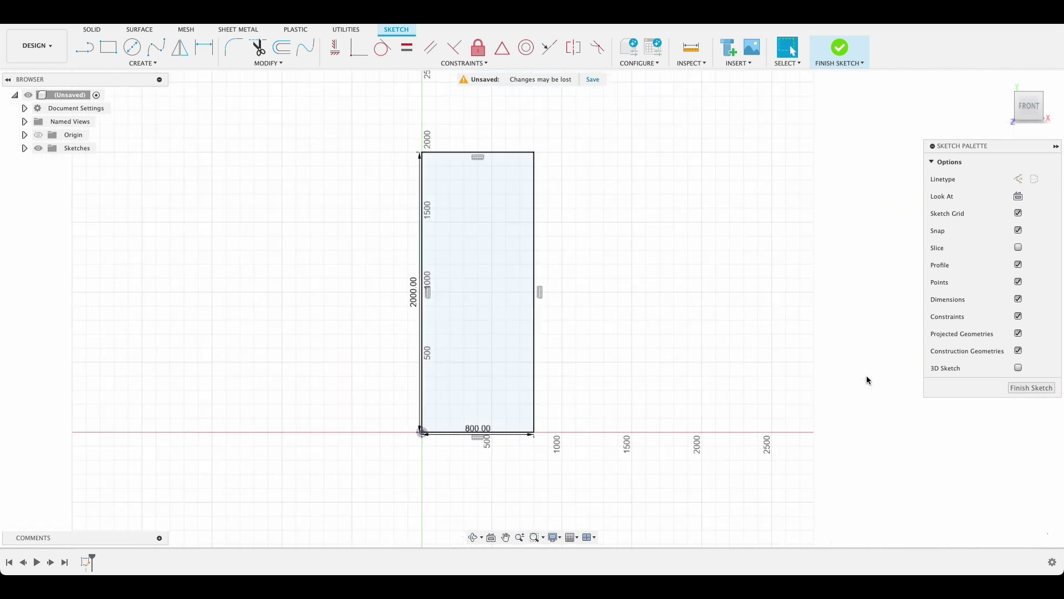
left_click(1031, 388)
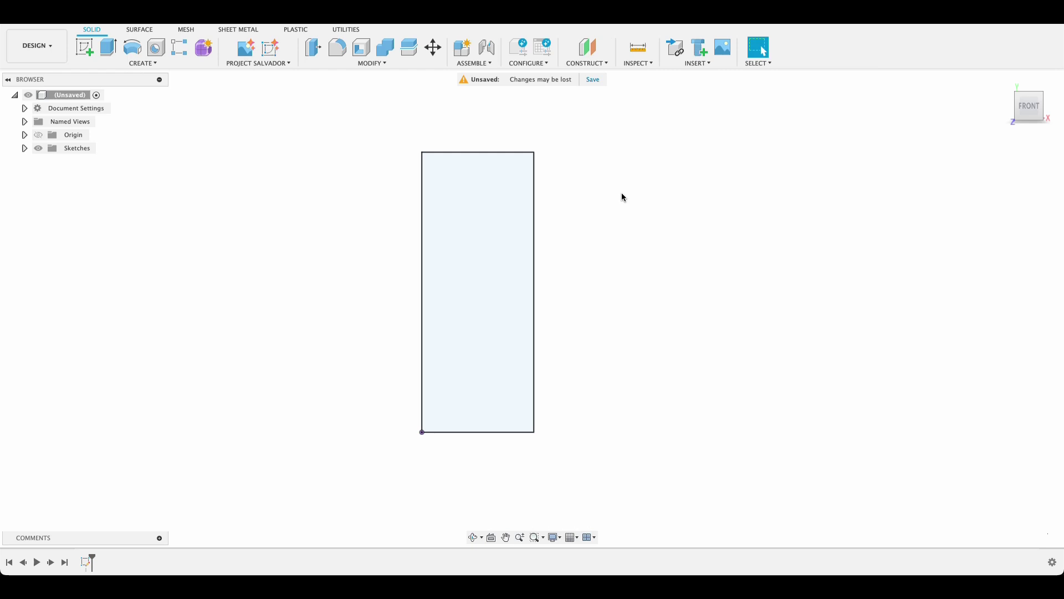
Start a new sketch on the front plane and project the cabinet rectangle's outline into it
left_click(84, 49)
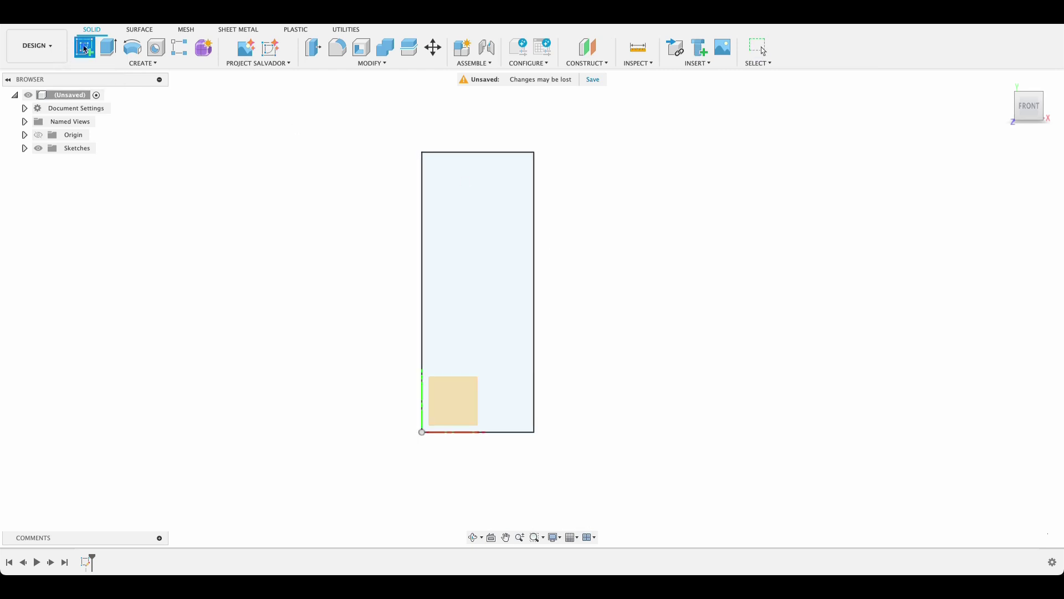
left_click(467, 398)
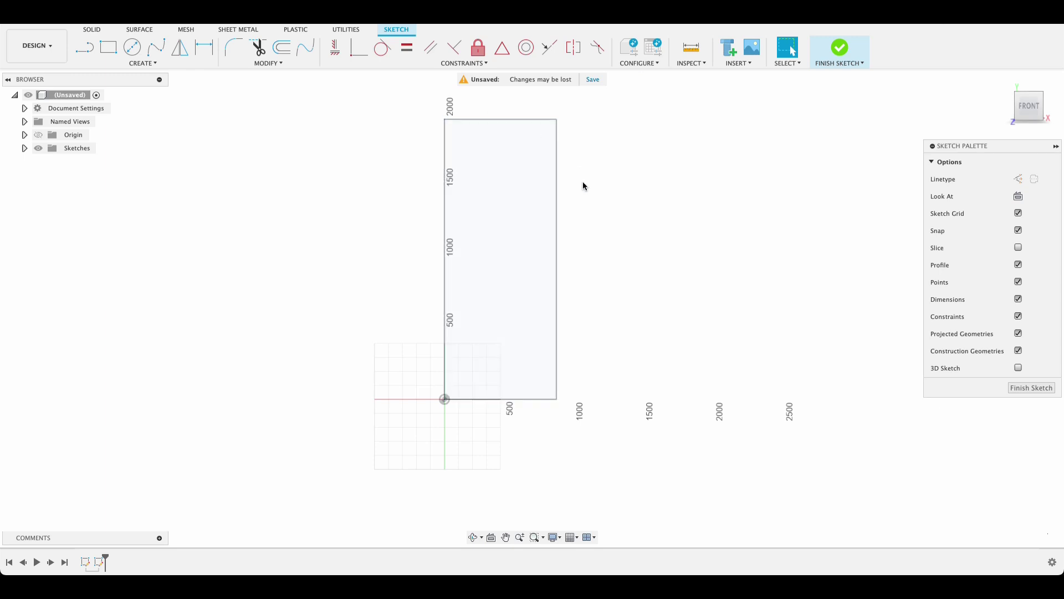
key("p")
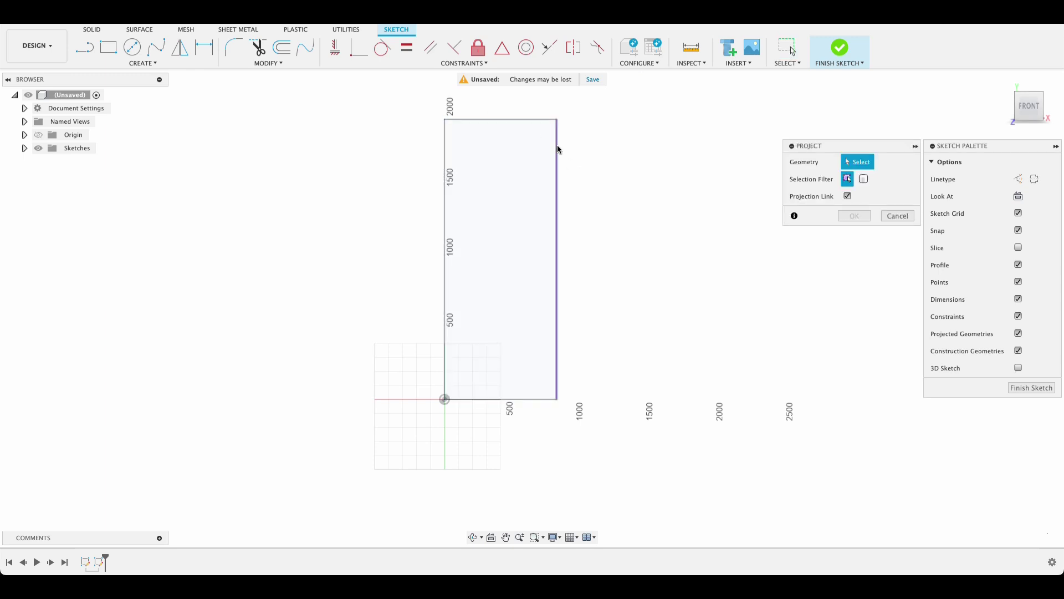
left_click(557, 148)
left_click(532, 119)
left_click(449, 155)
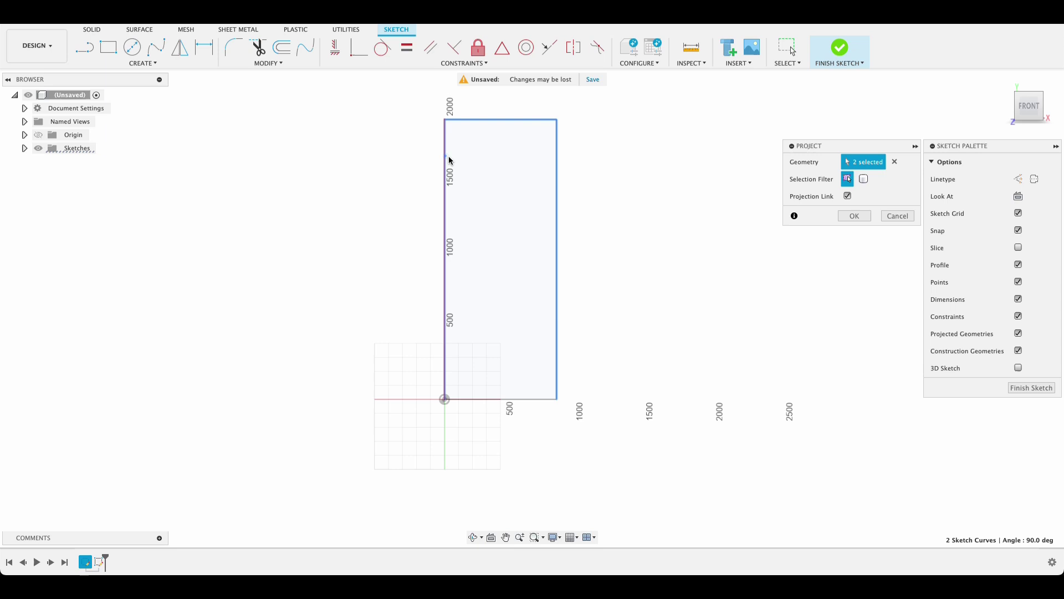
left_click(844, 216)
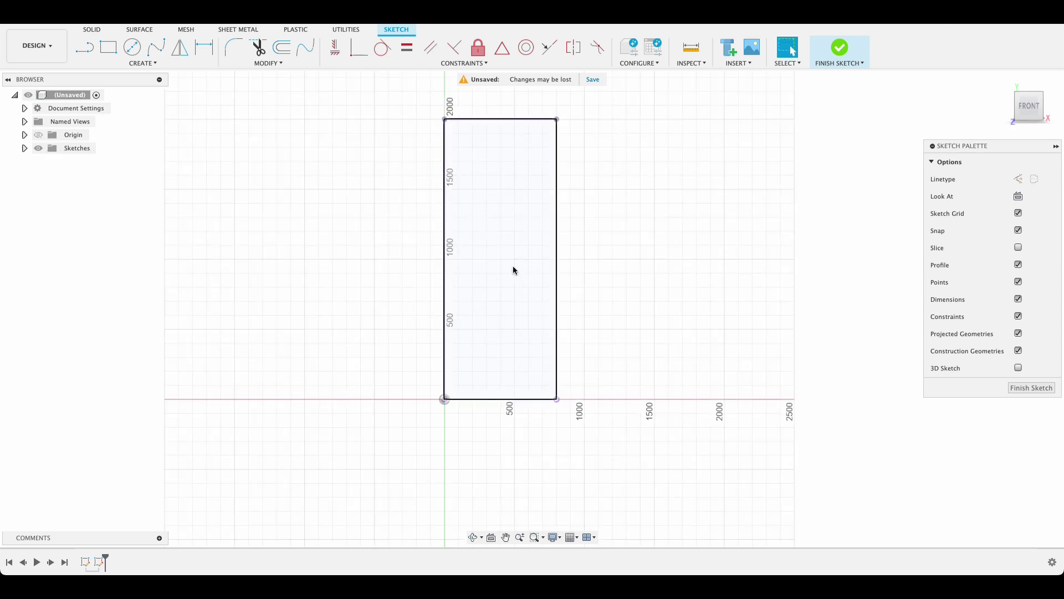
Sketch the left side panel as a 16 × 2000 mm rectangle from the outline's upper-left corner
key("r")
left_click(445, 119)
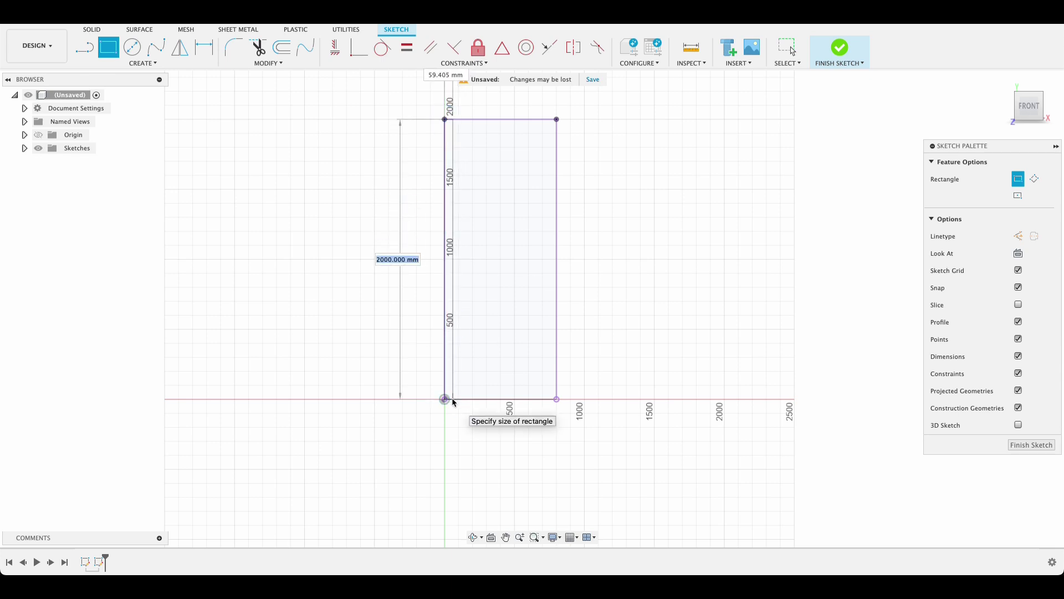
type("2000")
key("Tab")
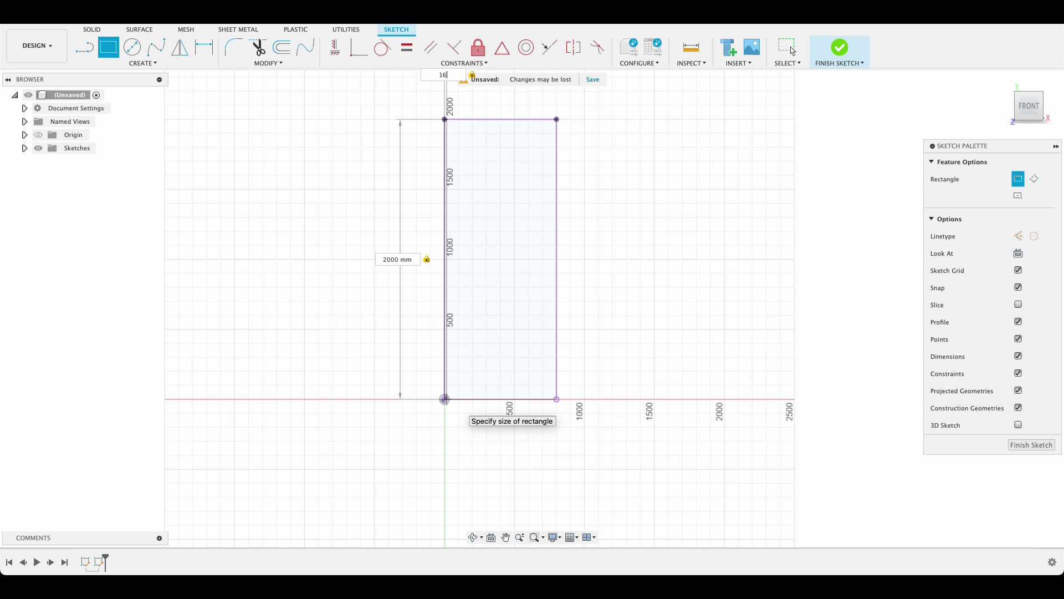
key("Return")
key("Escape")
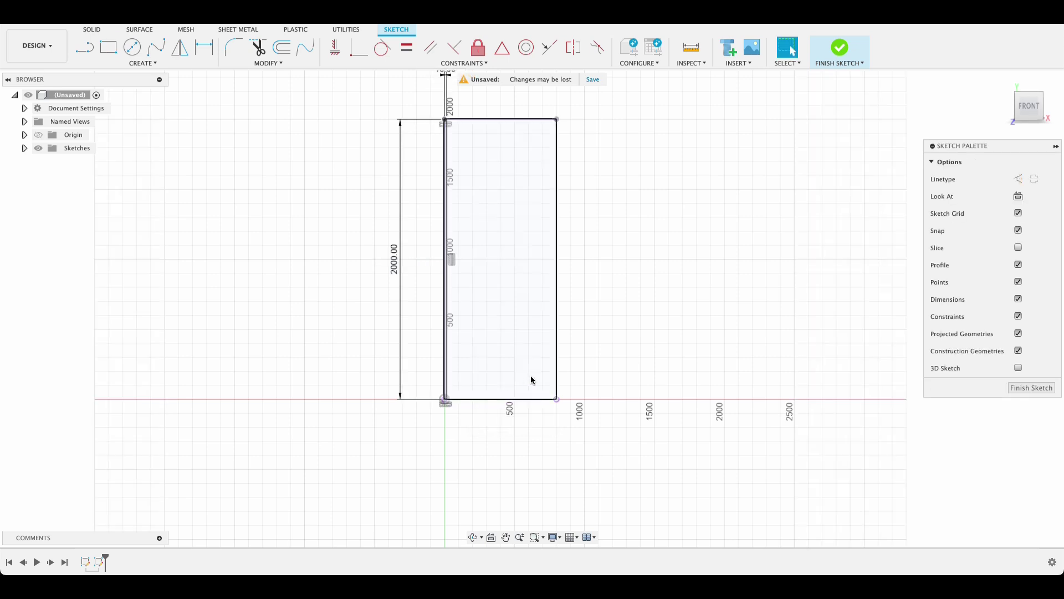
Sketch the right side panel as a 16 × 2000 mm rectangle from the outline's lower-right corner, extending inward
key("r")
left_click(556, 399)
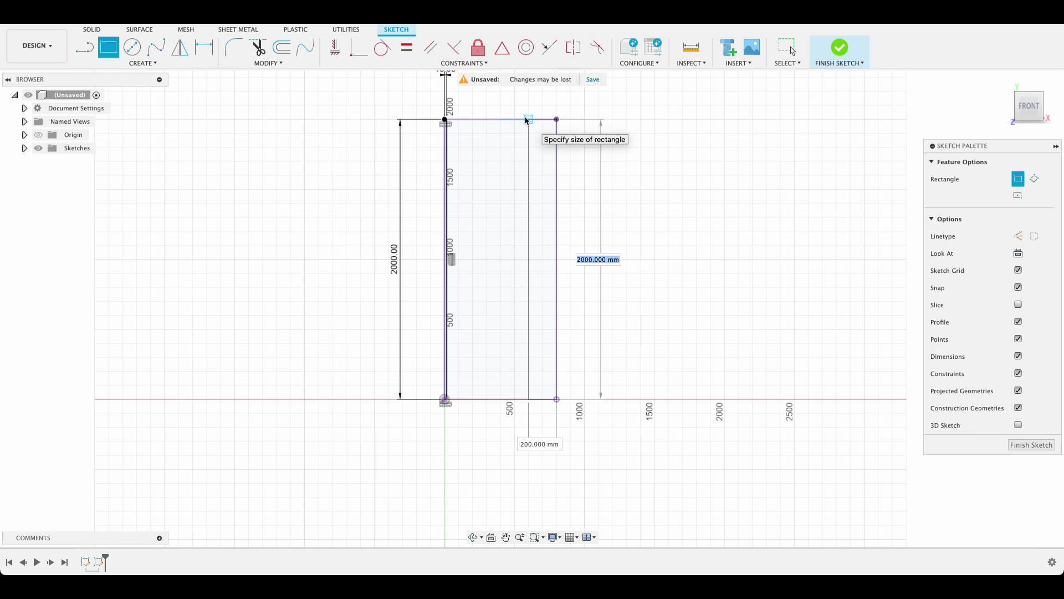
type("2000")
key("Tab")
type("16")
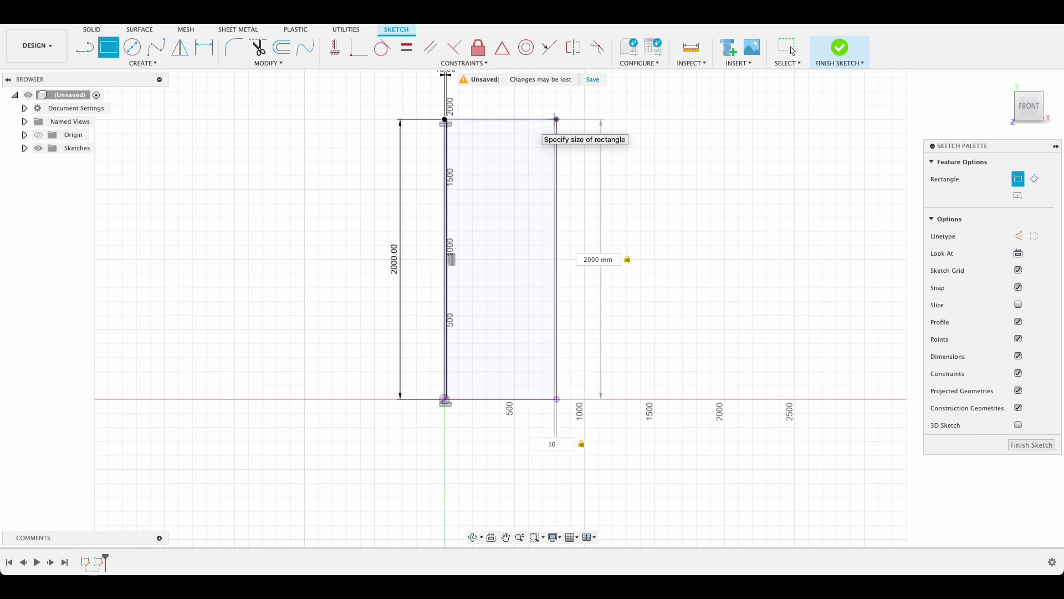
key("Return")
scroll(557, 399, "up", 4)
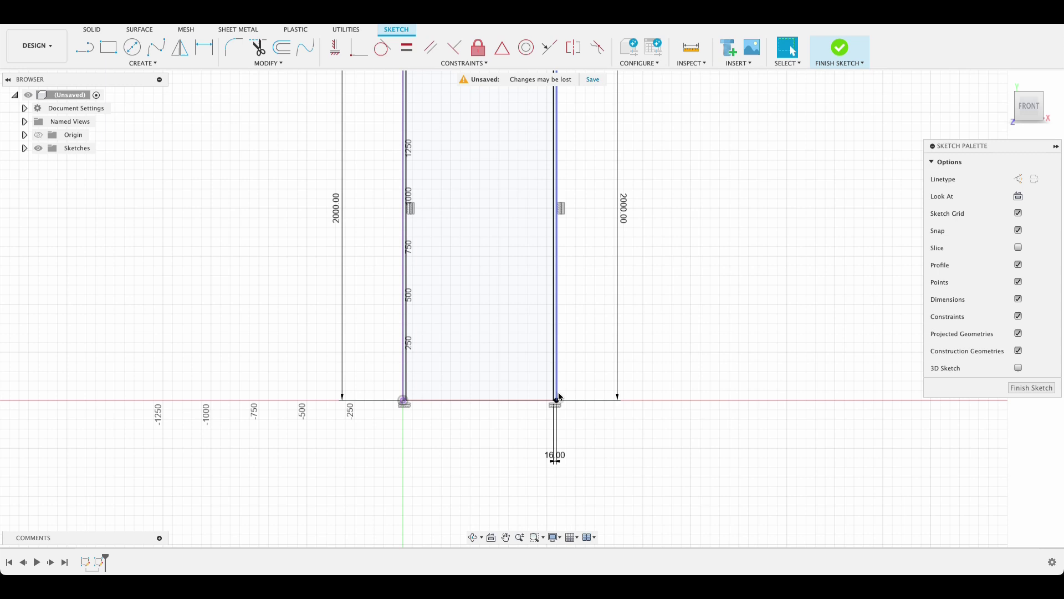
Sketch the top panel as a 16 mm high rectangle spanning between the two side panels along the outline's top edge
scroll(528, 355, "down", 5)
middle_click_drag(497, 240, 485, 348)
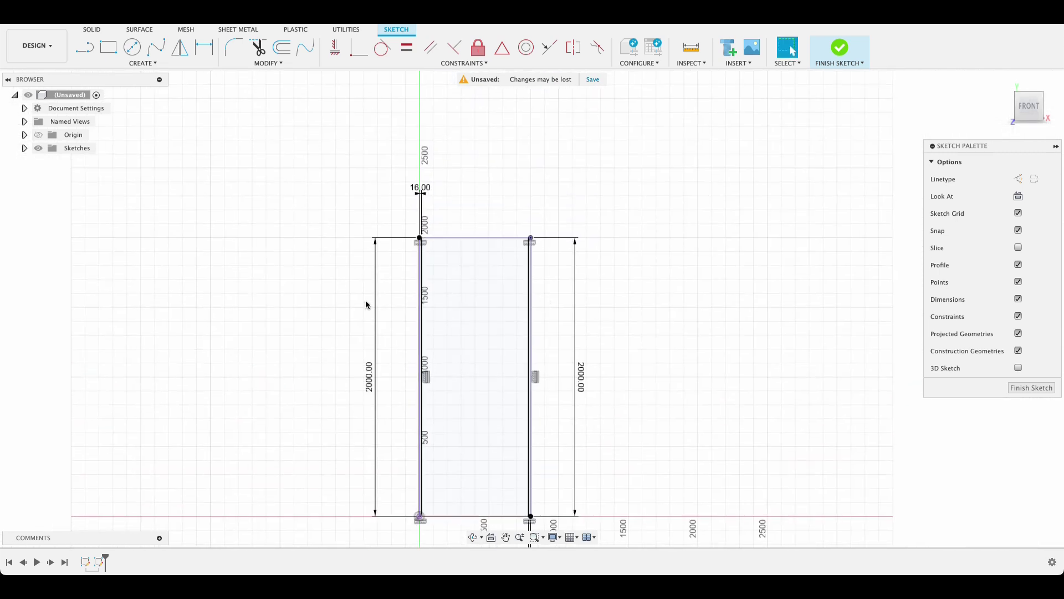
scroll(449, 239, "up", 3)
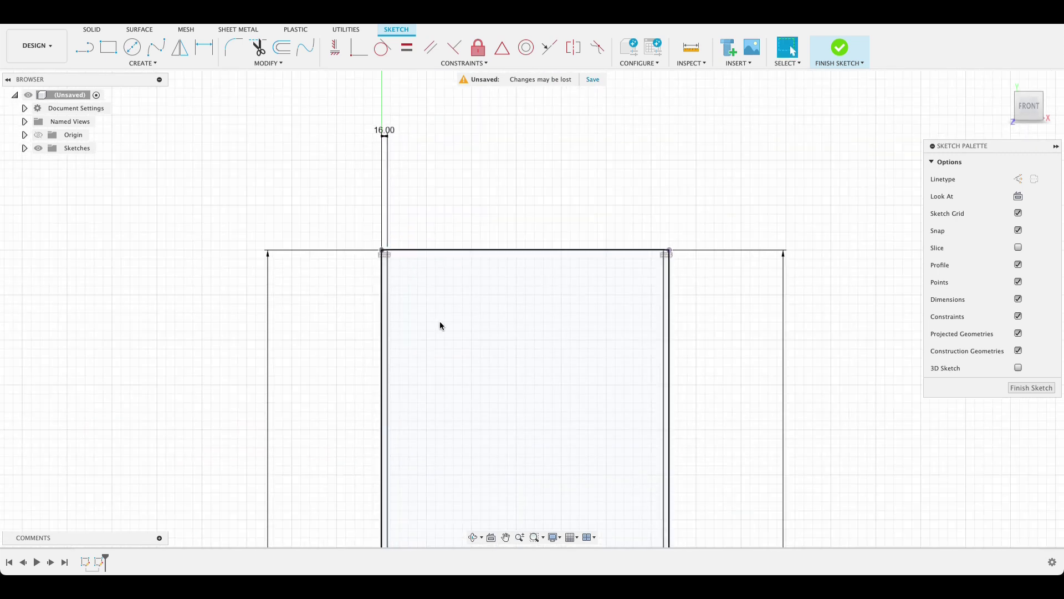
key("r")
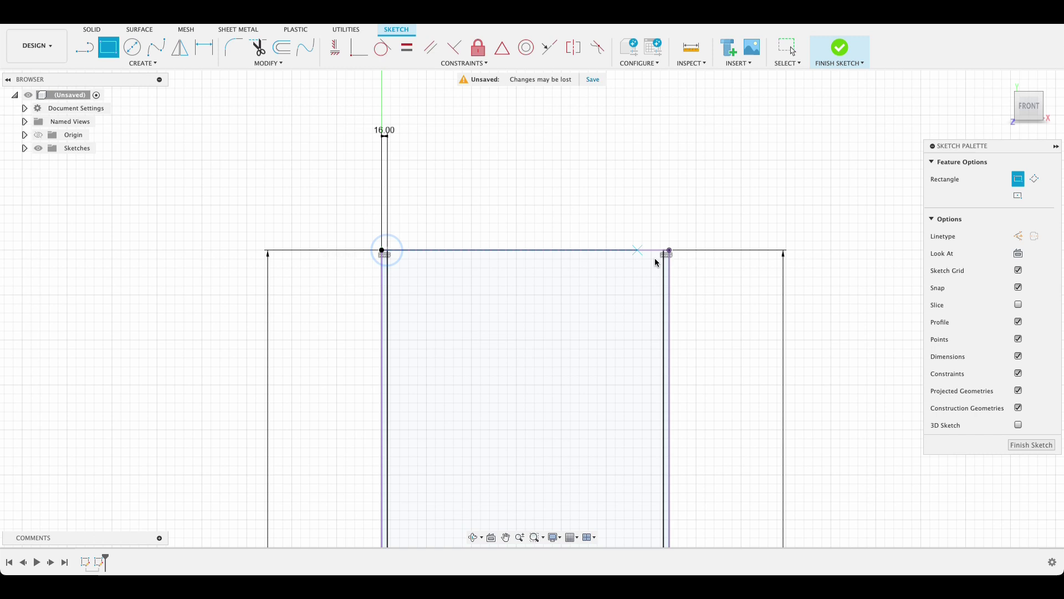
left_click(383, 250)
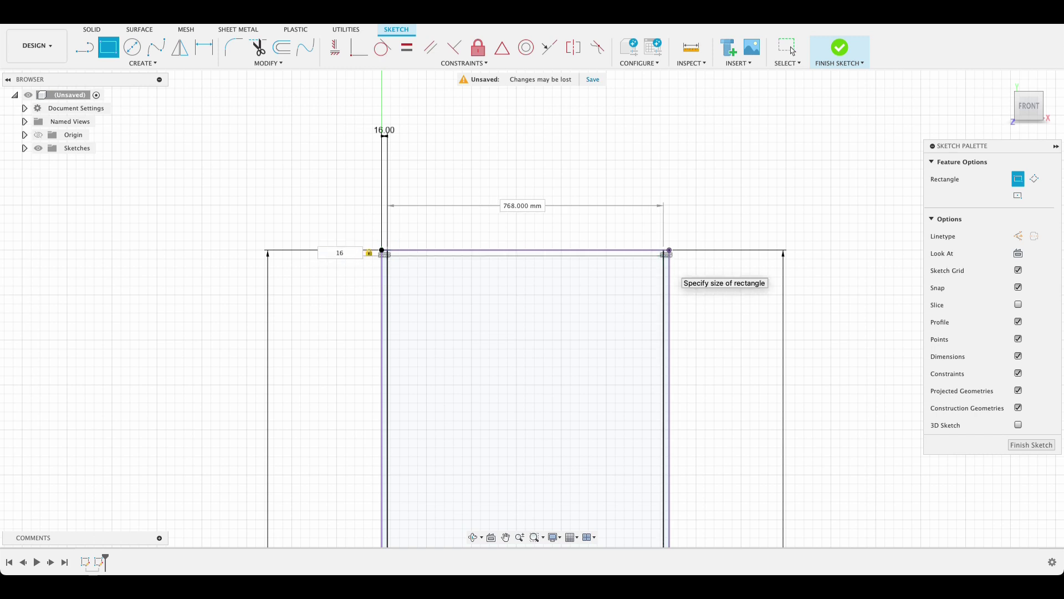
key("Return")
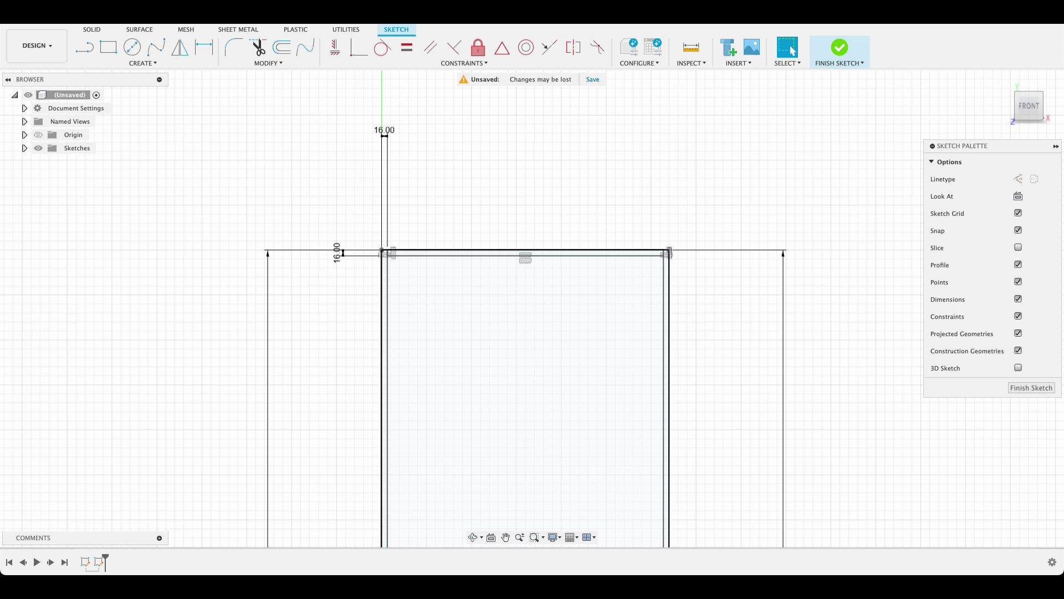
Check the length of the top panel's upper edge with the Dimension tool
key("d")
left_click(507, 250)
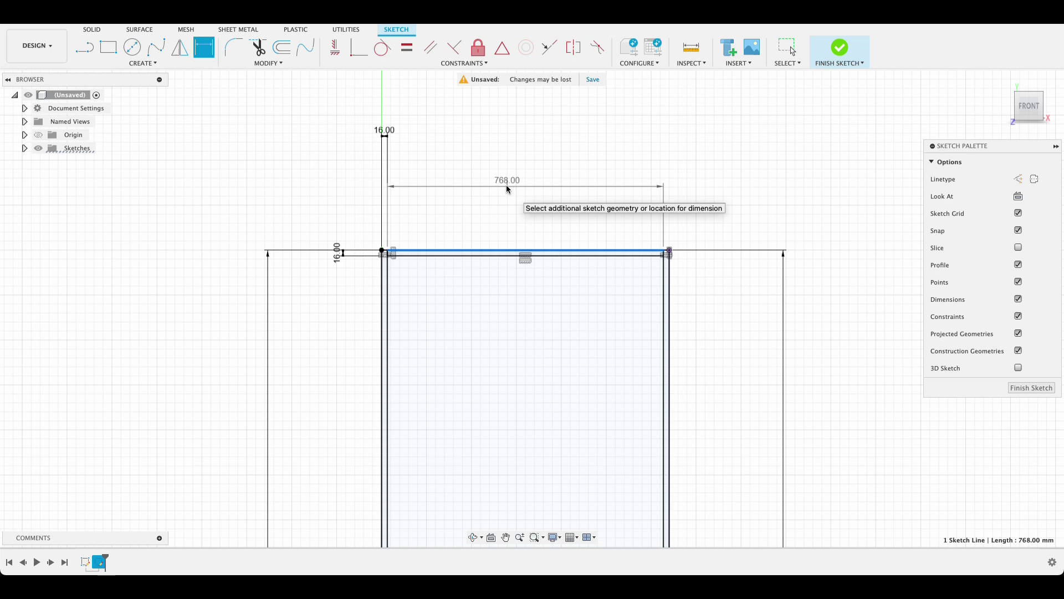
key("Escape")
Sketch the bottom panel as a 16 mm high rectangle between the side panels, about 57 mm above the outline's base
scroll(542, 290, "down", 5)
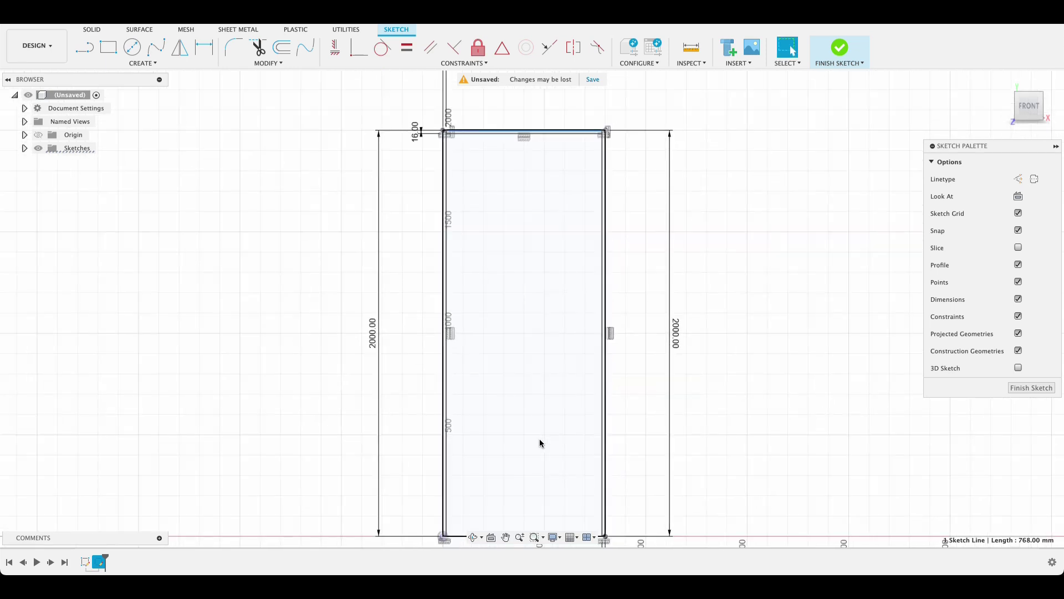
middle_click_drag(540, 438, 527, 281)
scroll(462, 391, "up", 5)
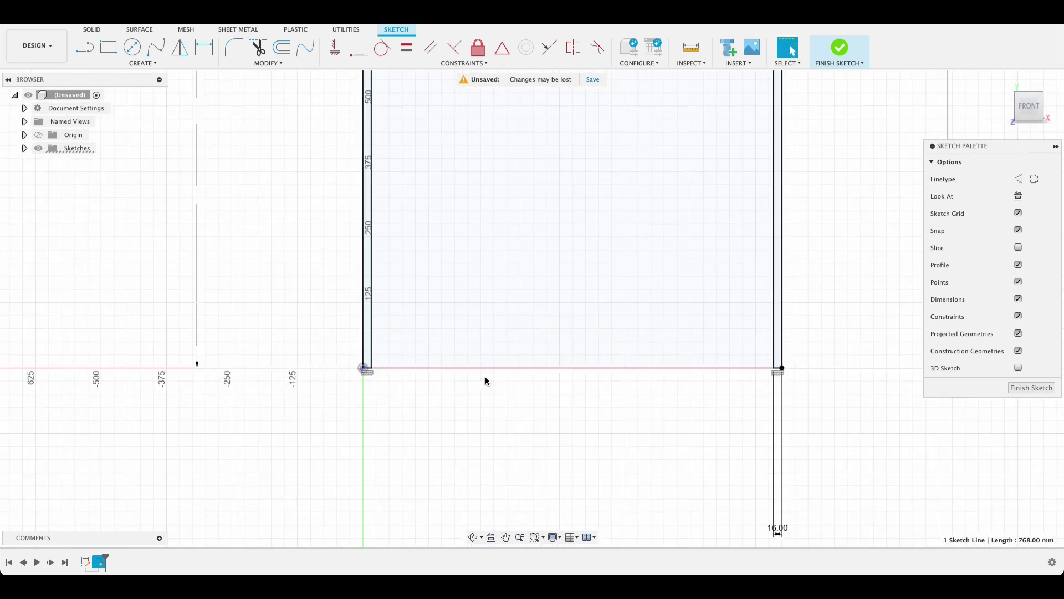
key("r")
left_click(372, 339)
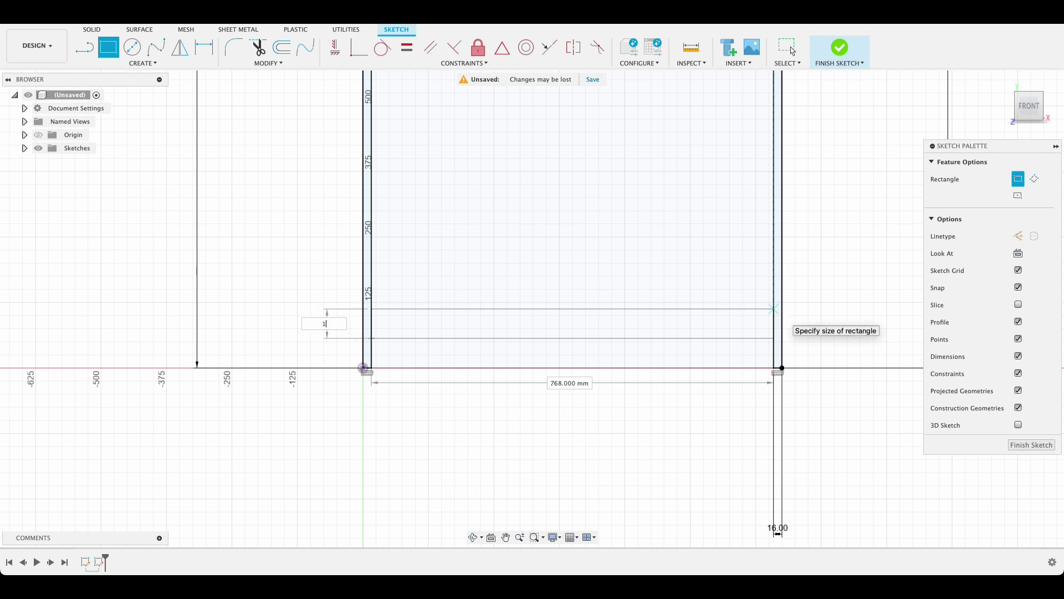
type("16")
key("Return")
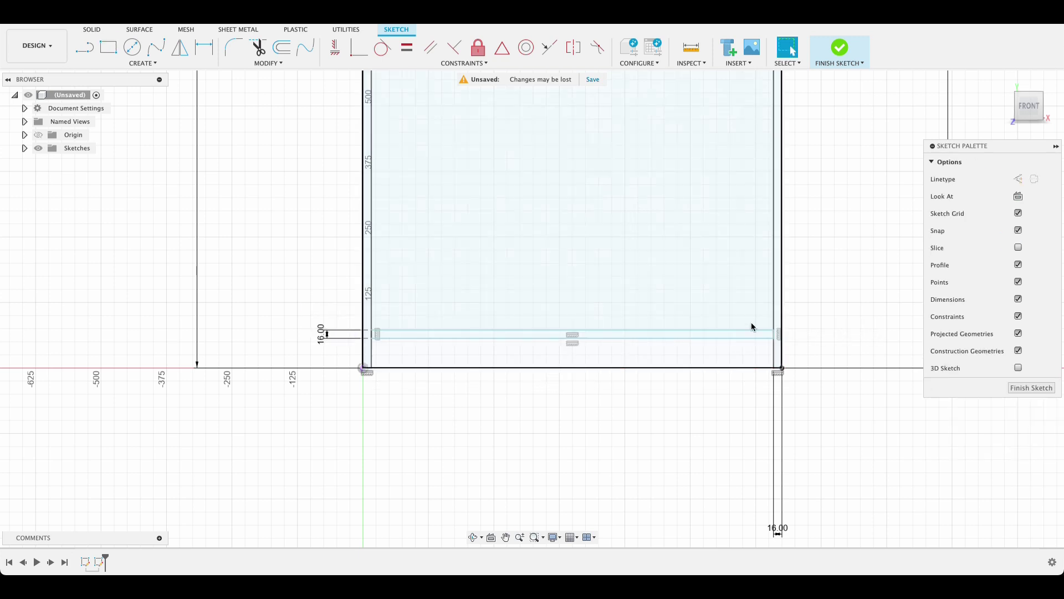
Dimension the bottom panel's lower edge 80 mm above the base of the cabinet outline
key("d")
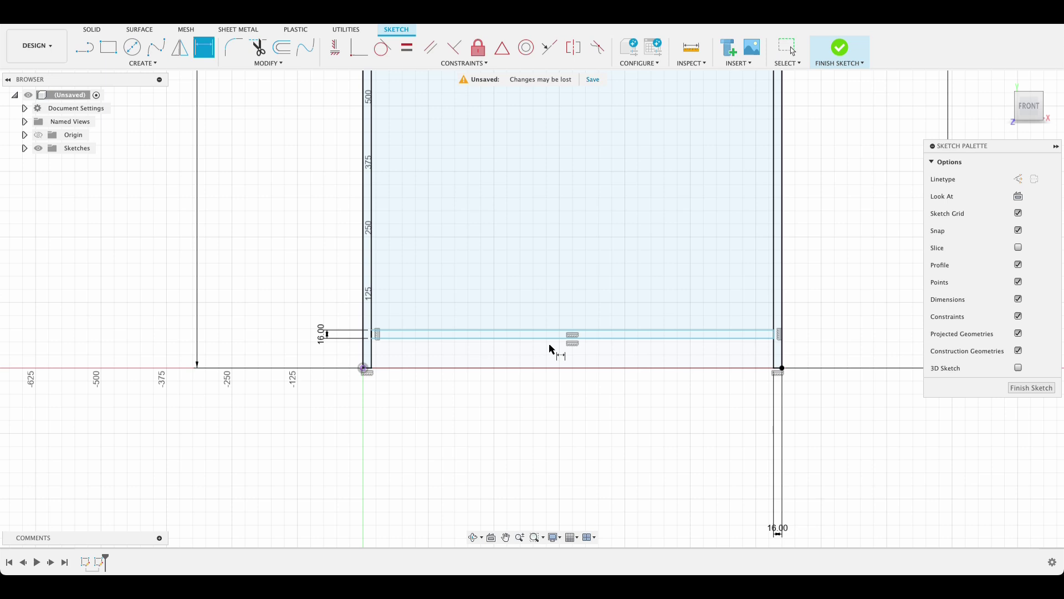
left_click(550, 340)
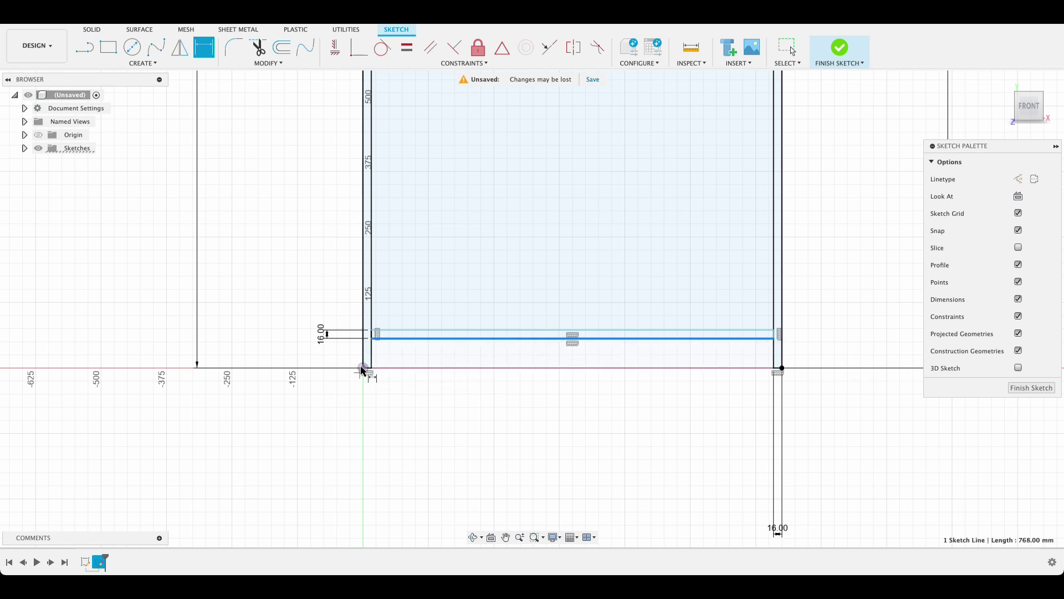
left_click(363, 368)
left_click(275, 358)
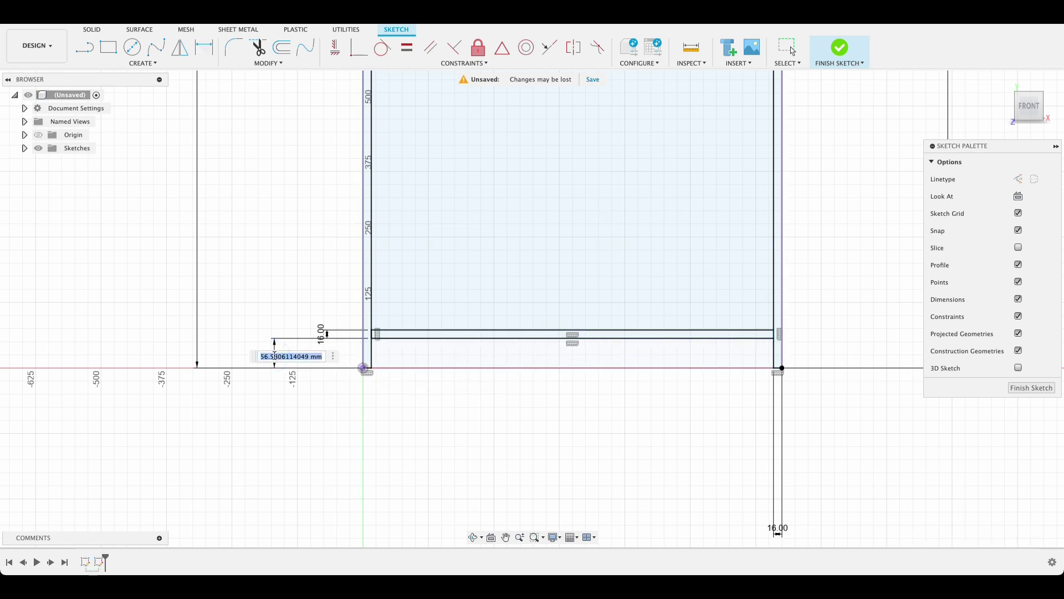
type("80")
key("Return")
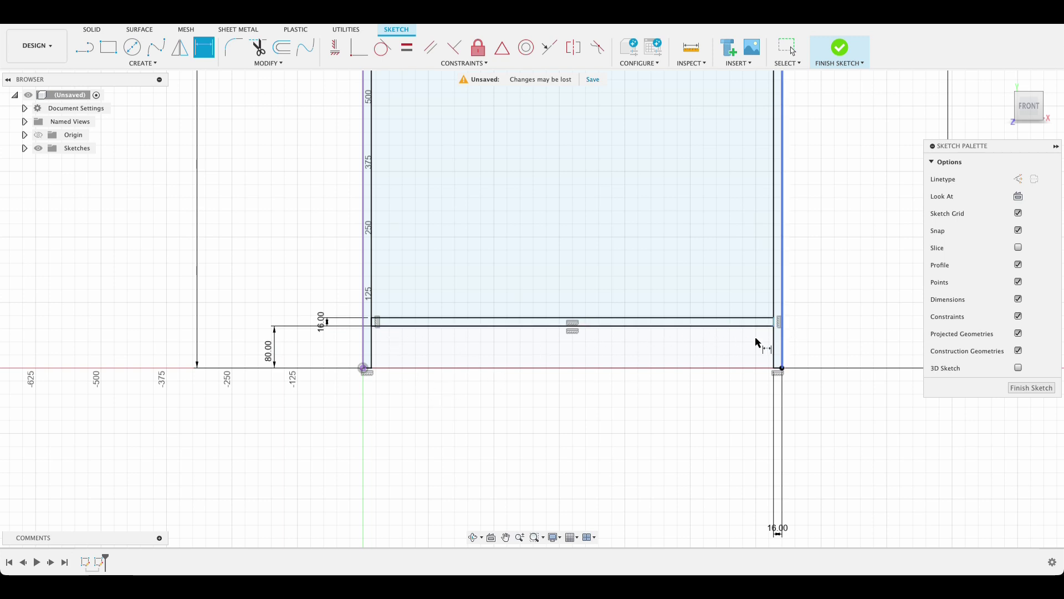
Start a rectangular pattern of the bottom panel's two horizontal lines, extending 625 mm upward
scroll(634, 340, "down", 6)
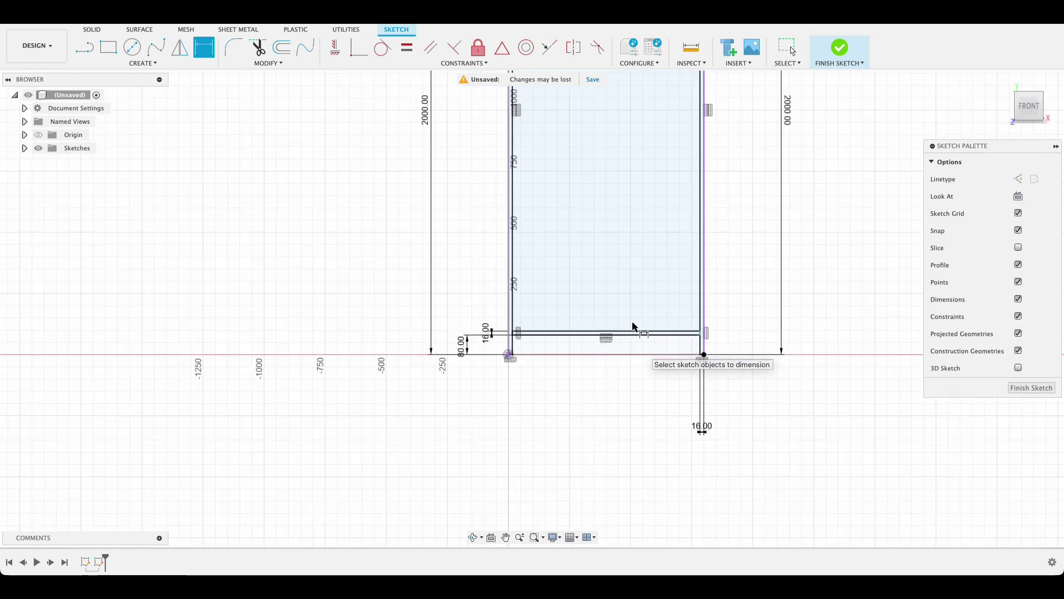
scroll(562, 362, "down", 1)
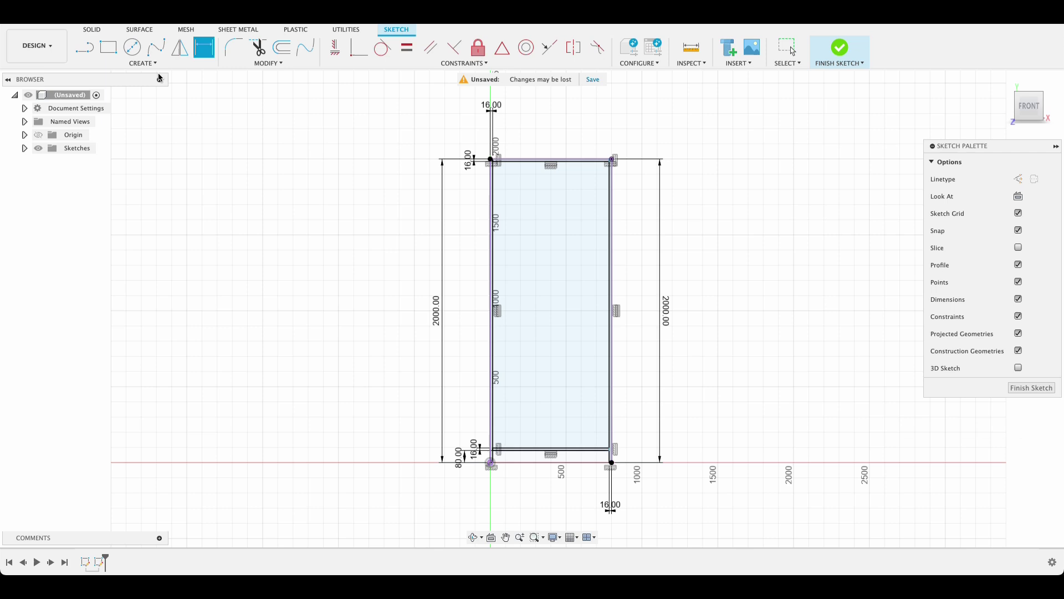
left_click(134, 63)
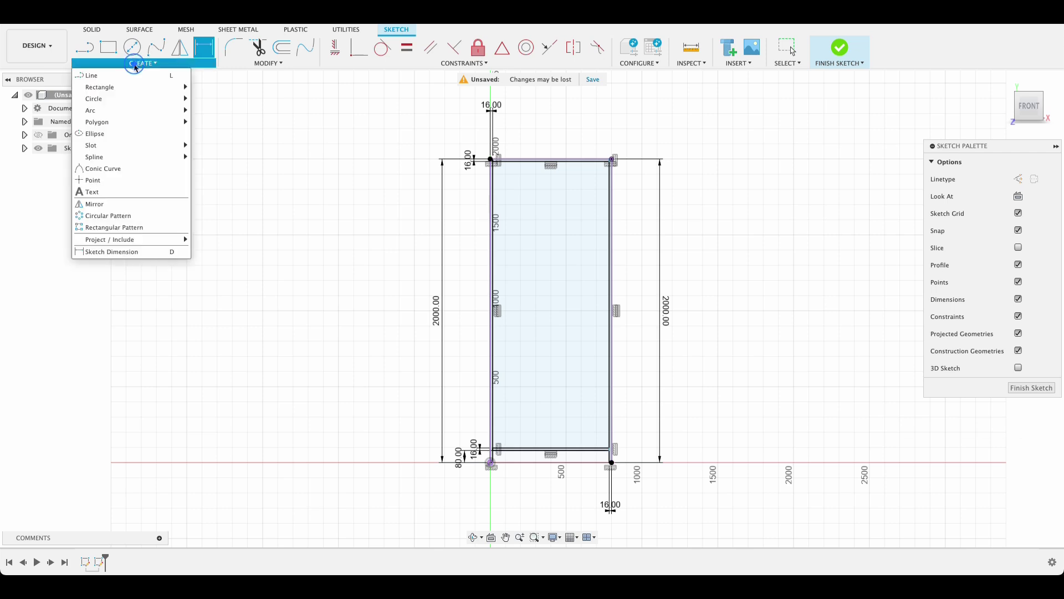
left_click(132, 226)
scroll(592, 431, "up", 3)
scroll(592, 433, "up", 3)
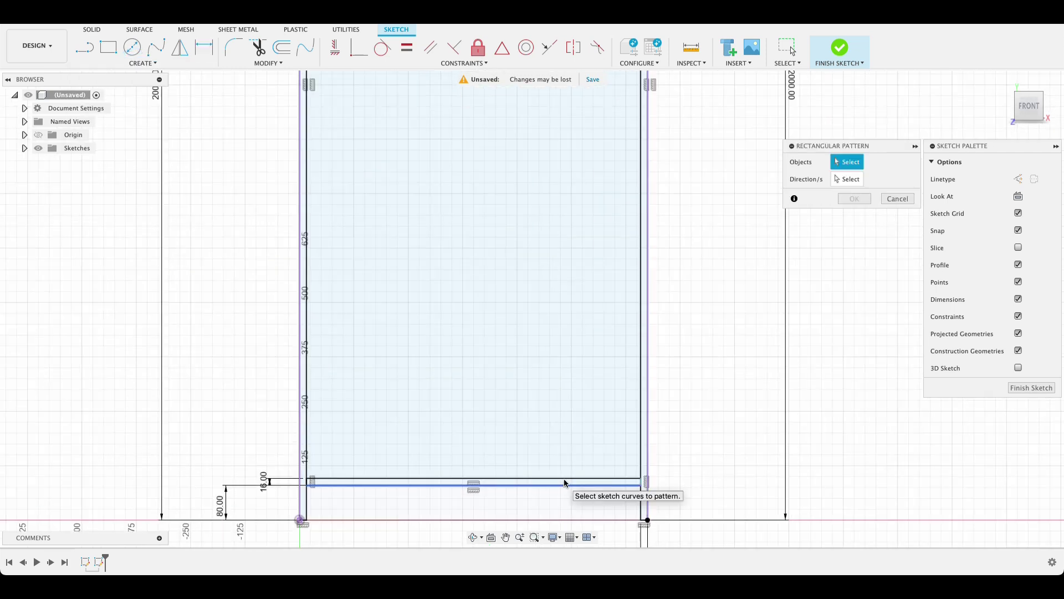
left_click(565, 480)
left_click(565, 478)
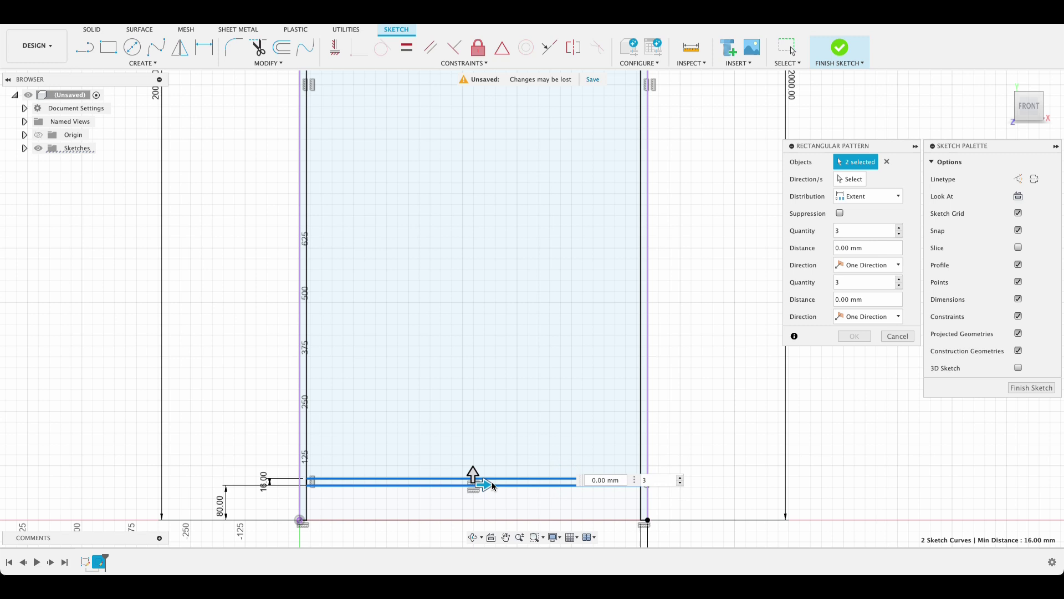
left_click_drag(473, 476, 474, 199)
Set the pattern's vertical quantity to 4 and stretch its upward extent to 1500 mm
scroll(476, 405, "down", 5)
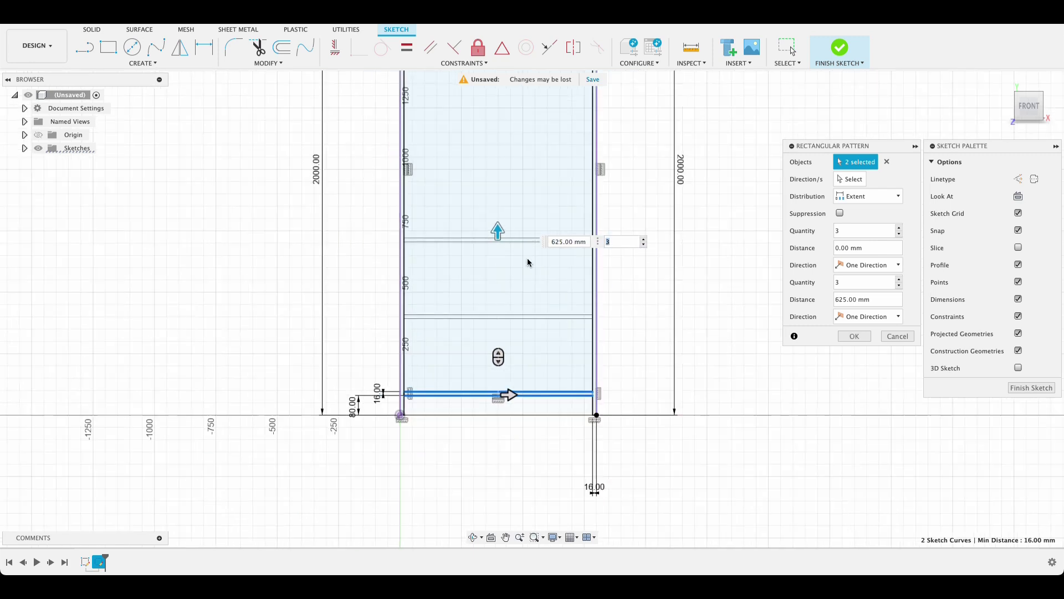
scroll(476, 405, "down", 1)
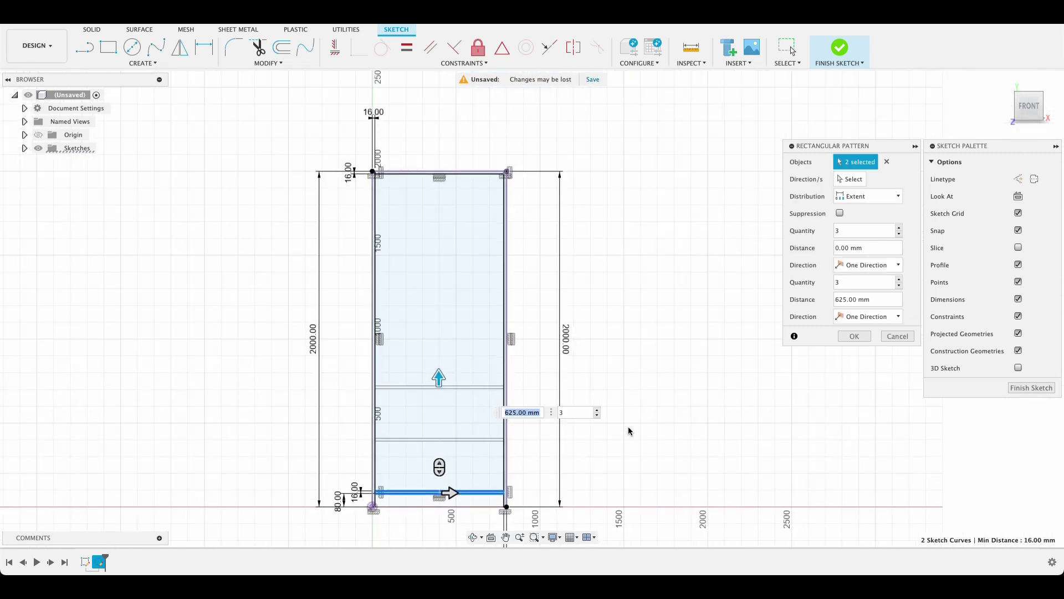
left_click(597, 409)
left_click_drag(440, 377, 448, 238)
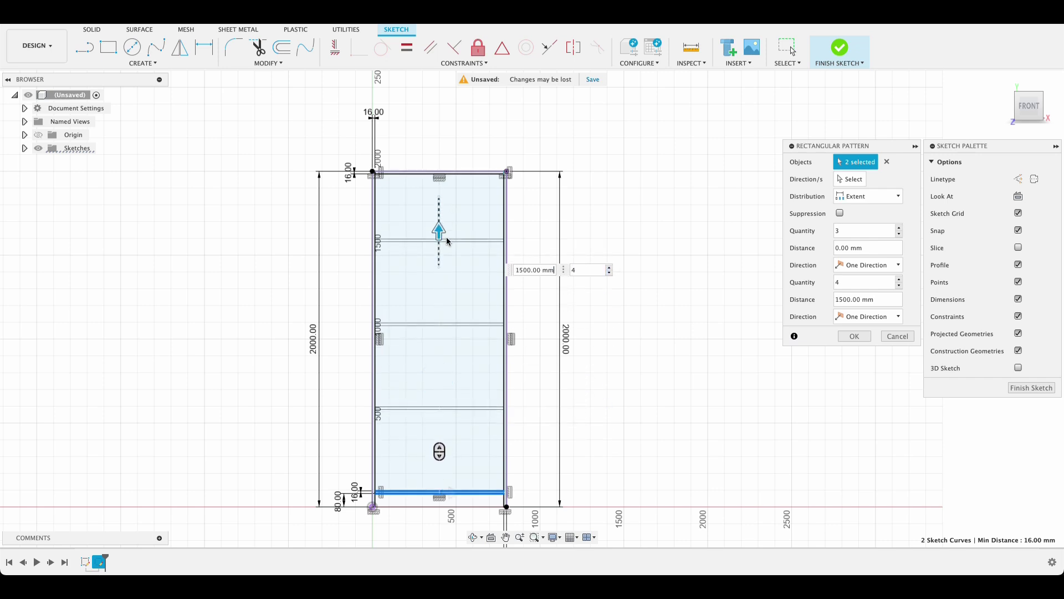
key("Tab")
key("Tab")
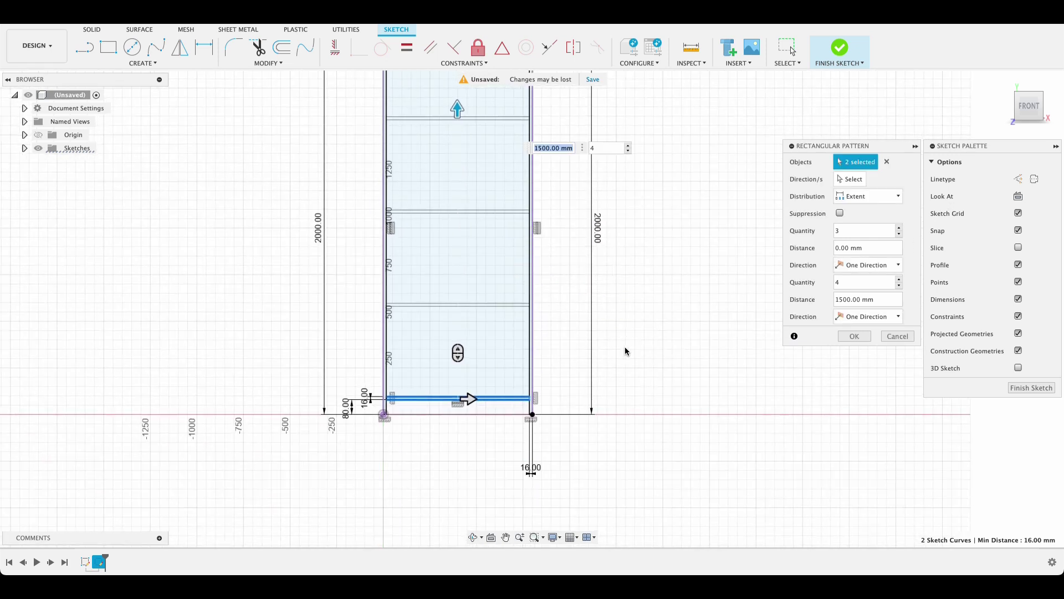
Switch the shelf pattern's distribution to Spacing with 500 mm between copies, apply it and finish the sketch
left_click(872, 196)
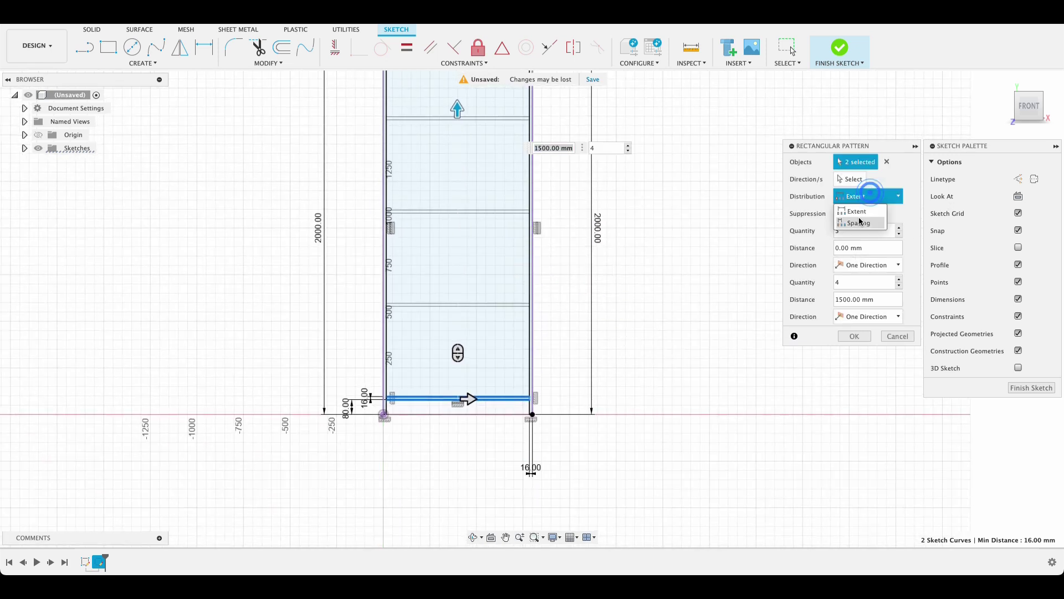
left_click(860, 214)
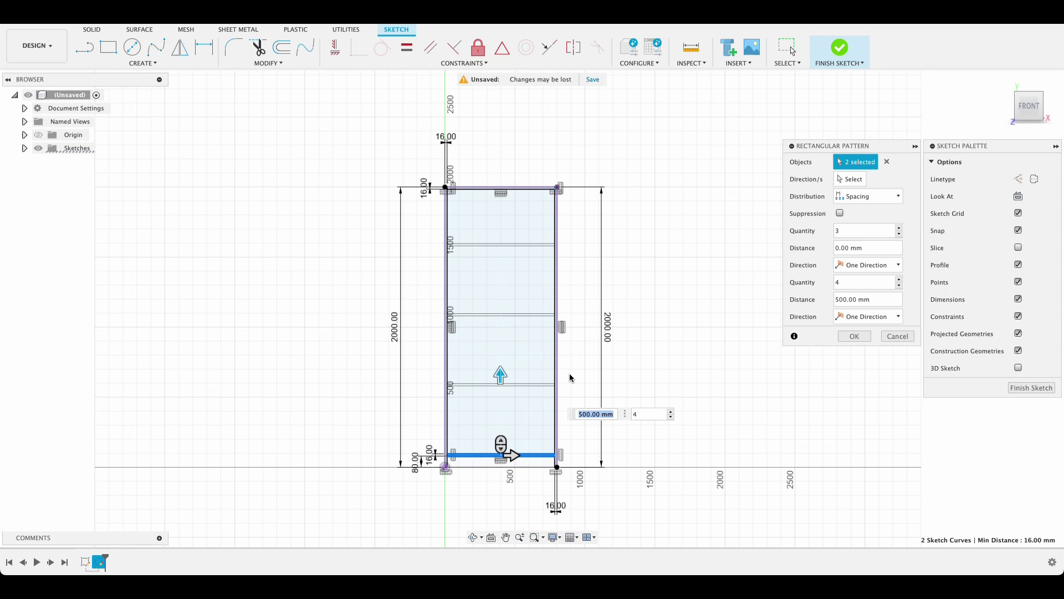
mouse_move(501, 368)
left_mouse_down()
mouse_move(501, 347)
mouse_move(508, 377)
left_mouse_up()
key("Tab")
left_click(854, 336)
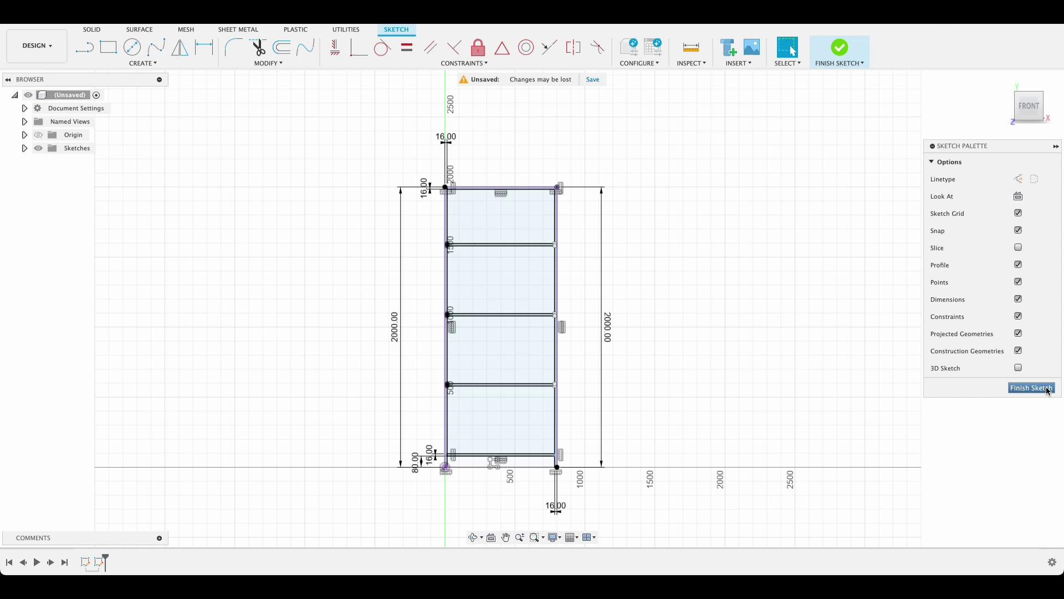
left_click(1041, 388)
Expand the list of sketches and hide Sketch1, leaving only the panel layout sketch shown
mouse_move(779, 335)
middle_mouse_down("shift")
mouse_move(637, 347)
mouse_move(749, 330)
mouse_move(785, 363)
mouse_move(772, 345)
mouse_move(736, 335)
mouse_move(765, 333)
middle_mouse_up("shift")
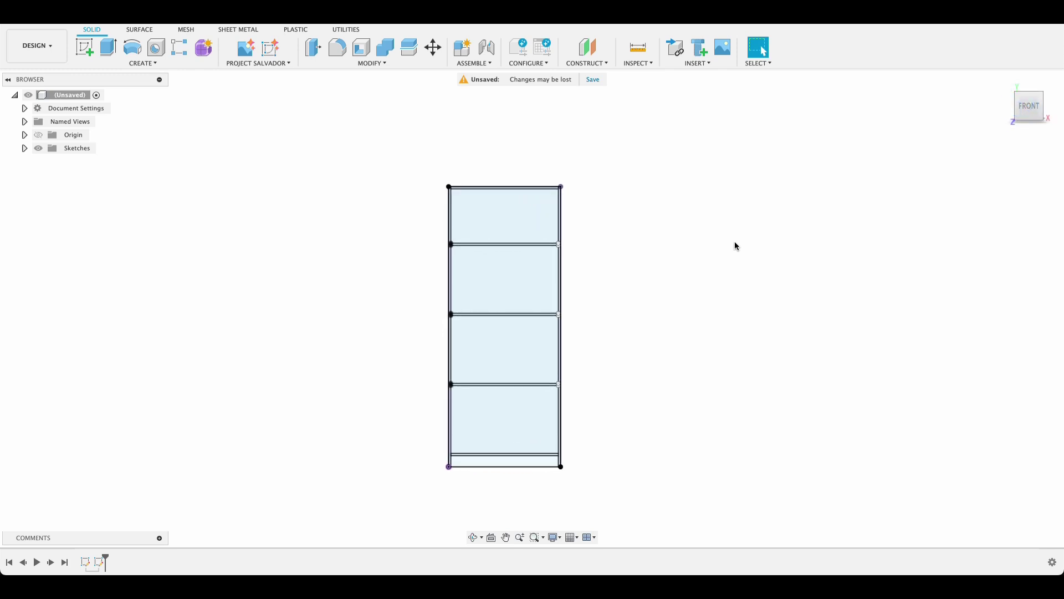
left_click(24, 148)
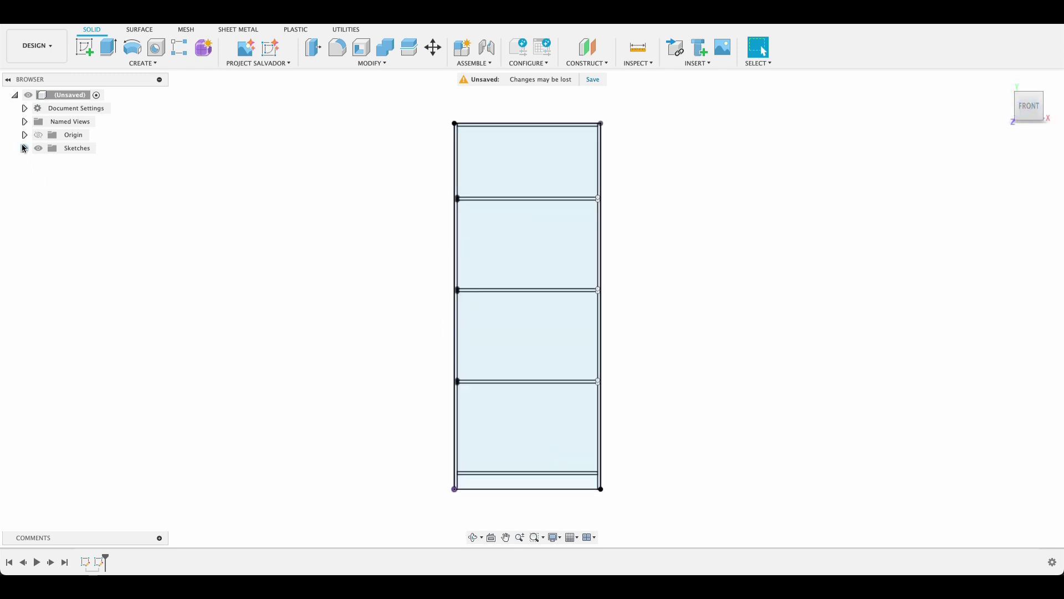
left_click(48, 162)
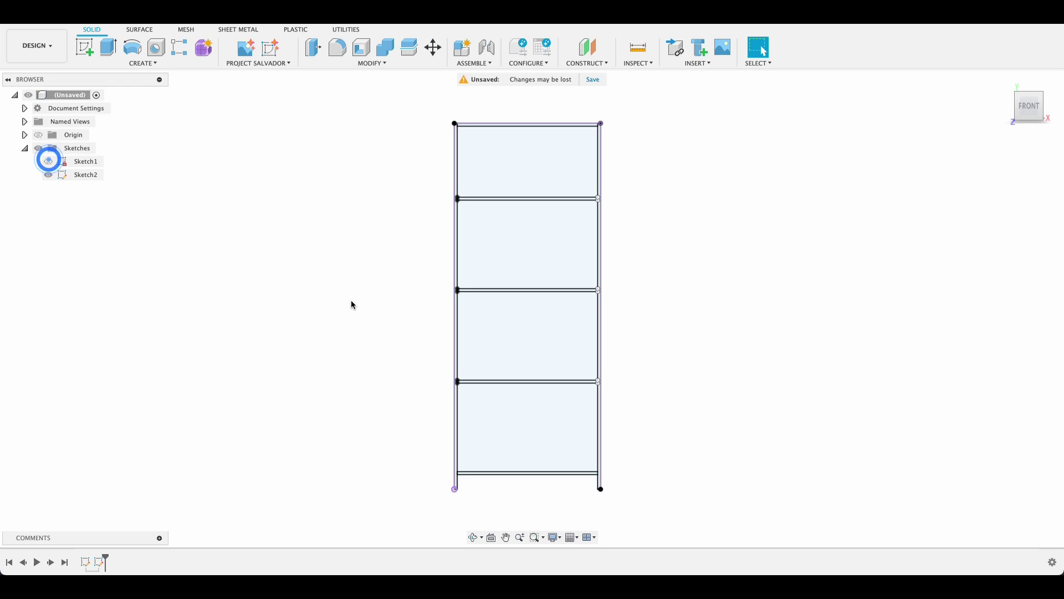
scroll(663, 497, "up", 6)
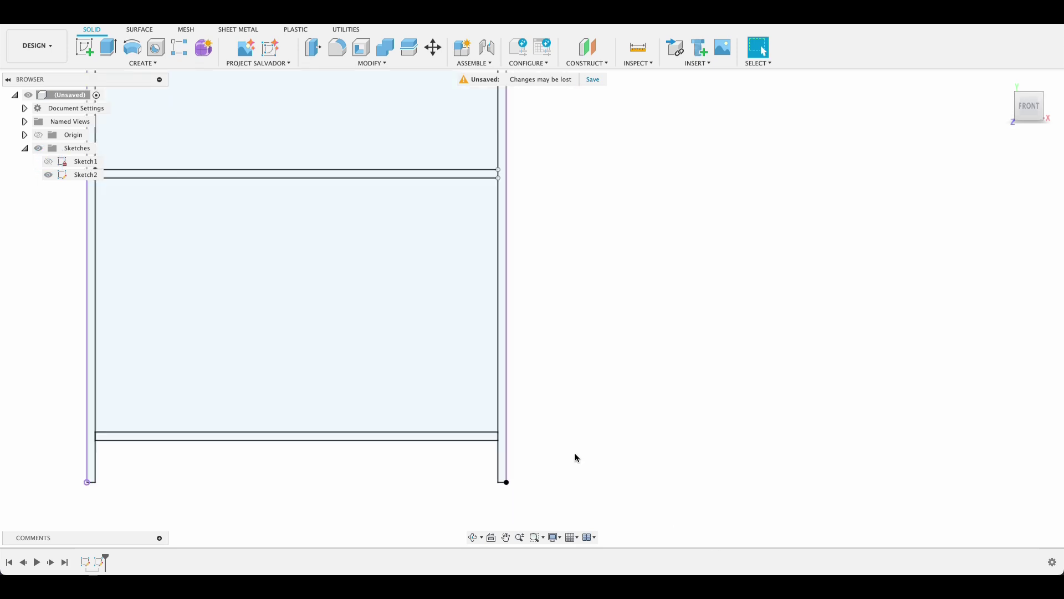
scroll(547, 445, "down", 5)
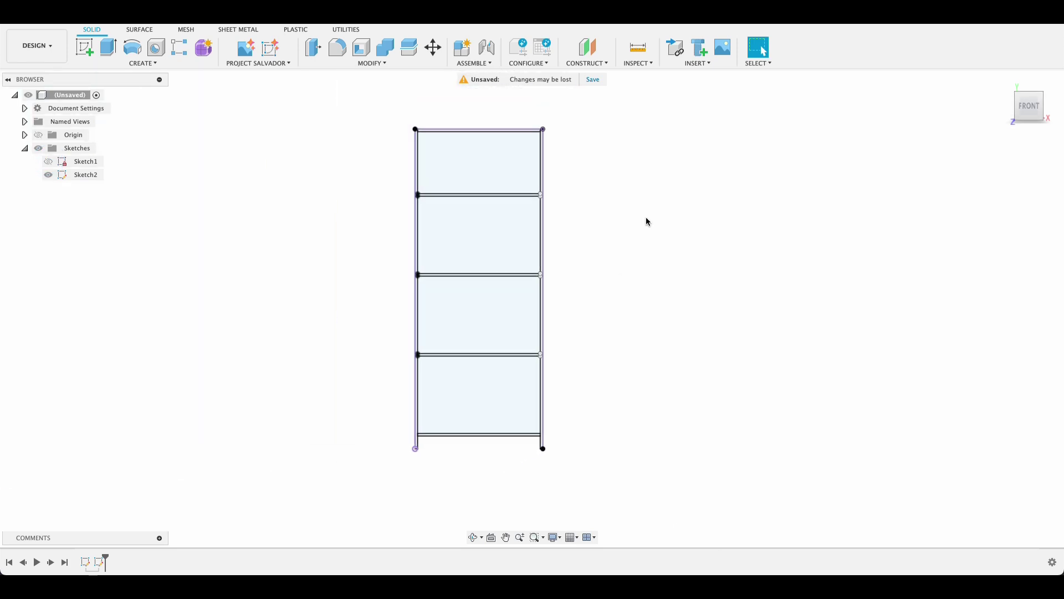
Extrude the top panel, the three shelves and the bottom panel profiles 450 mm as new bodies
left_click(111, 51)
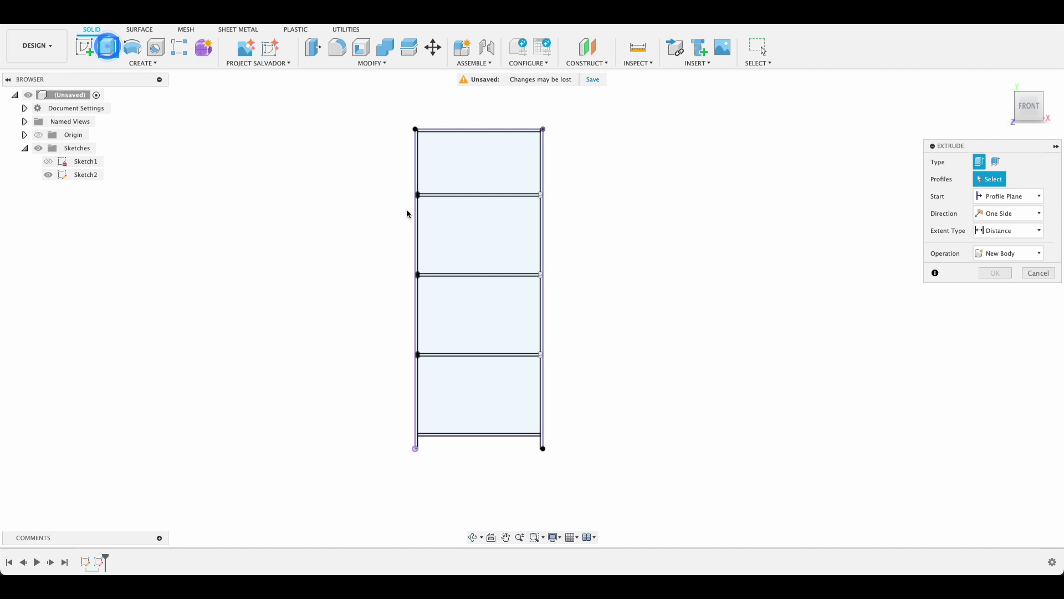
scroll(443, 151, "up", 4)
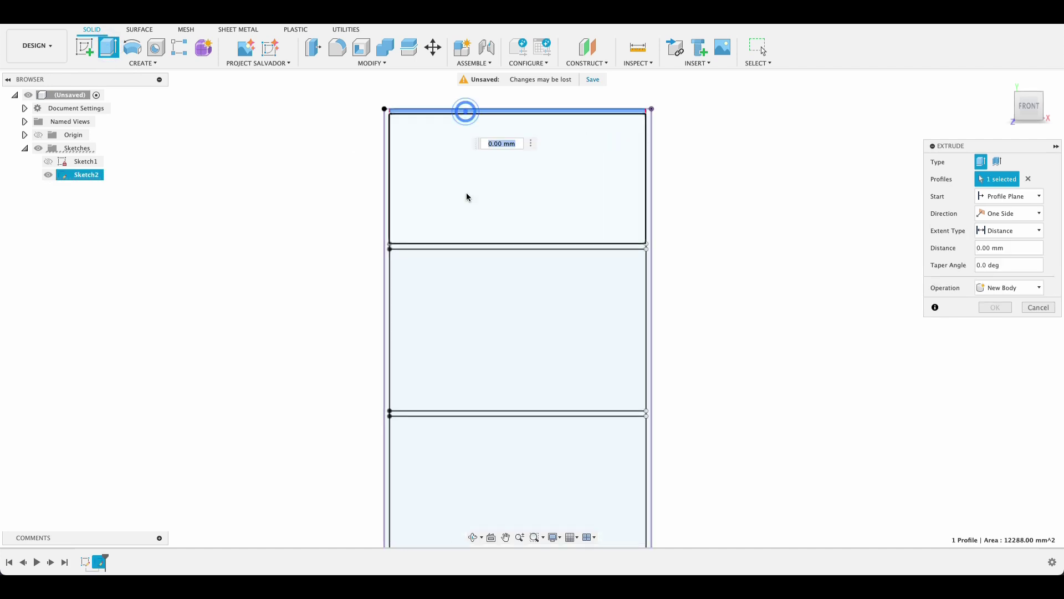
left_click(478, 246)
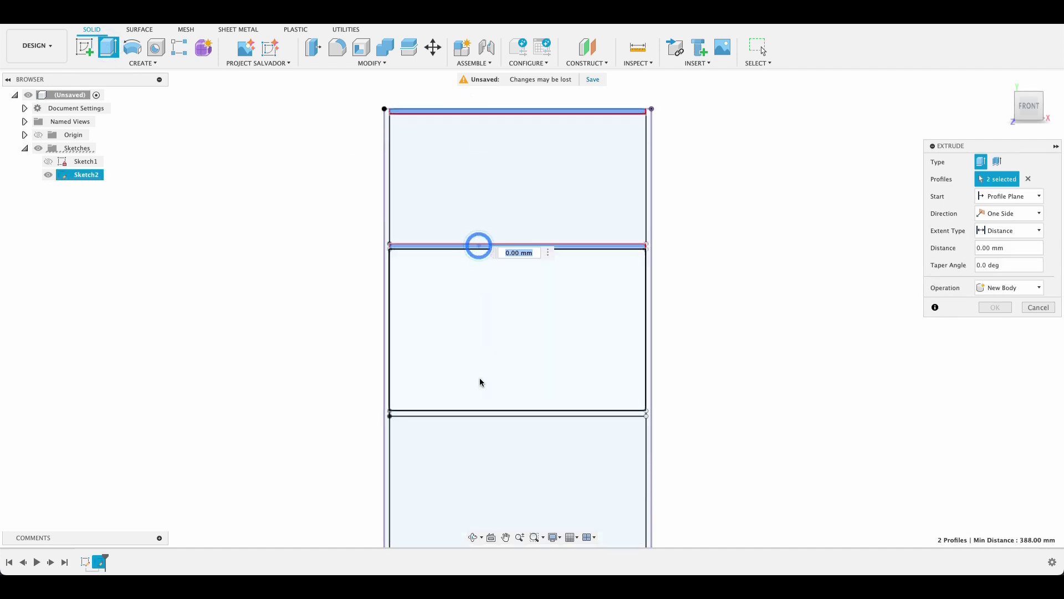
left_click(479, 413)
middle_click_drag(477, 411, 529, 296)
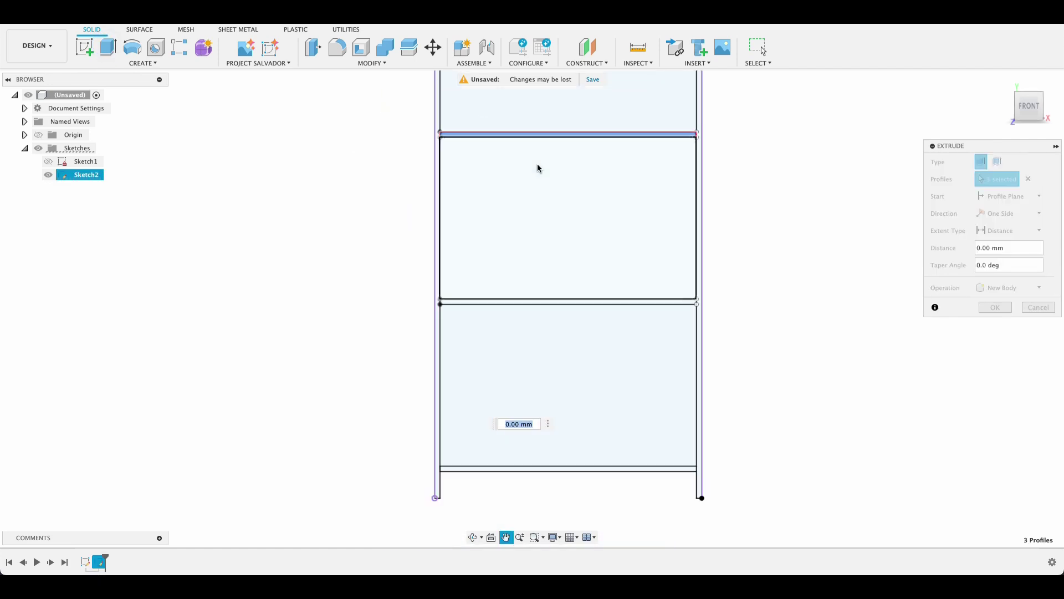
left_click(535, 297)
left_click(556, 463)
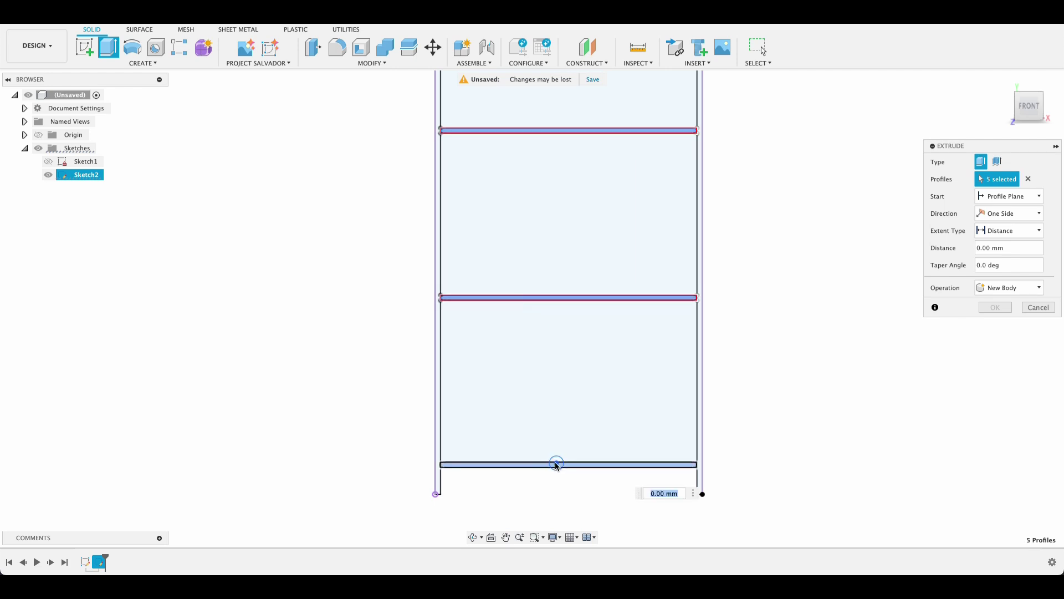
type("450")
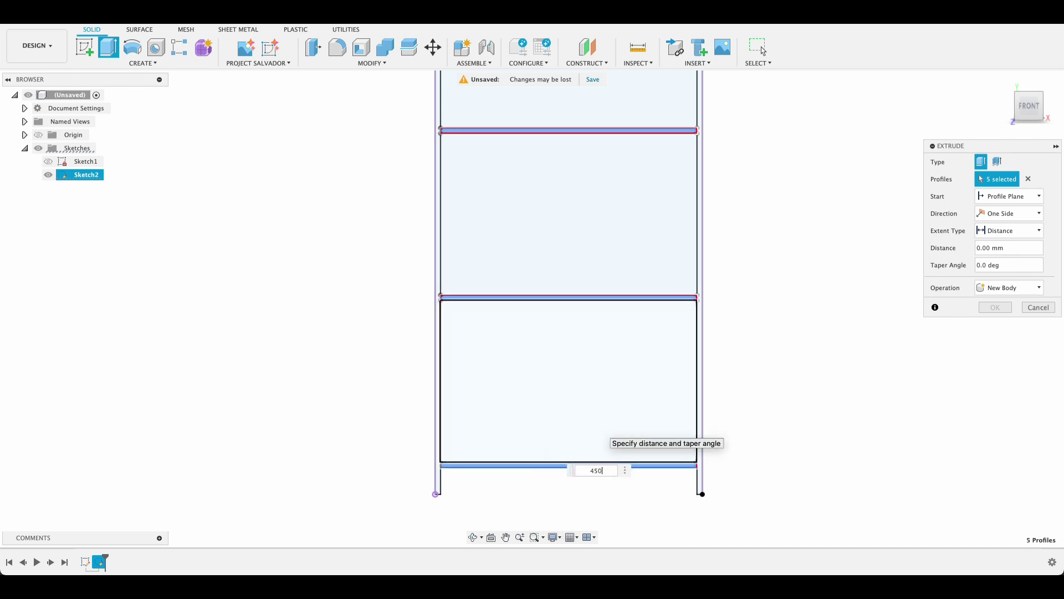
scroll(716, 321, "down", 5)
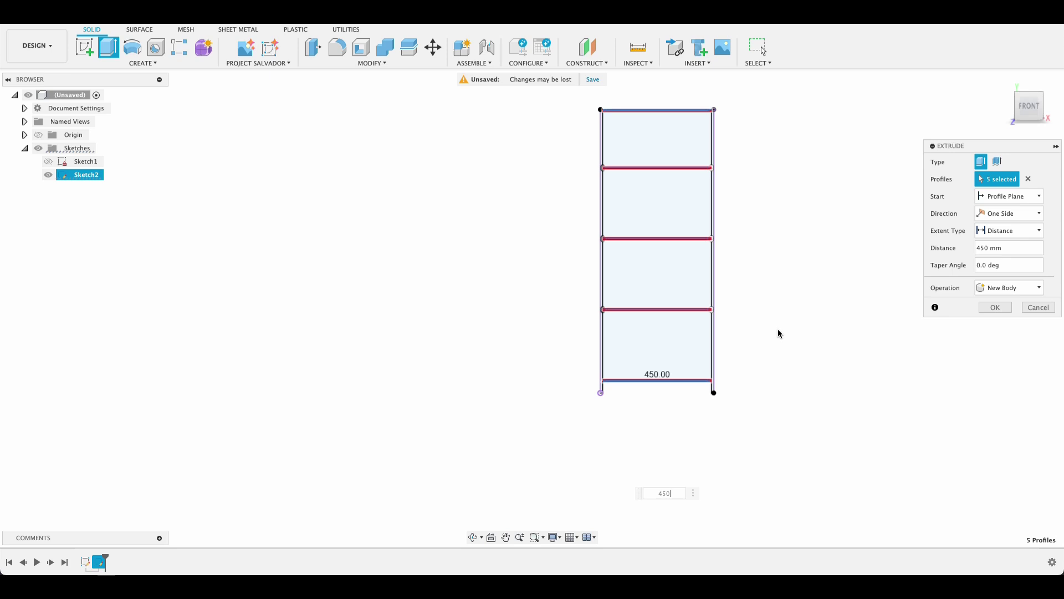
middle_click_drag(777, 331, 720, 334, "shift")
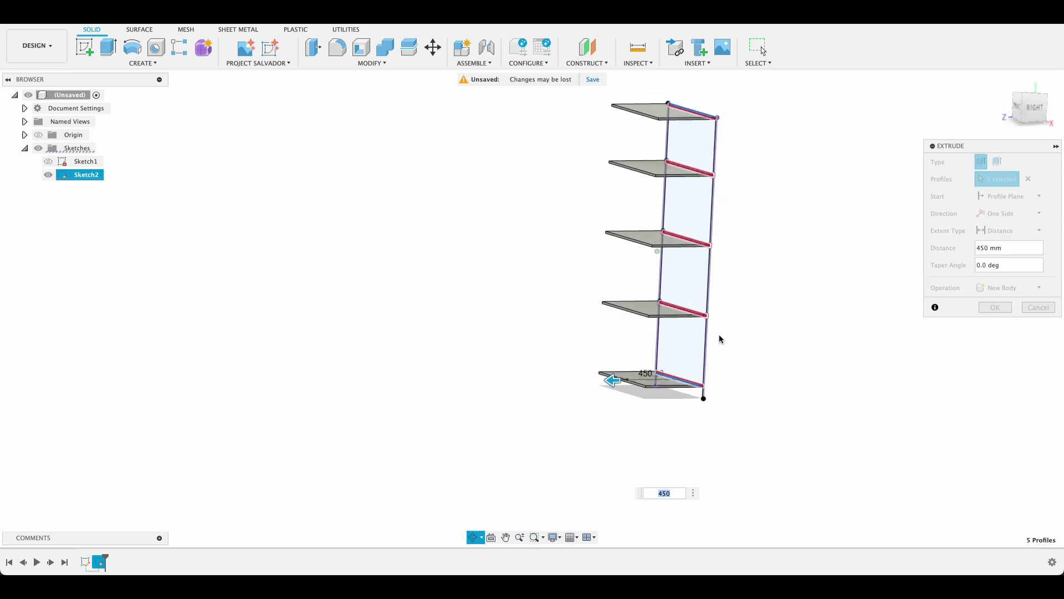
left_click(996, 307)
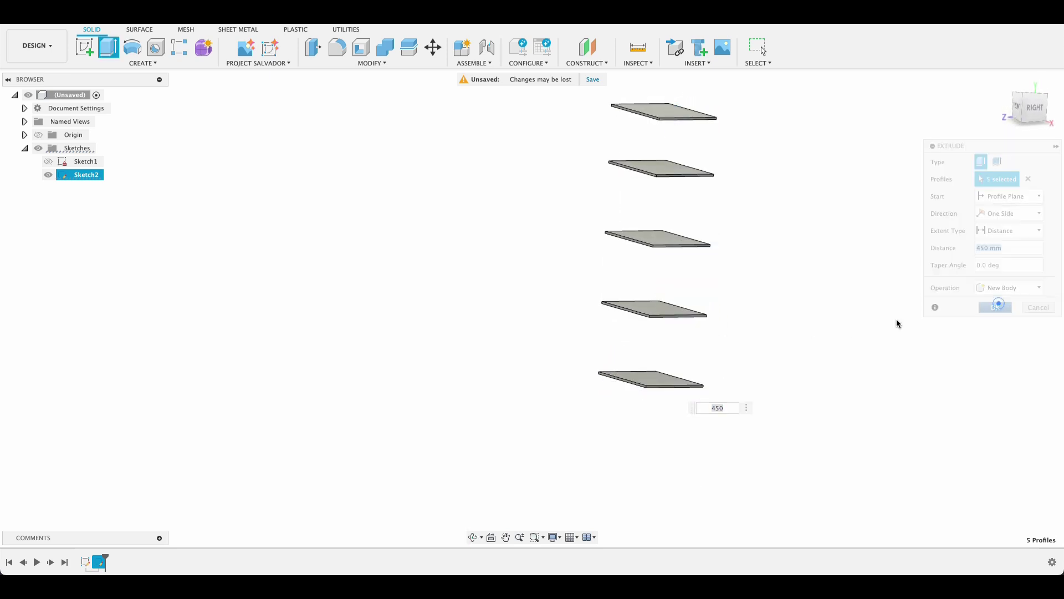
Show Sketch2 again and extrude the two vertical side panel profiles 450 mm as new bodies
middle_click_drag(765, 300, 815, 295, "shift")
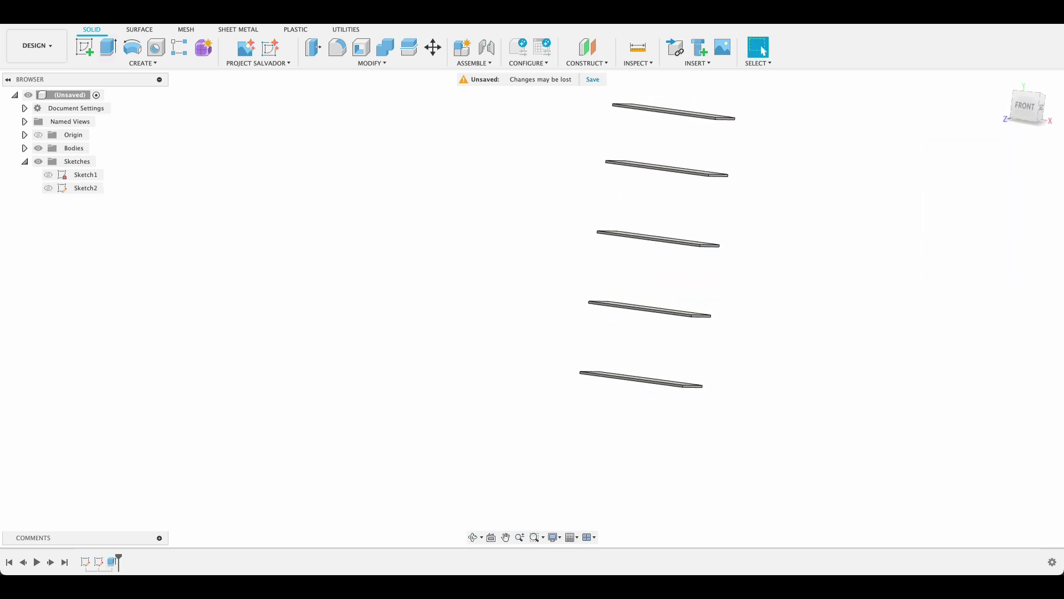
left_click(49, 189)
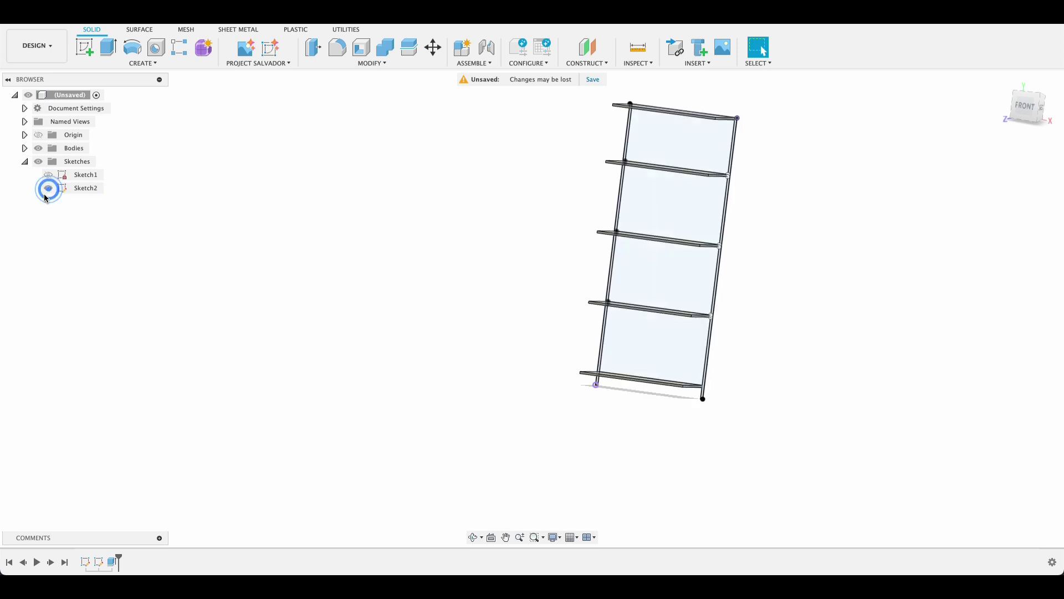
left_click(108, 49)
scroll(628, 258, "up", 5)
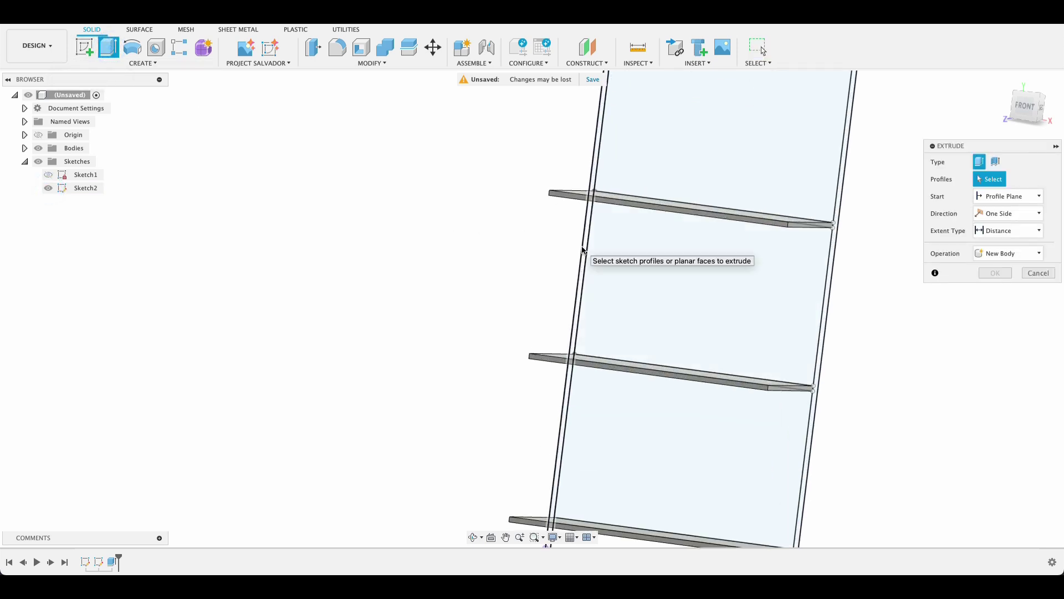
left_click(584, 250)
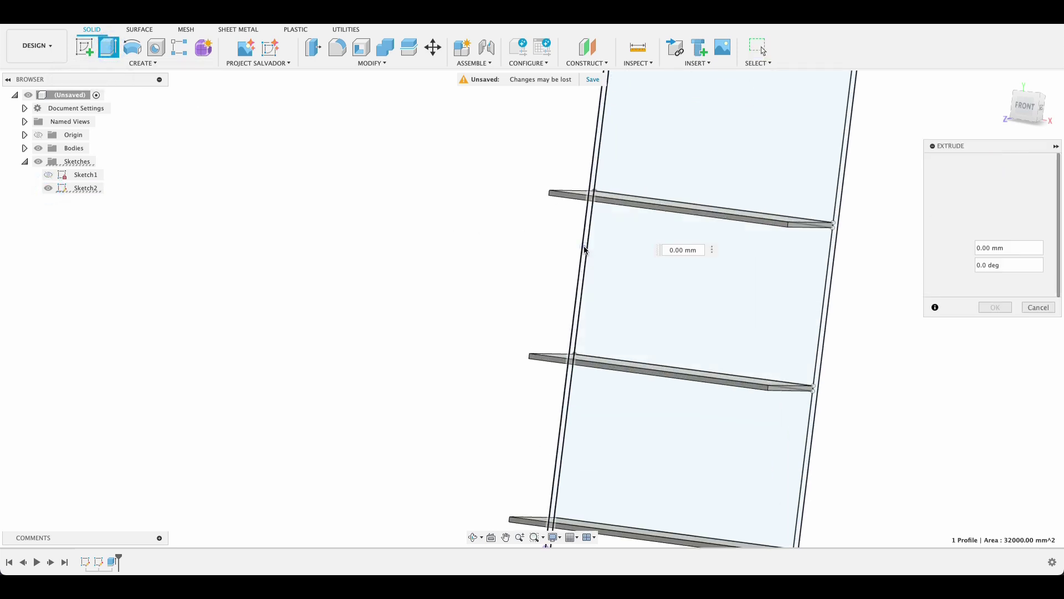
left_click(827, 293)
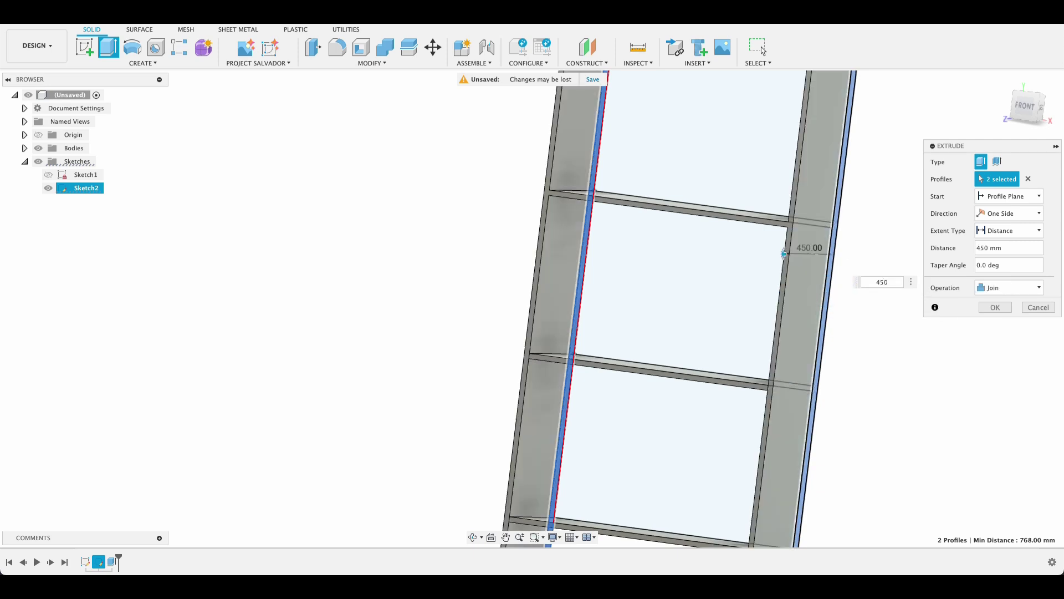
left_click(996, 288)
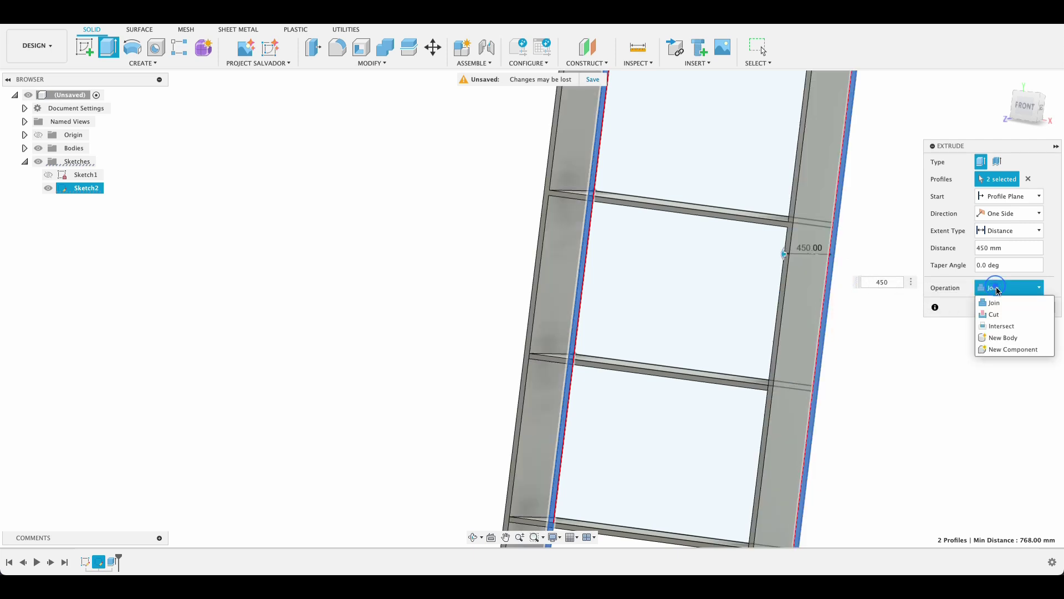
left_click(1011, 341)
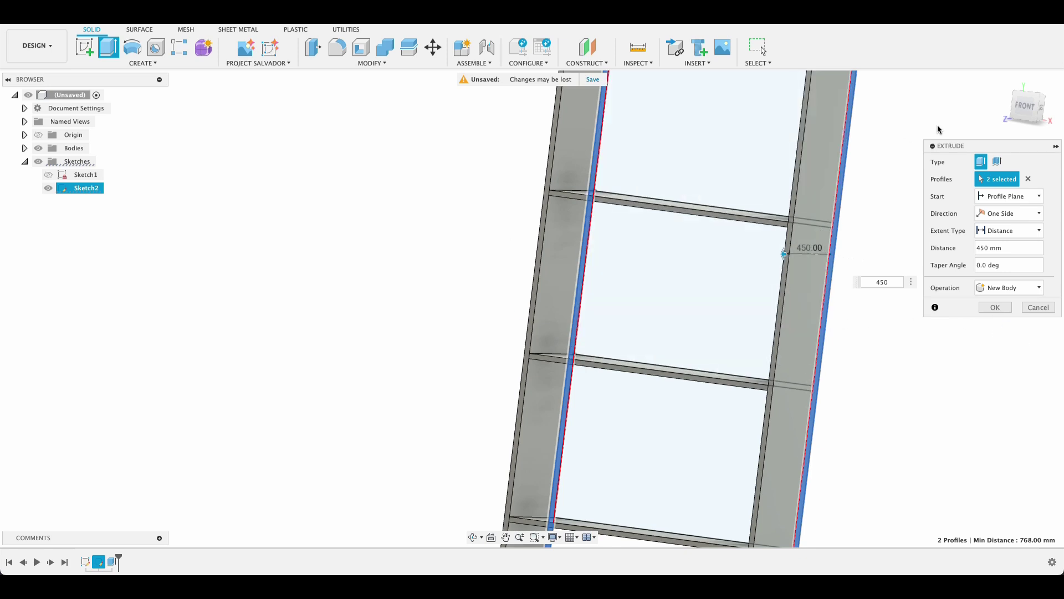
left_click(996, 308)
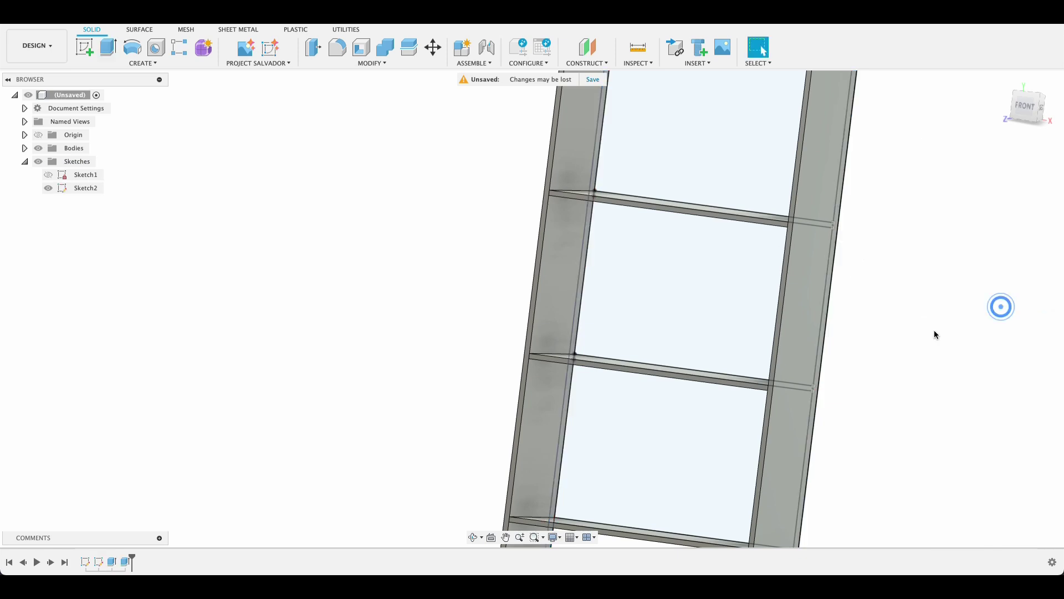
Hide Sketch2, show Sketch1 and extrude its full rectangle by -16 mm as a new body for the back panel
middle_click_drag(894, 344, 684, 290, "shift")
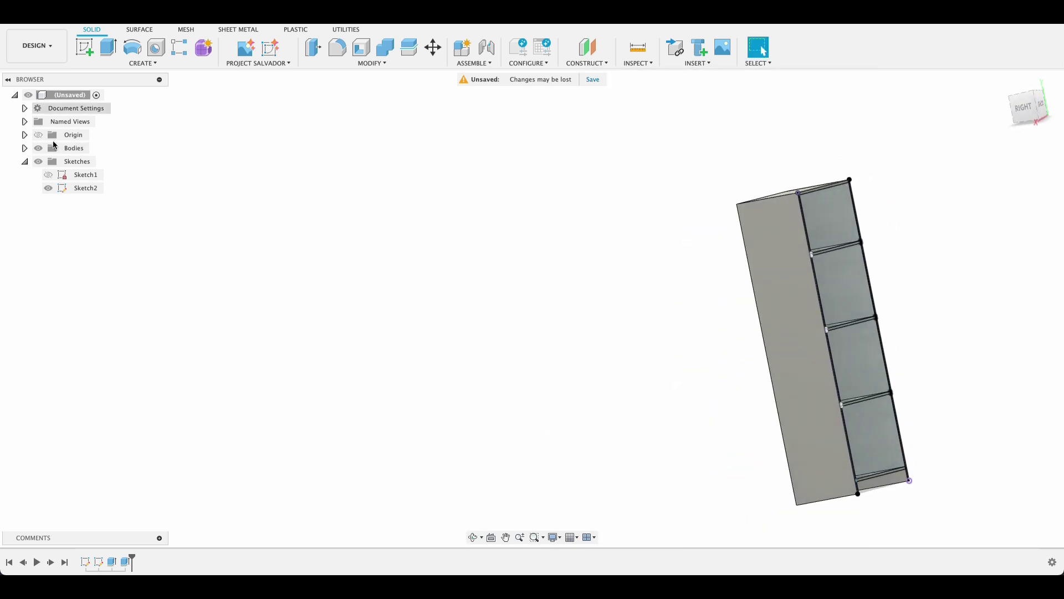
left_click(48, 187)
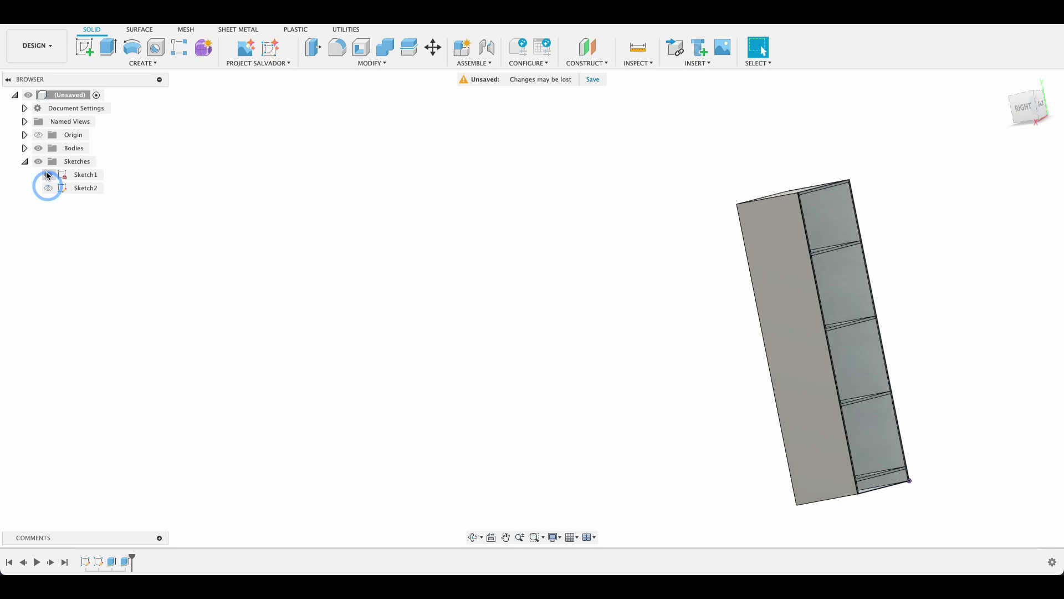
left_click(108, 46)
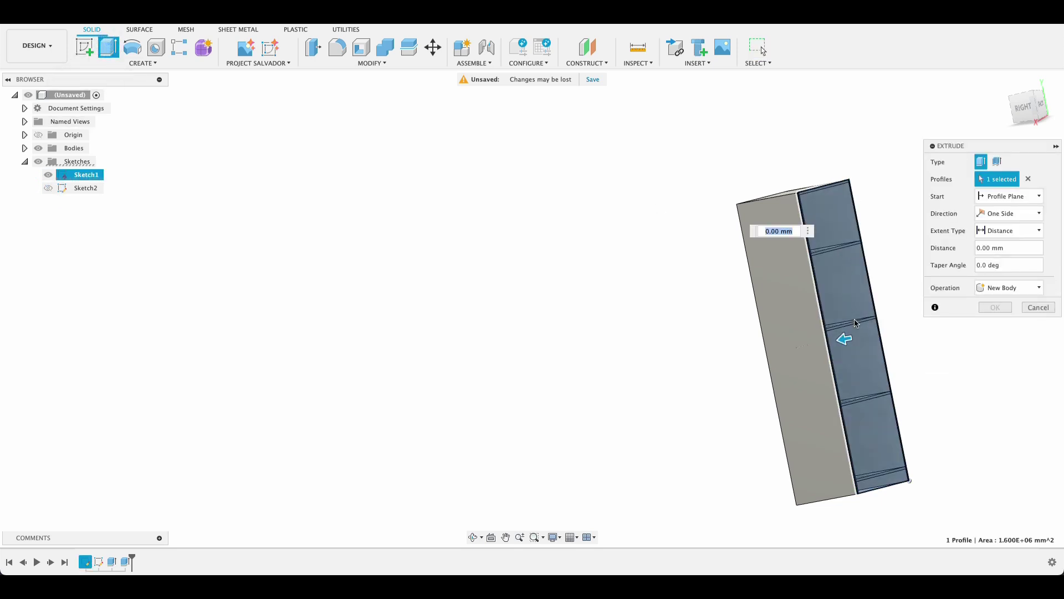
type("16")
key("Return")
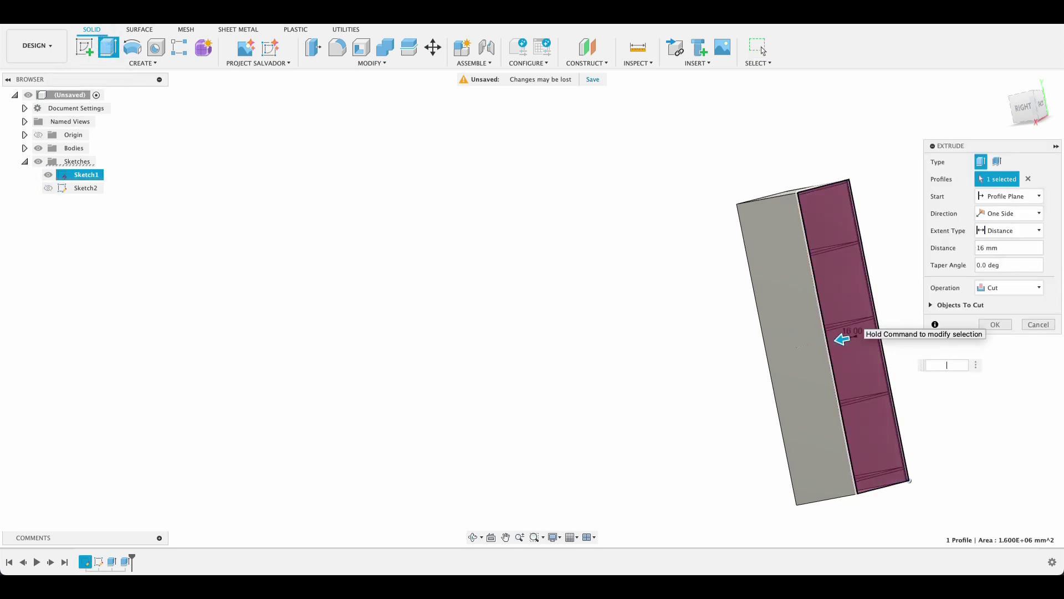
key("Return")
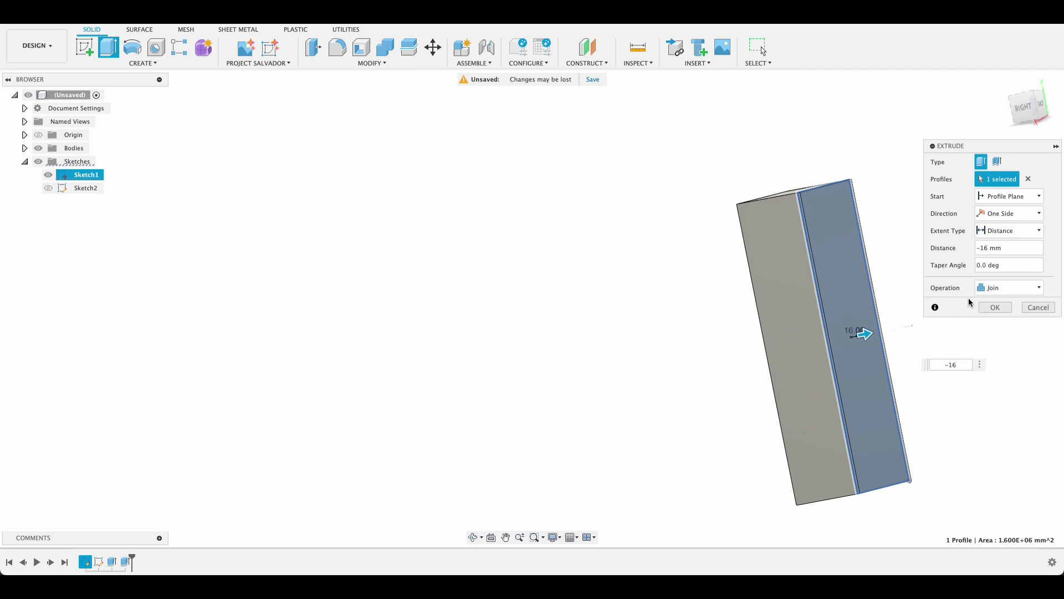
left_click(996, 289)
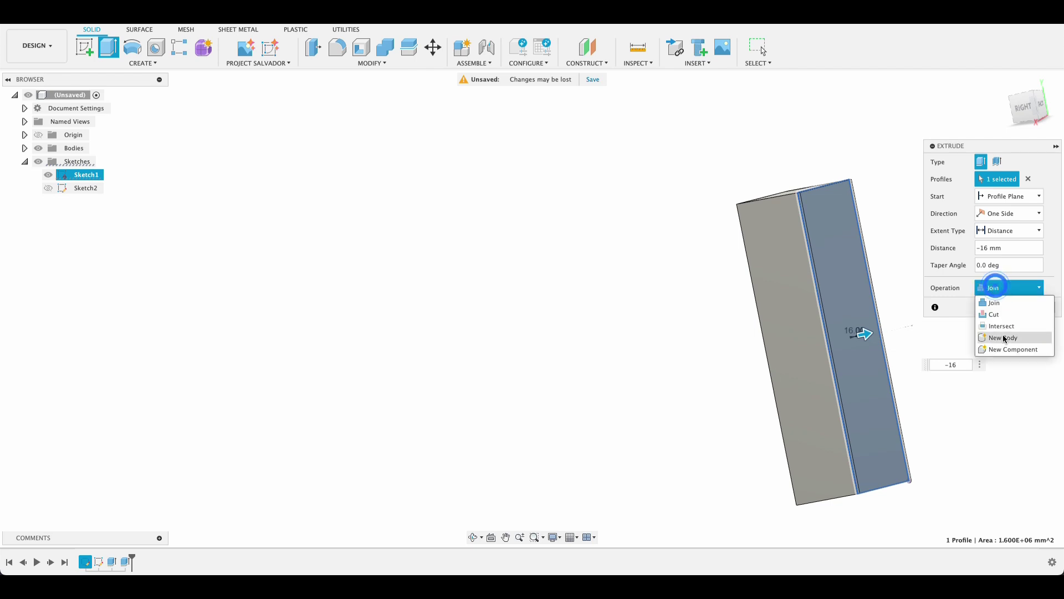
left_click(1003, 335)
left_click(992, 309)
Rename the middle shelf's body to shelf 2 and the upper shelf's body to shelf 1, toggling shelf 2's visibility off and on
middle_click_drag(898, 288, 2, 249, "shift")
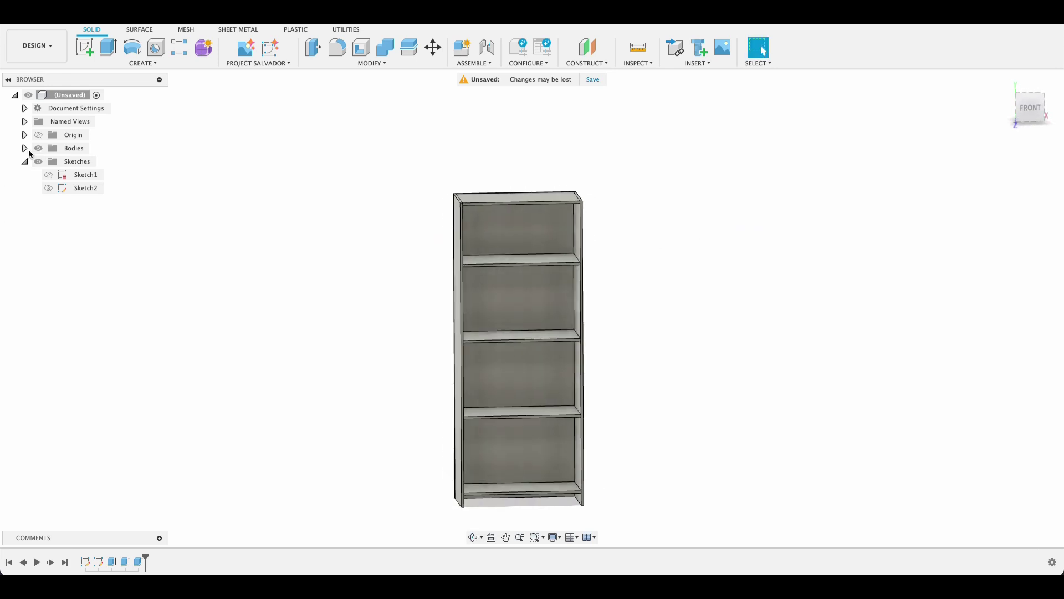
left_click(26, 148)
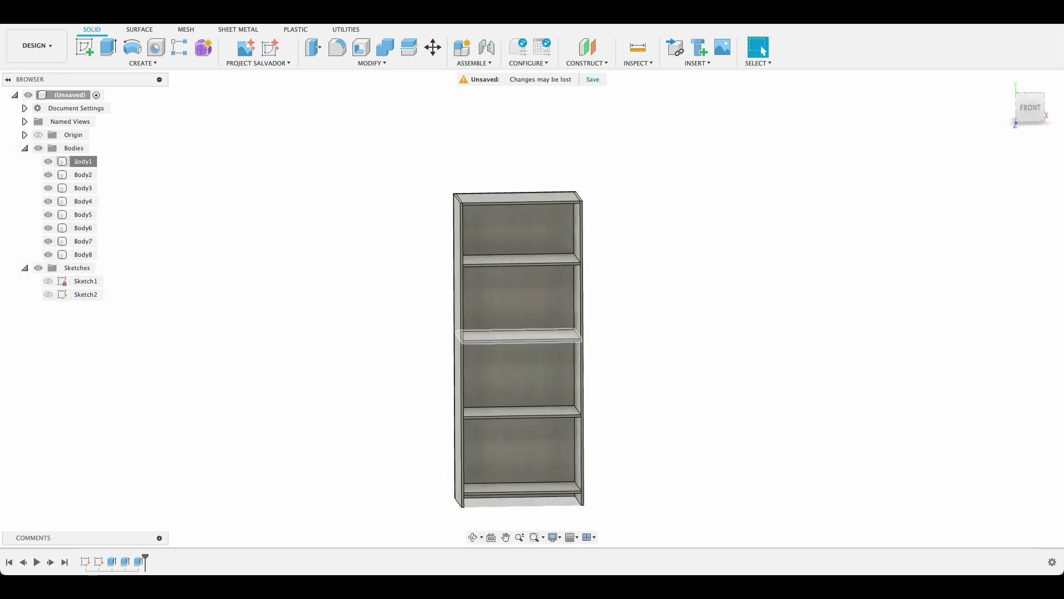
left_click(78, 162)
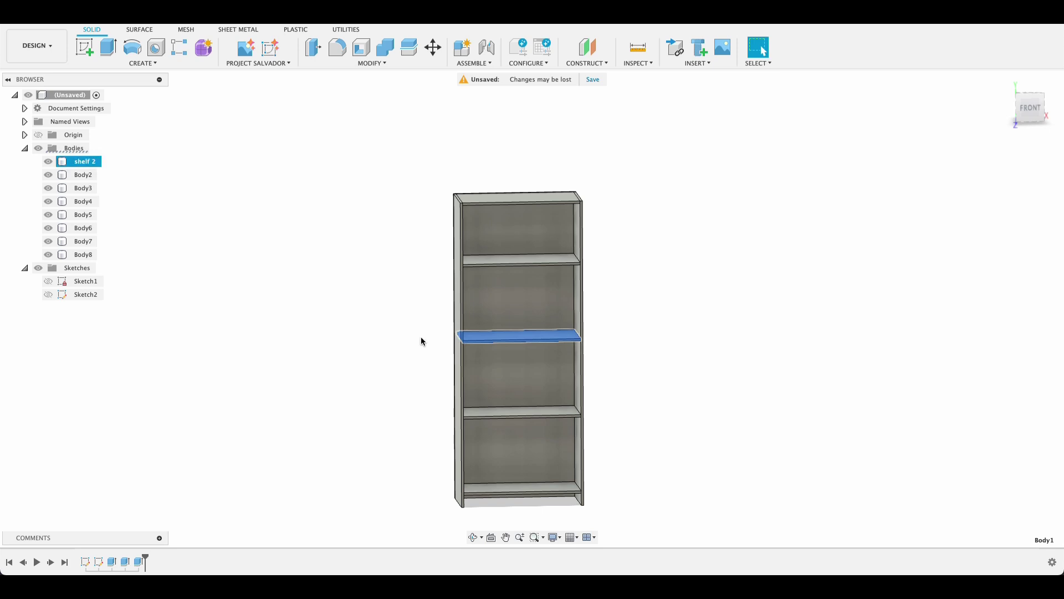
double_click(83, 175)
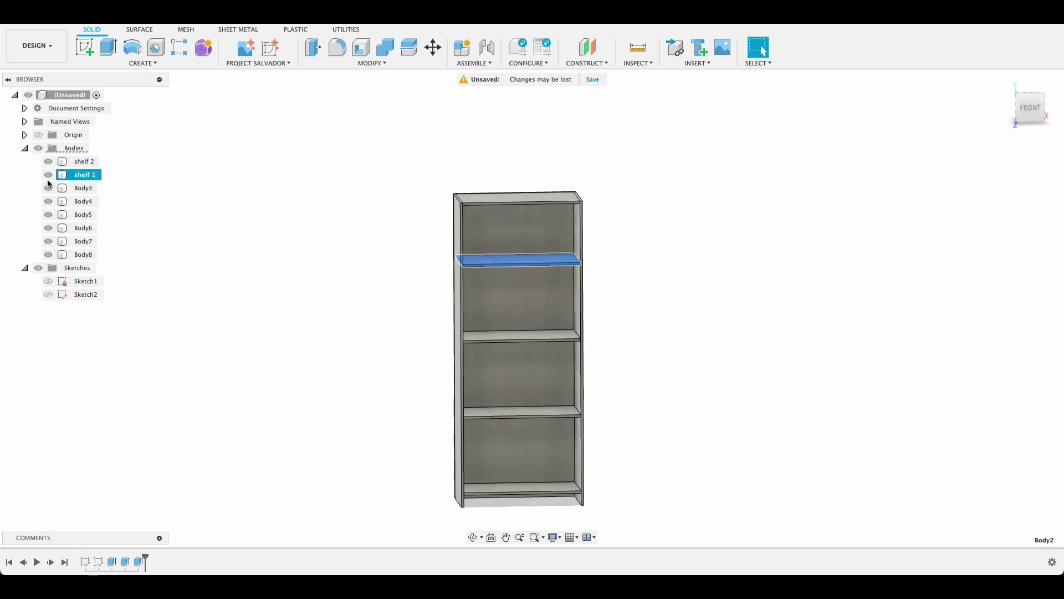
left_click(44, 158, "shift")
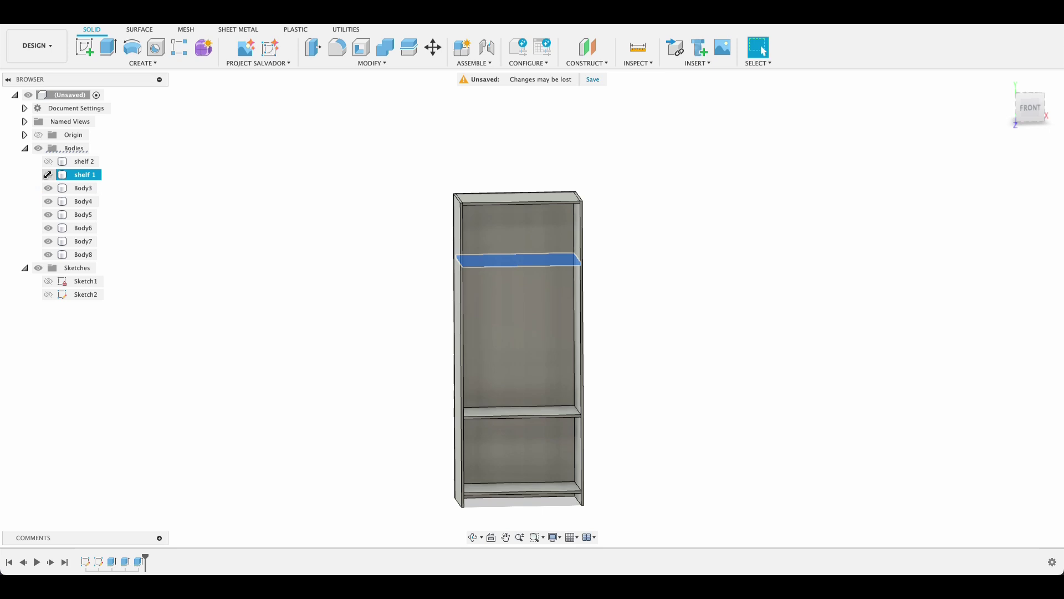
left_click(48, 161)
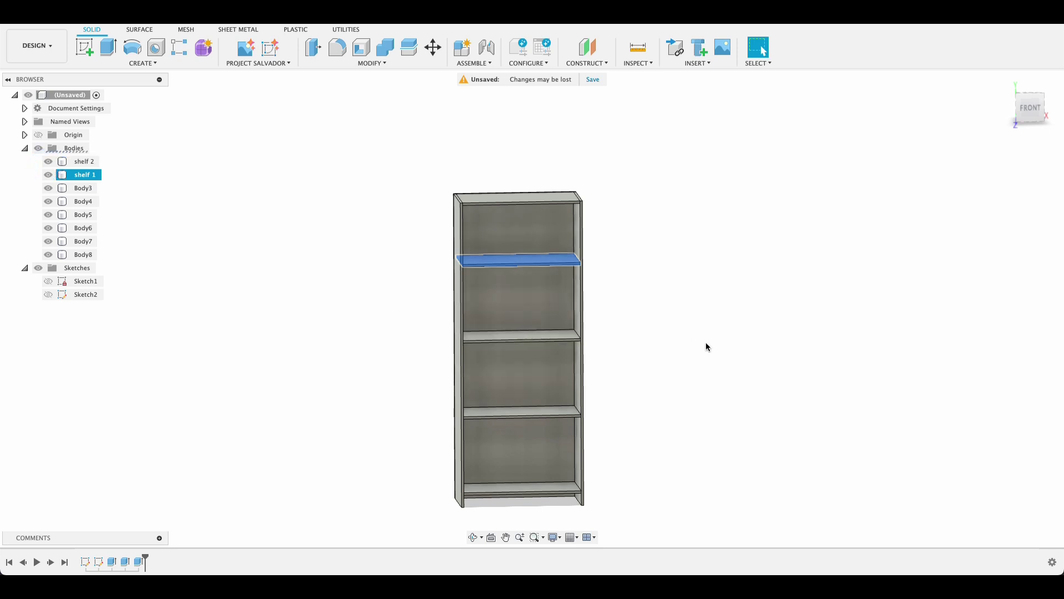
Start a new sketch on the front face of the cabinet's left side panel
middle_click_drag(711, 309, 738, 302, "shift")
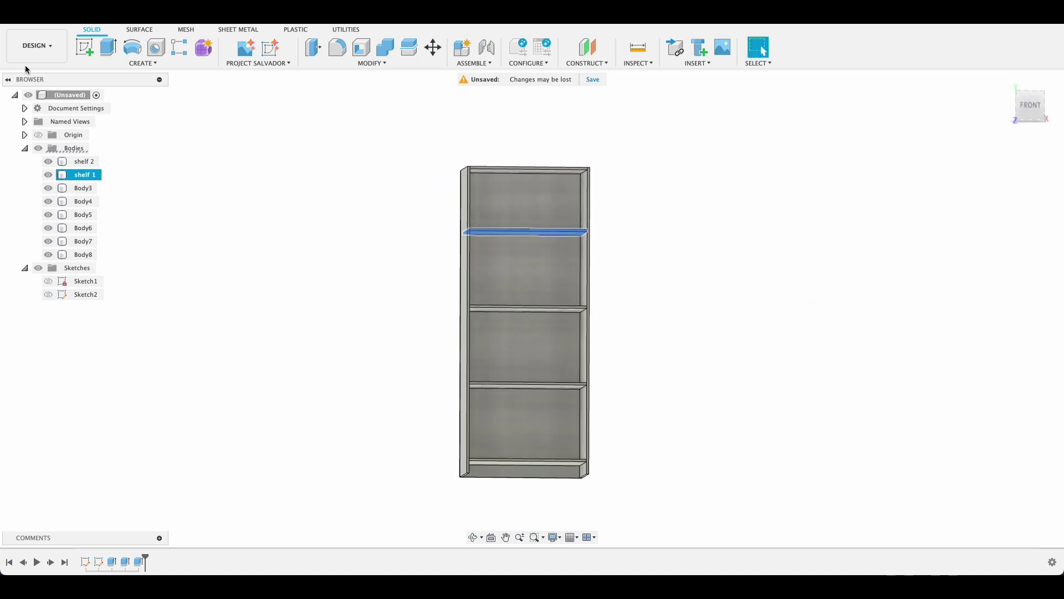
left_click(84, 47)
scroll(461, 135, "up", 10)
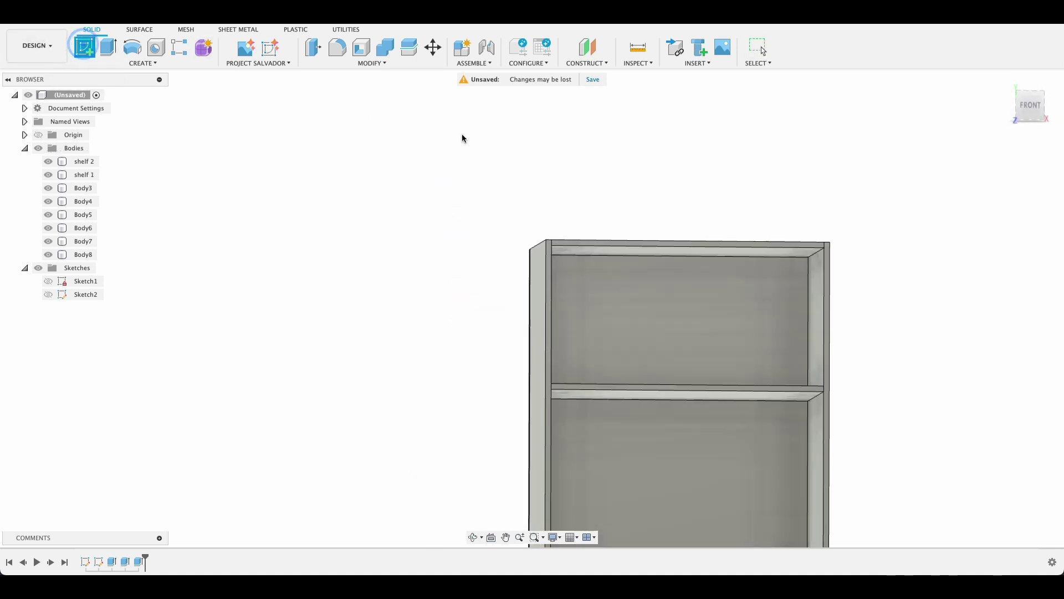
left_click(550, 380)
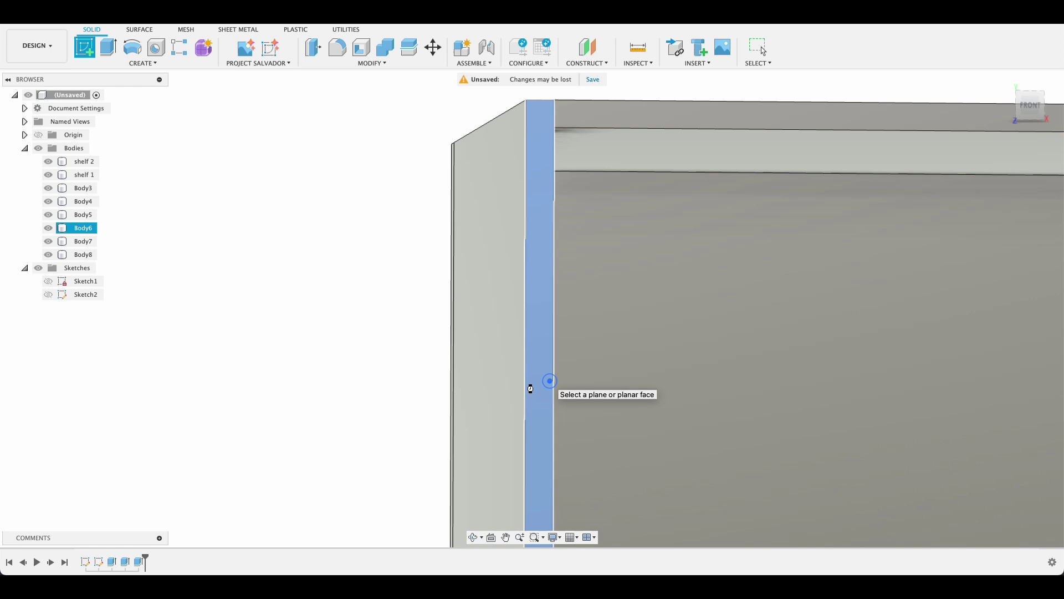
scroll(534, 138, "down", 10)
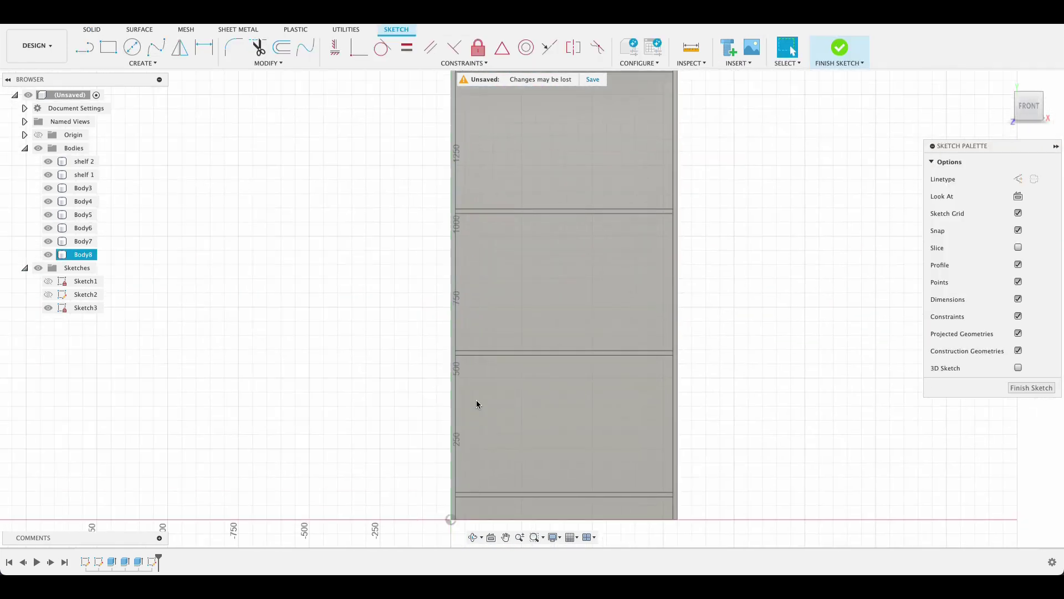
middle_click_drag(511, 197, 437, 338)
scroll(436, 335, "up", 3)
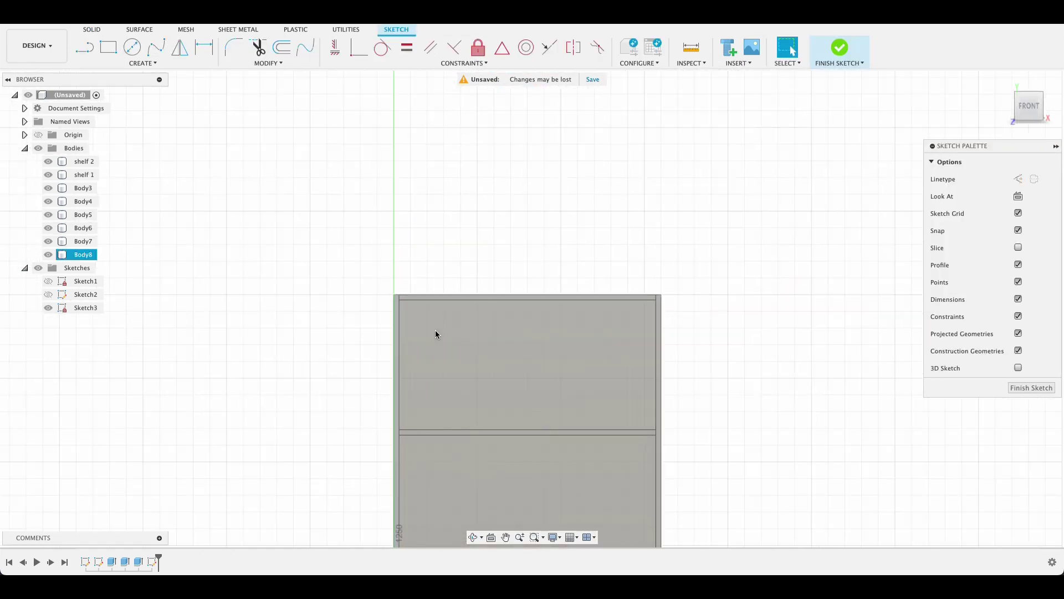
Project the left panel's outer edge, the cabinet's two upper front corners and the top panel's upper edge into the sketch
key("p")
left_click(399, 304)
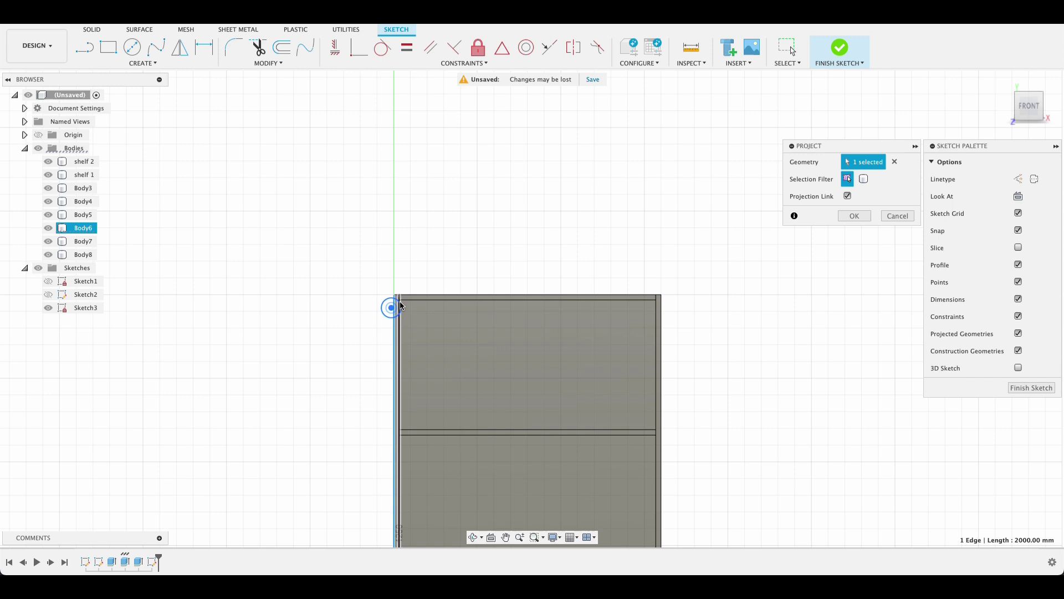
left_click(394, 295)
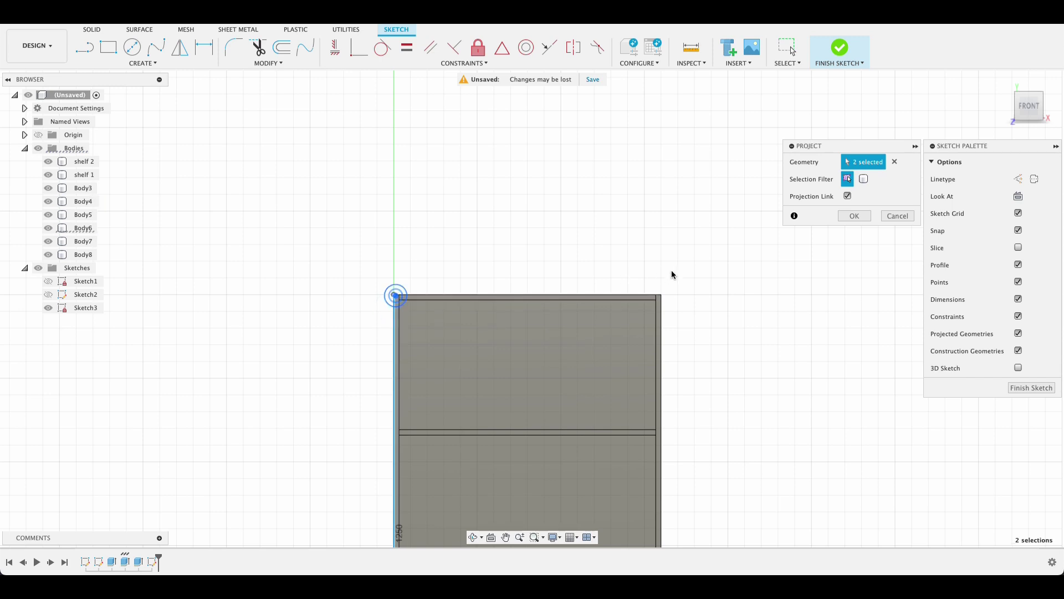
left_click(661, 295)
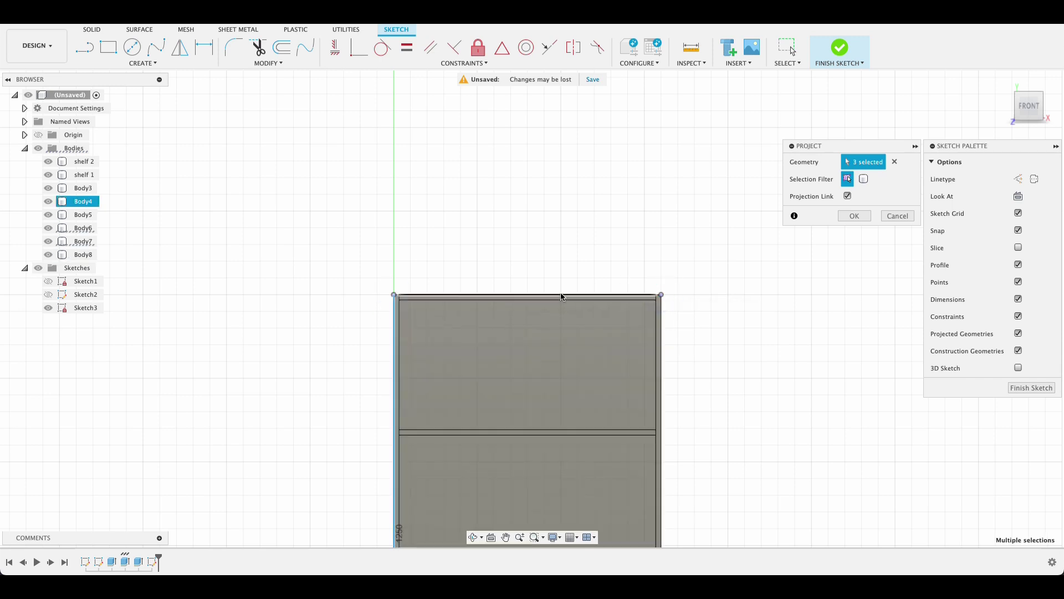
left_click(558, 296)
left_click(851, 216)
Draw a vertical construction line about 2270 mm long from the midpoint of the cabinet's top edge down past its base
scroll(551, 391, "down", 3)
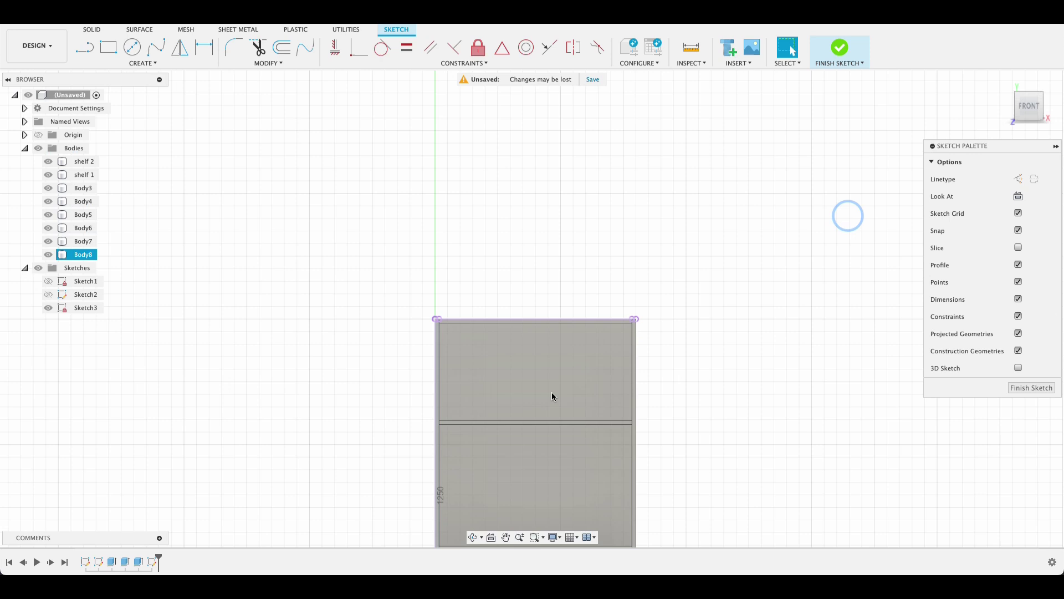
middle_click_drag(551, 391, 522, 270)
key("l")
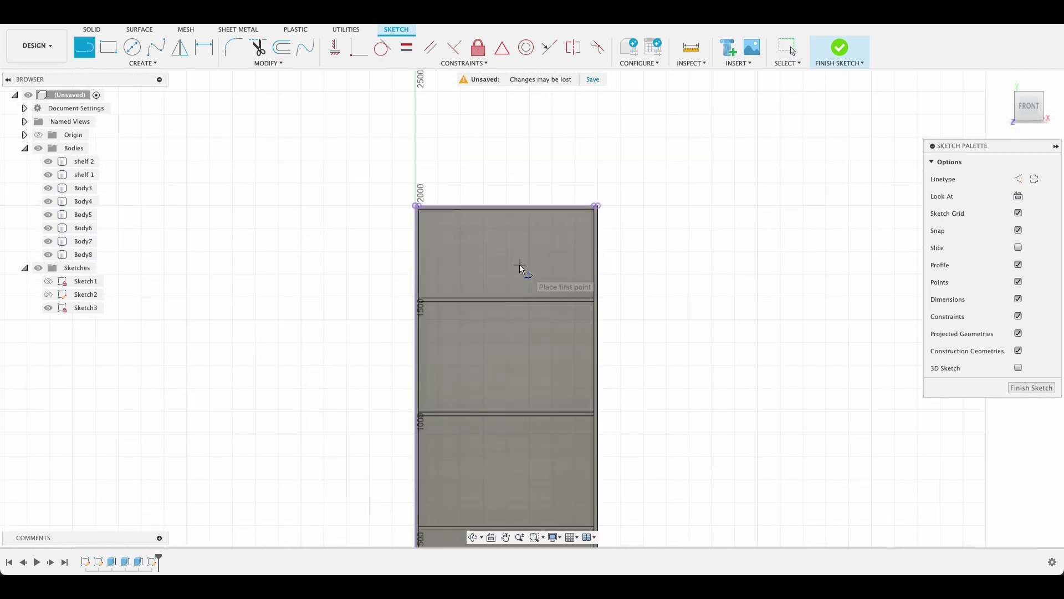
key("x")
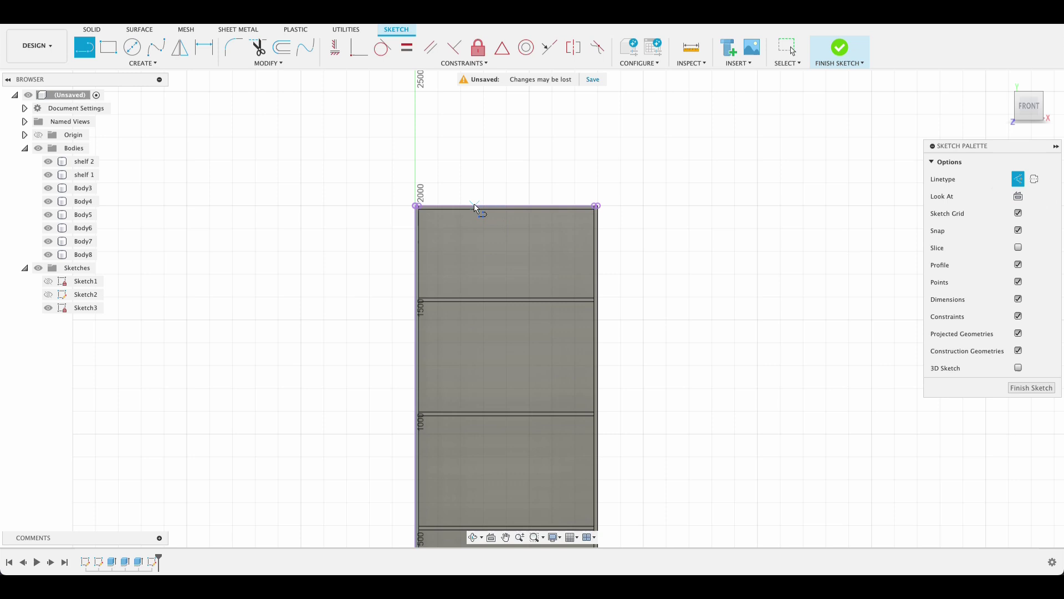
left_click(505, 205)
scroll(508, 447, "down", 10)
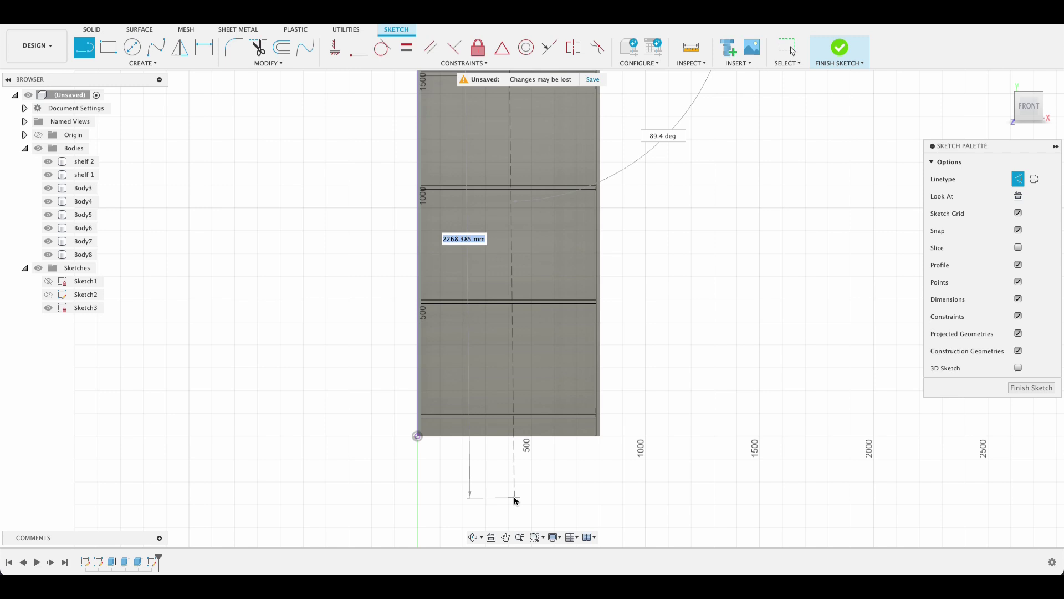
left_click(508, 496)
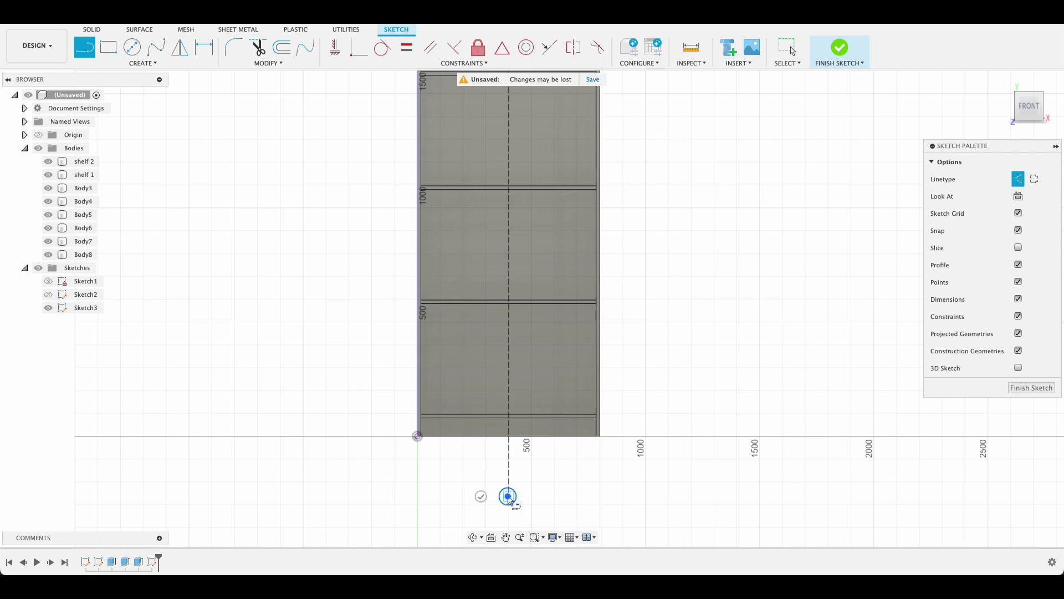
key("Escape")
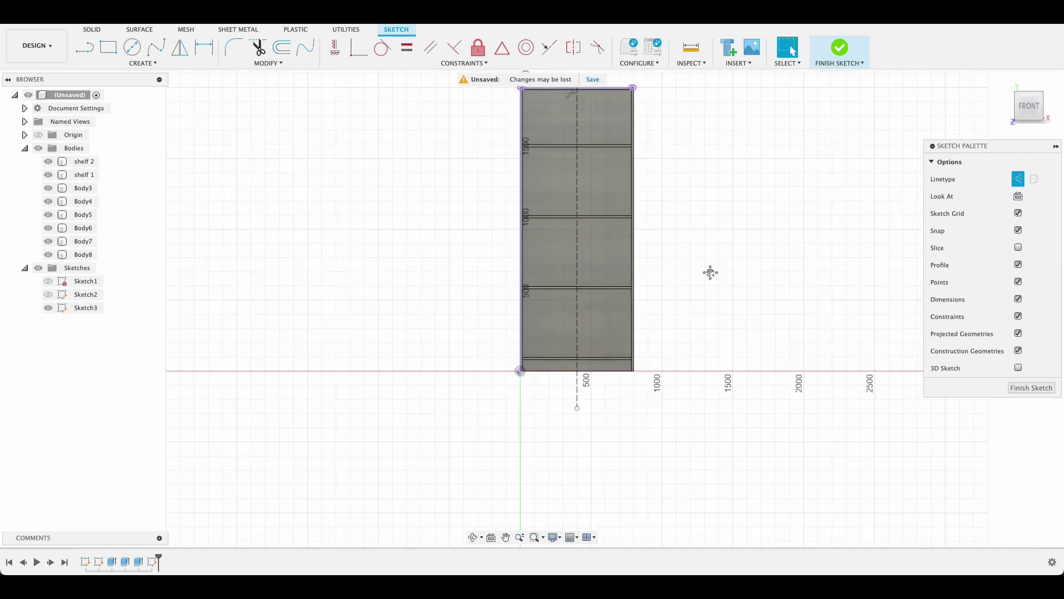
scroll(555, 271, "down", 3)
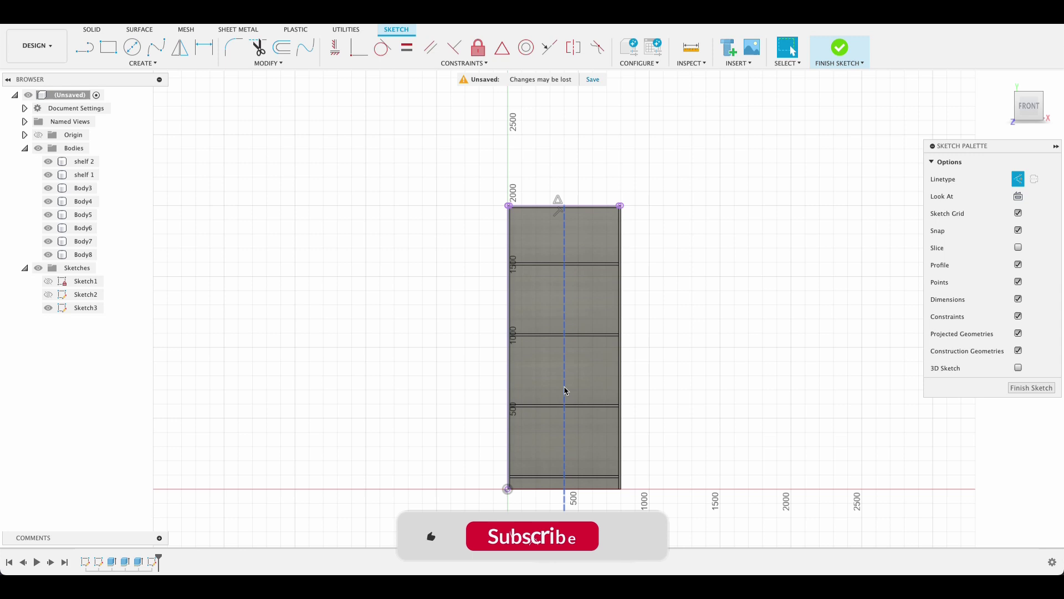
Draw a solid-line rectangle about 400 × 1950 mm from the cabinet's upper left corner to the vertical centerline below the bottom panel
left_click(108, 48)
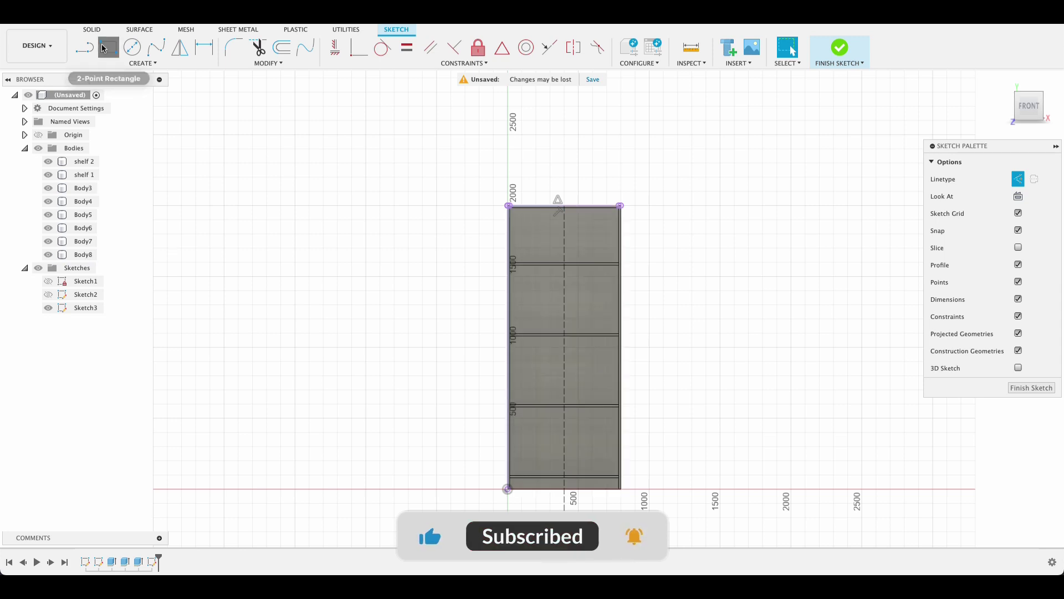
scroll(505, 206, "up", 5)
scroll(503, 206, "up", 2)
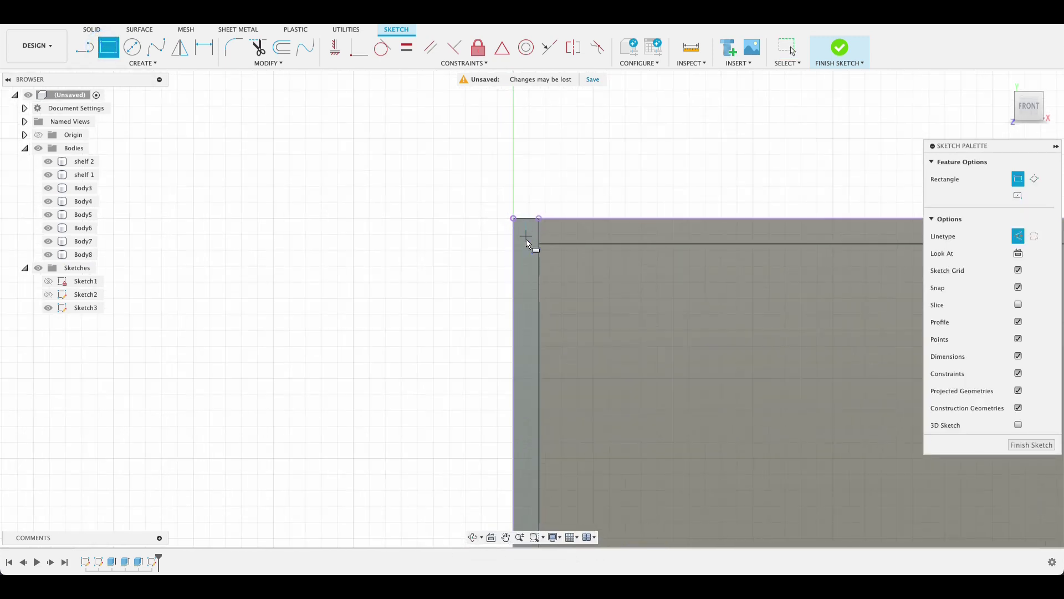
left_click(513, 216)
scroll(609, 321, "down", 3)
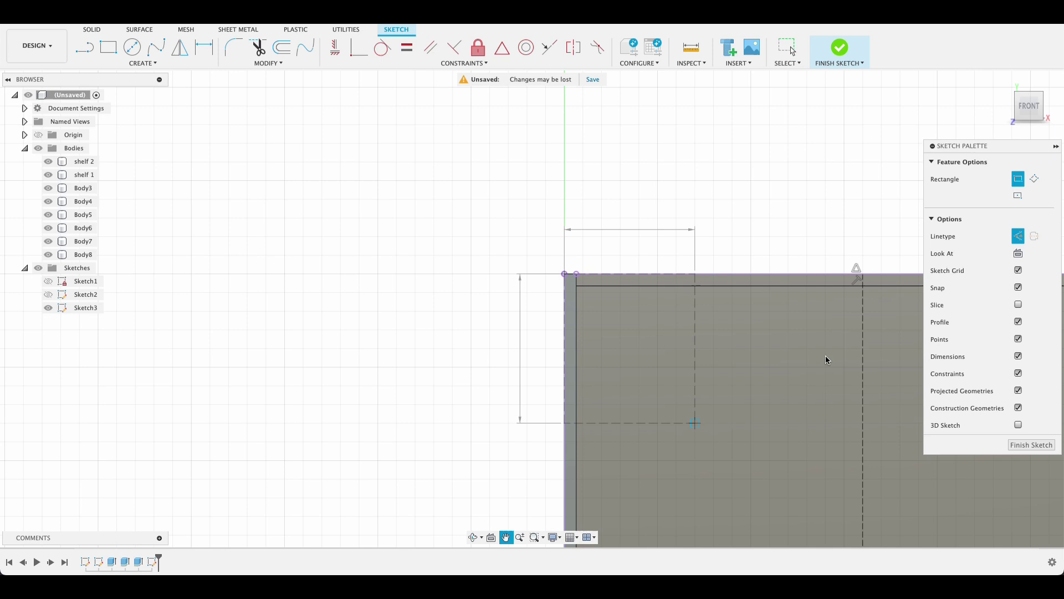
left_click(1019, 236)
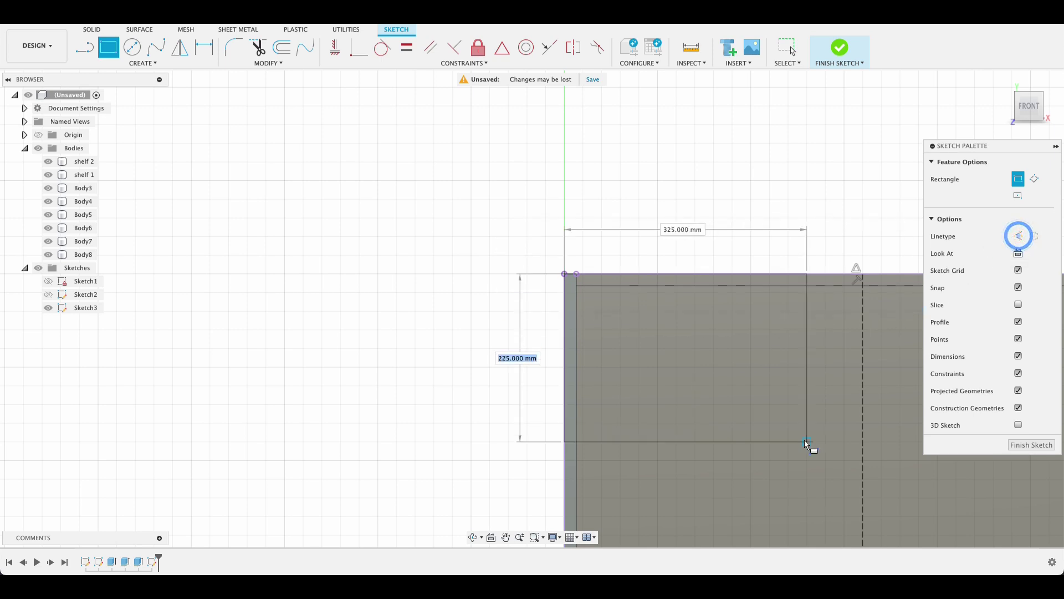
scroll(609, 191, "down", 3)
scroll(618, 321, "down", 2)
scroll(495, 301, "up", 6)
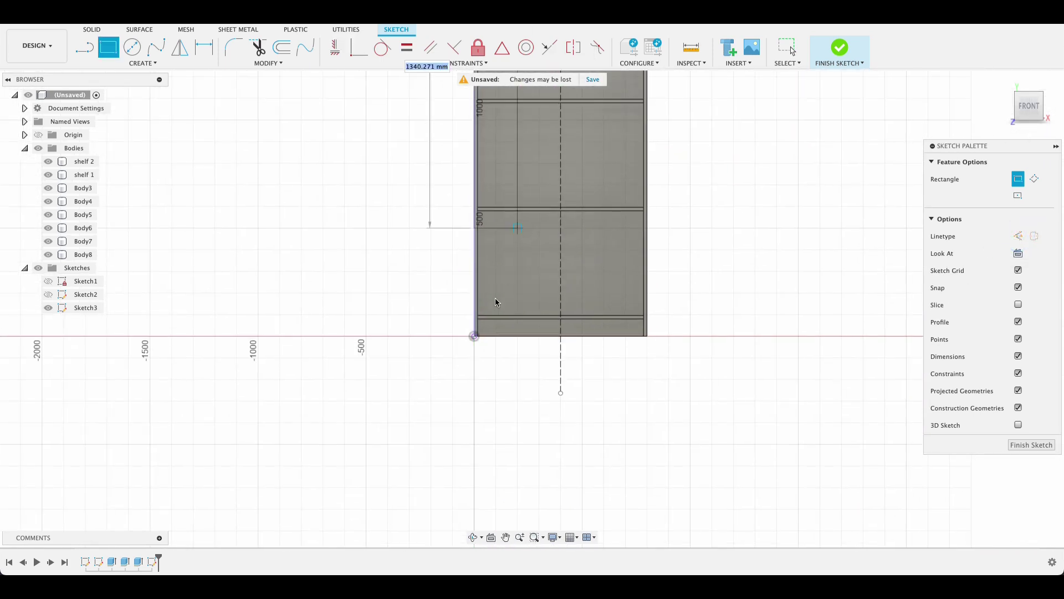
scroll(577, 311, "up", 3)
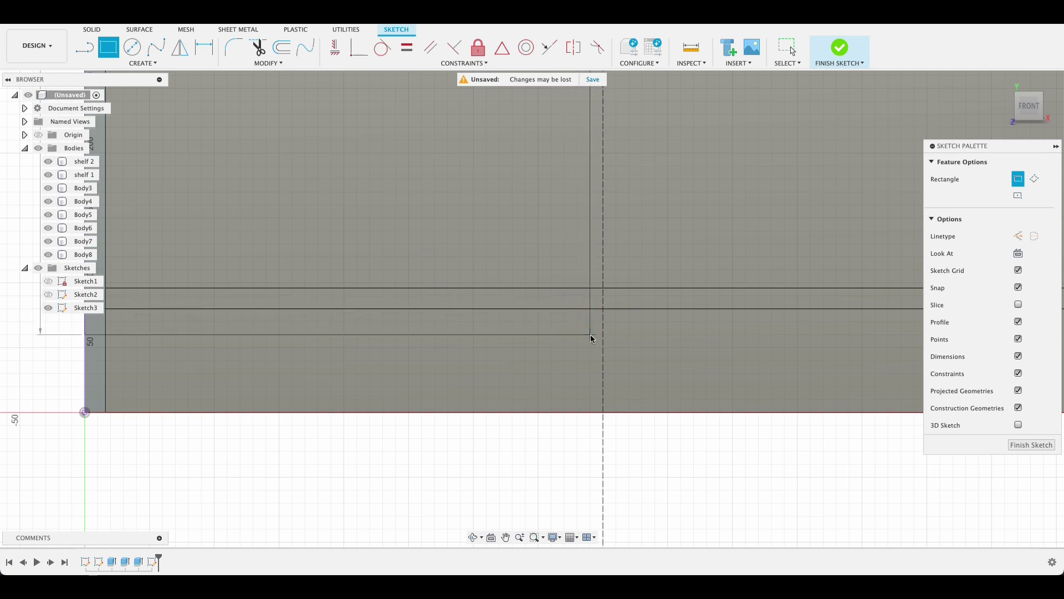
left_click(602, 347)
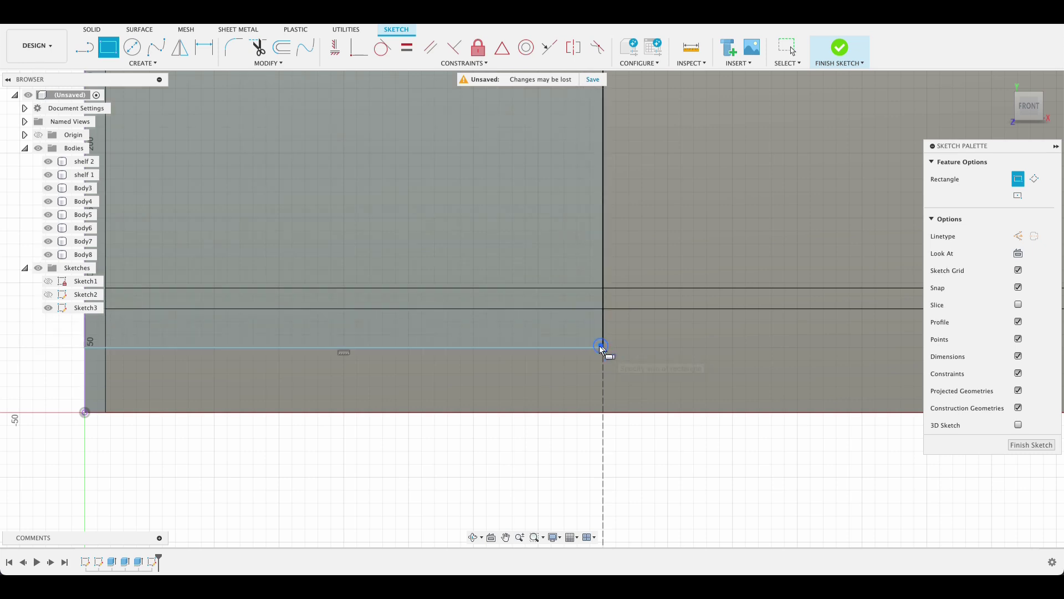
key("Escape")
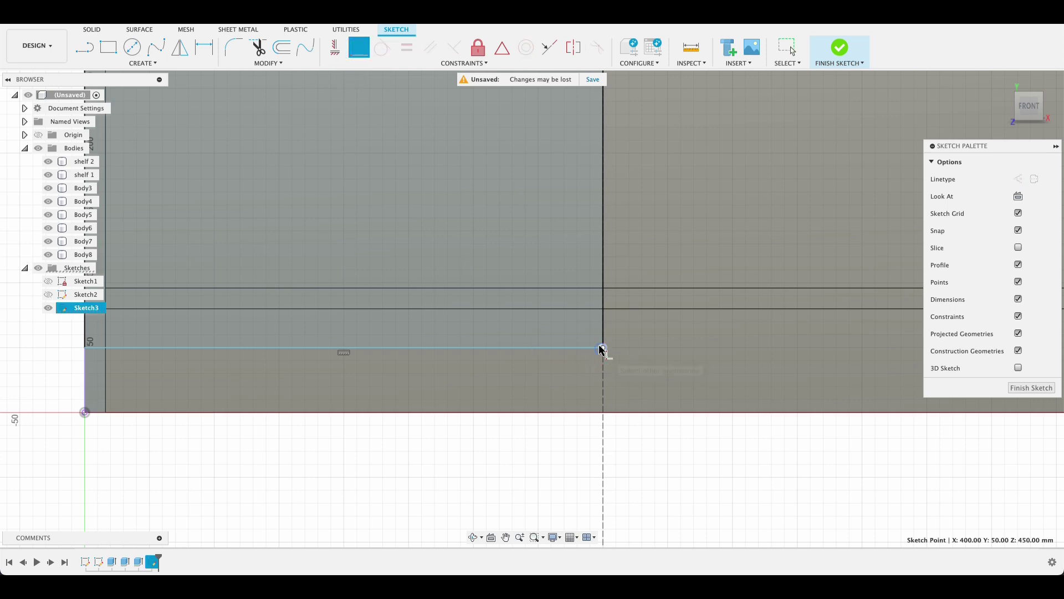
Constrain the rectangle's lower right corner coincident with the lower edge of the cabinet's bottom panel
left_click_drag(602, 349, 583, 308)
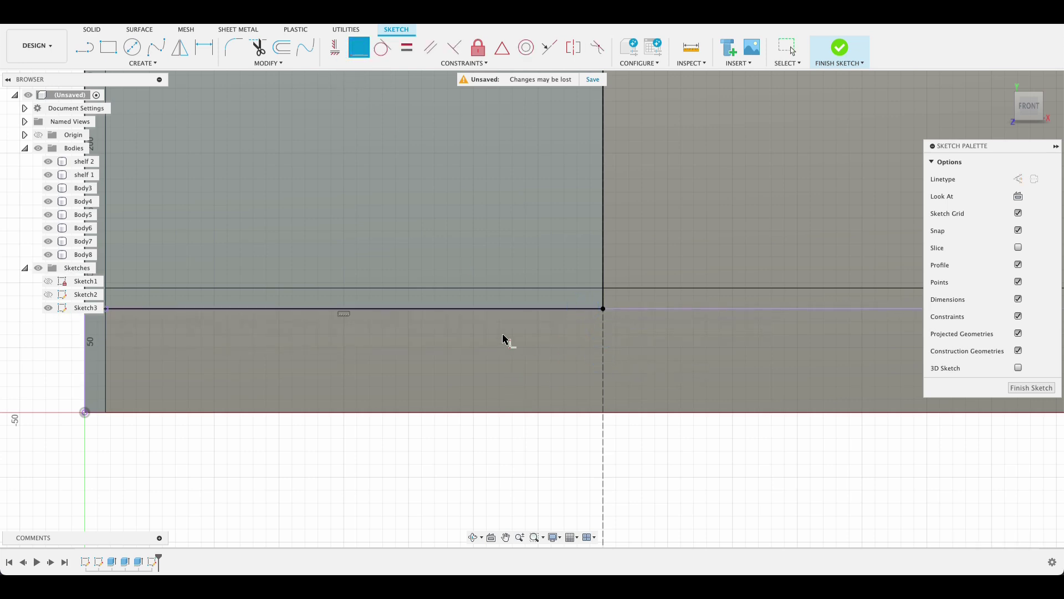
scroll(477, 285, "down", 9)
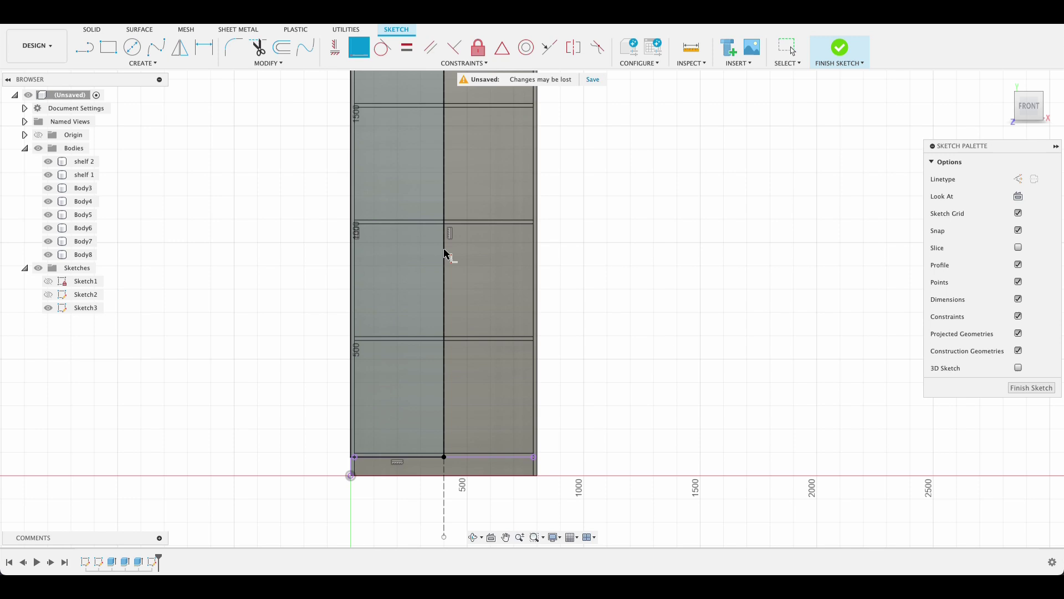
scroll(445, 255, "down", 4)
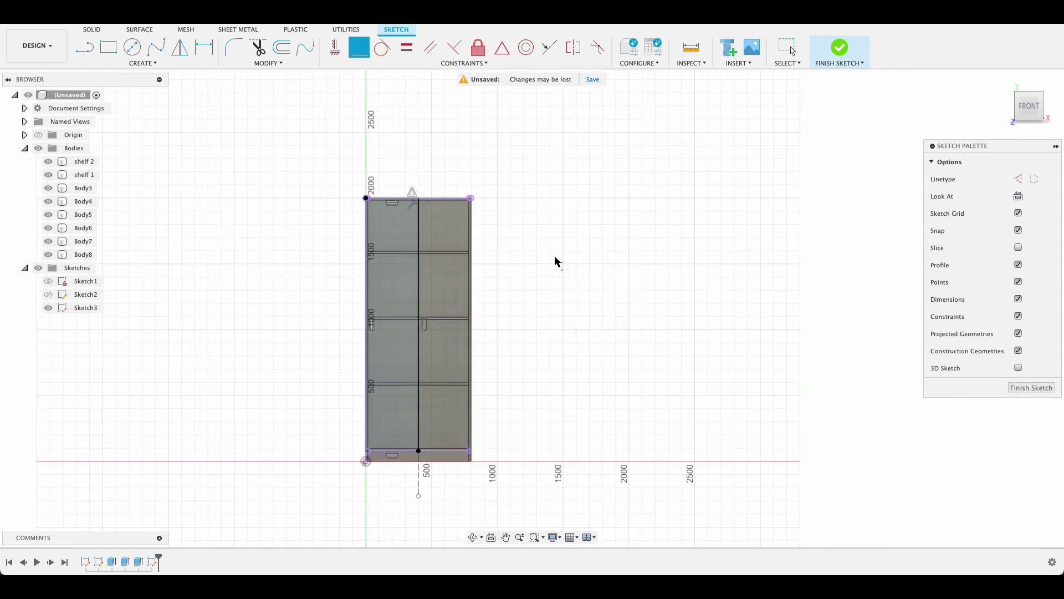
Draw a second door rectangle from the cabinet's upper right corner to the first rectangle's lower right corner, and finish the sketch
key("r")
scroll(471, 205, "up", 10)
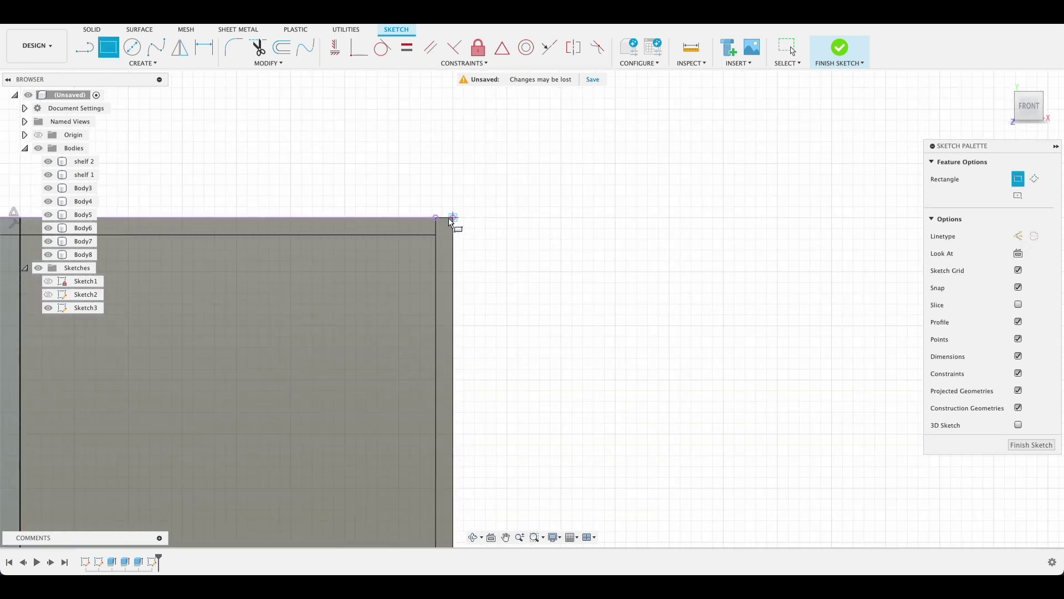
left_click(452, 217)
middle_click_drag(453, 218, 537, 261)
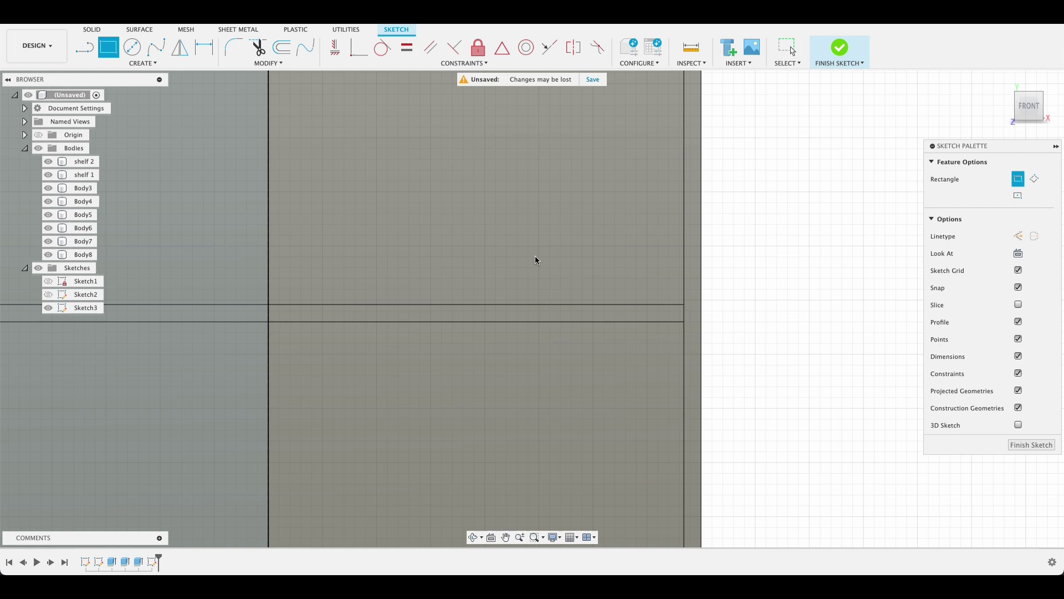
mouse_move(408, 524)
middle_mouse_down()
mouse_move(487, 155)
mouse_move(427, 447)
mouse_move(398, 218)
mouse_move(368, 534)
mouse_move(458, 125)
middle_mouse_up()
scroll(464, 350, "down", 2)
middle_click_drag(464, 350, 485, 386)
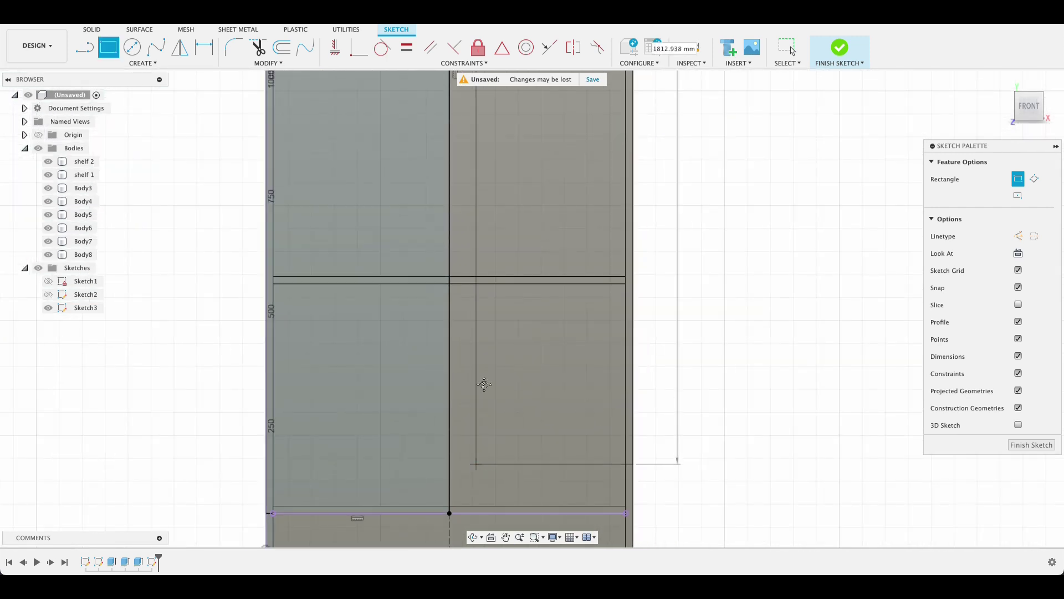
scroll(435, 269, "down", 3)
left_click(444, 278)
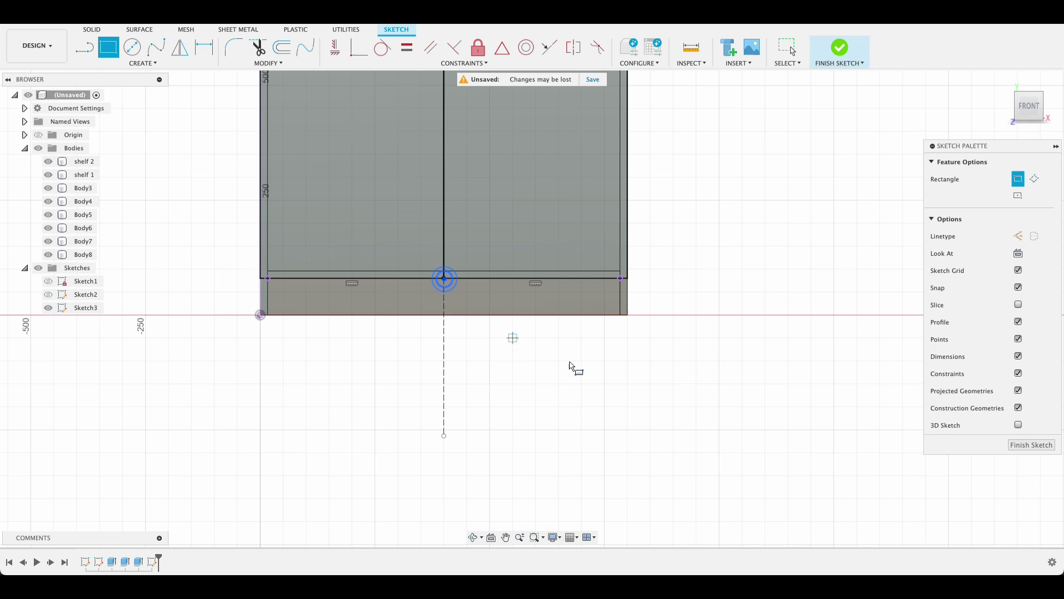
key("Escape")
scroll(692, 166, "down", 2)
middle_click_drag(692, 167, 694, 357)
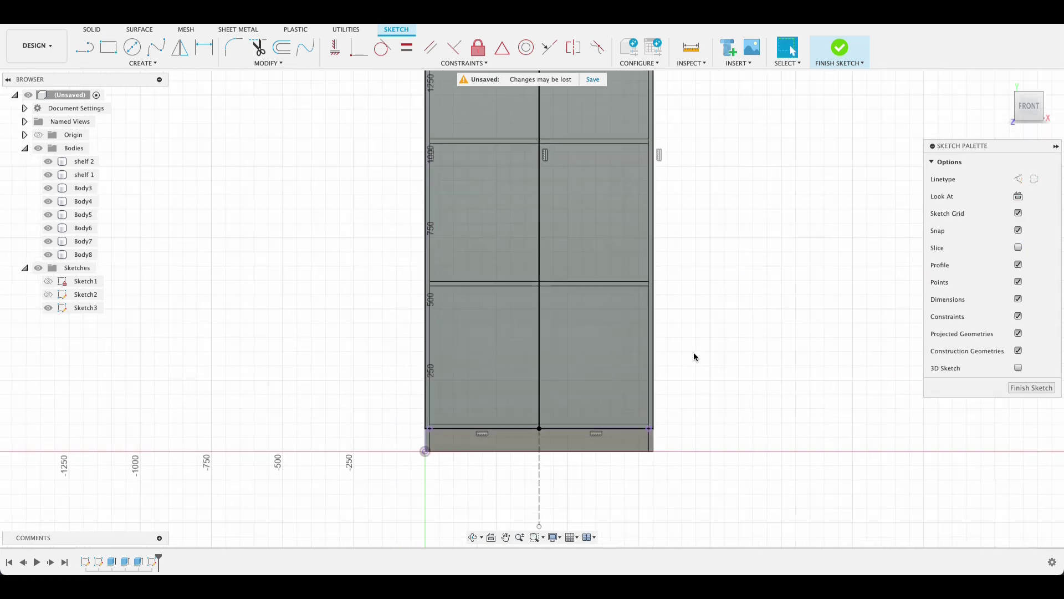
scroll(750, 181, "down", 3)
middle_click_drag(750, 181, 691, 249)
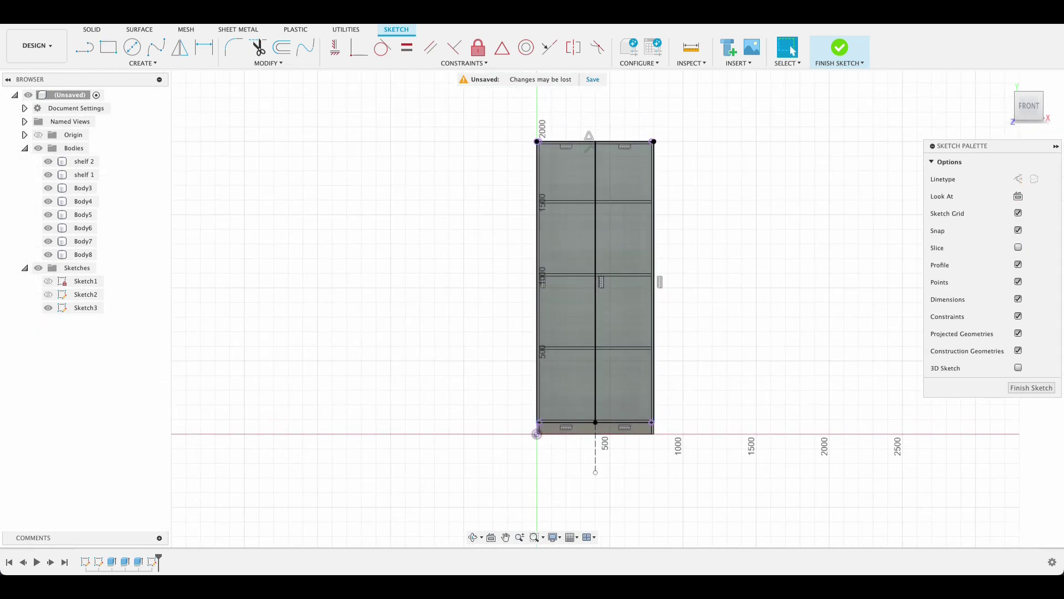
left_click(1024, 387)
Try extruding both door profiles together by 16 mm as a new body, and undo the extrusion
left_click(109, 48)
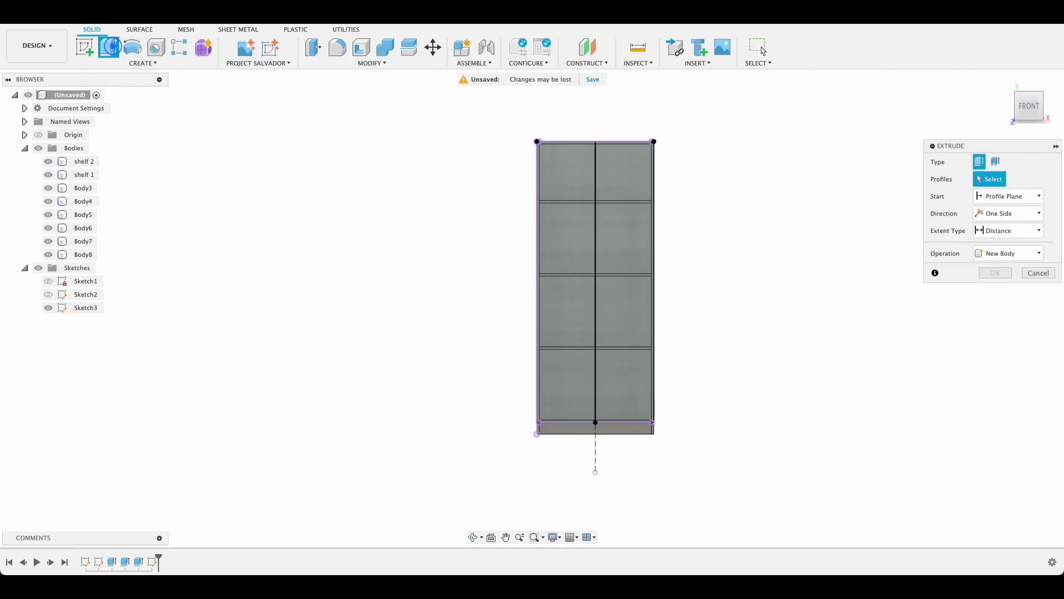
left_click(551, 227)
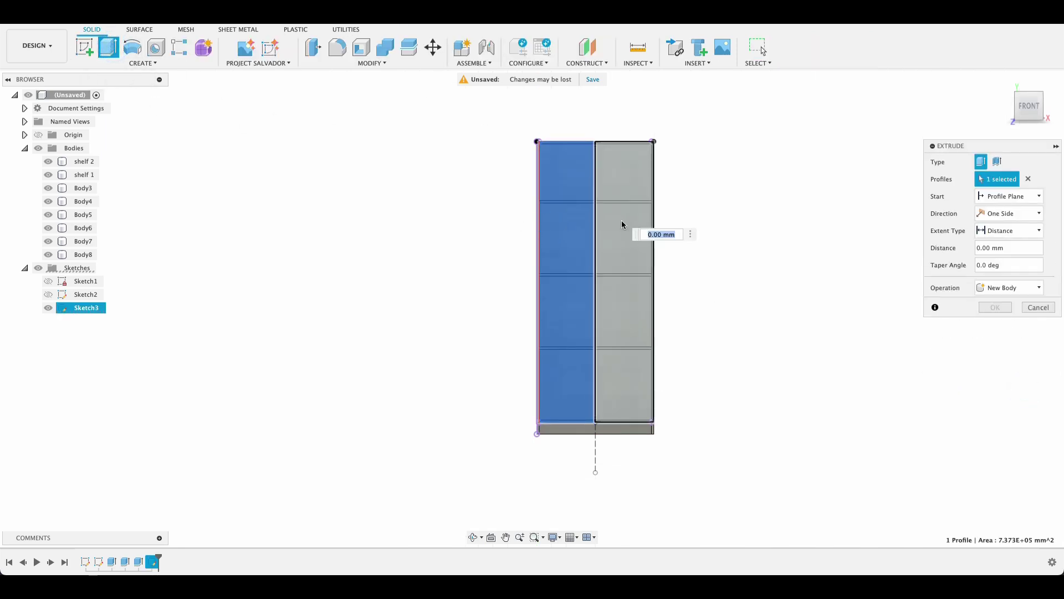
left_click(622, 216)
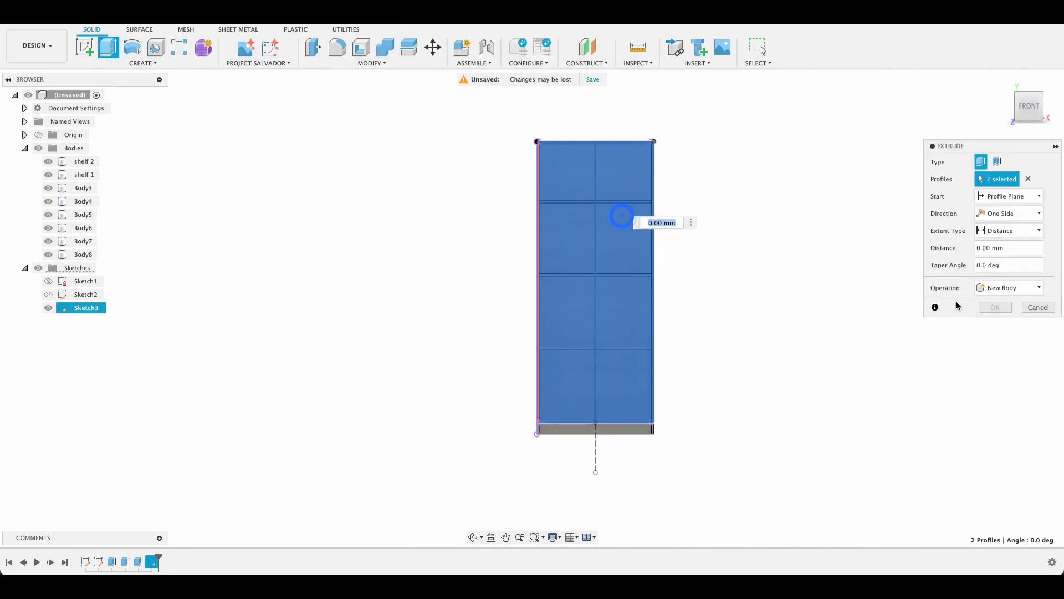
left_click(1000, 289)
left_click(988, 339)
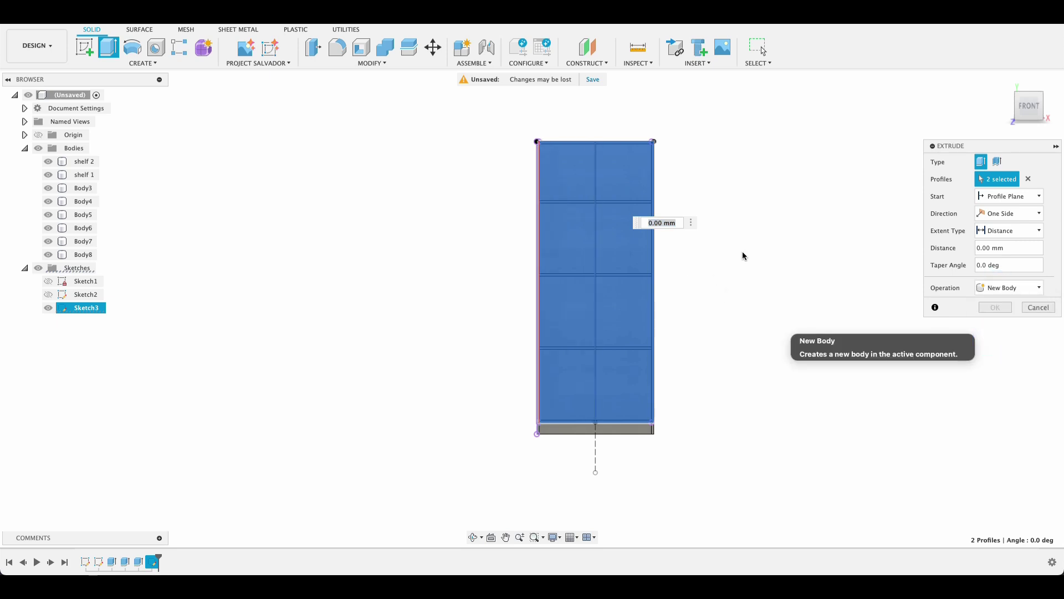
middle_click_drag(743, 255, 657, 245, "shift")
type("1")
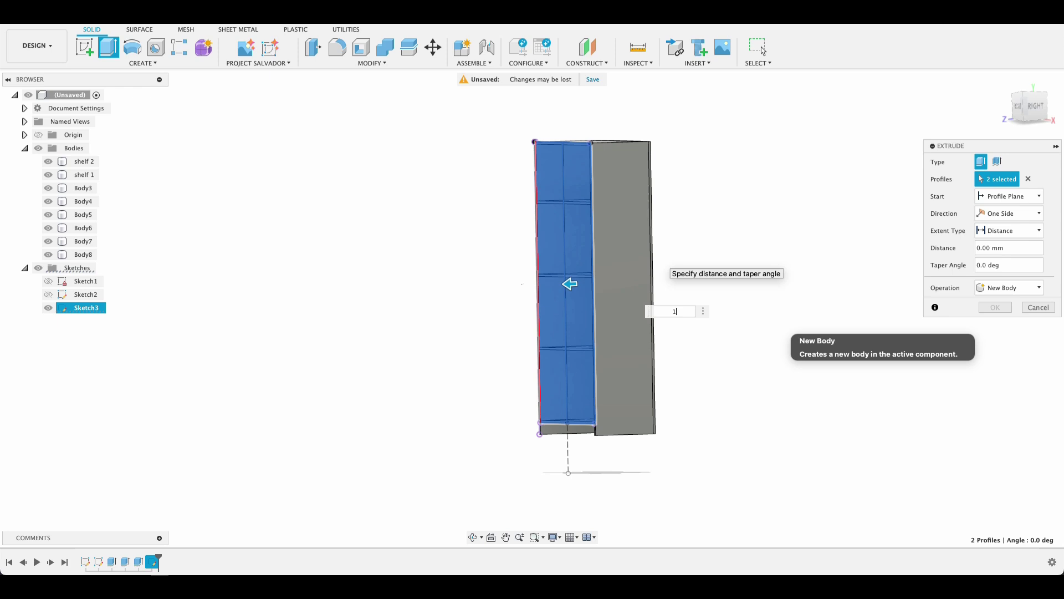
type("6")
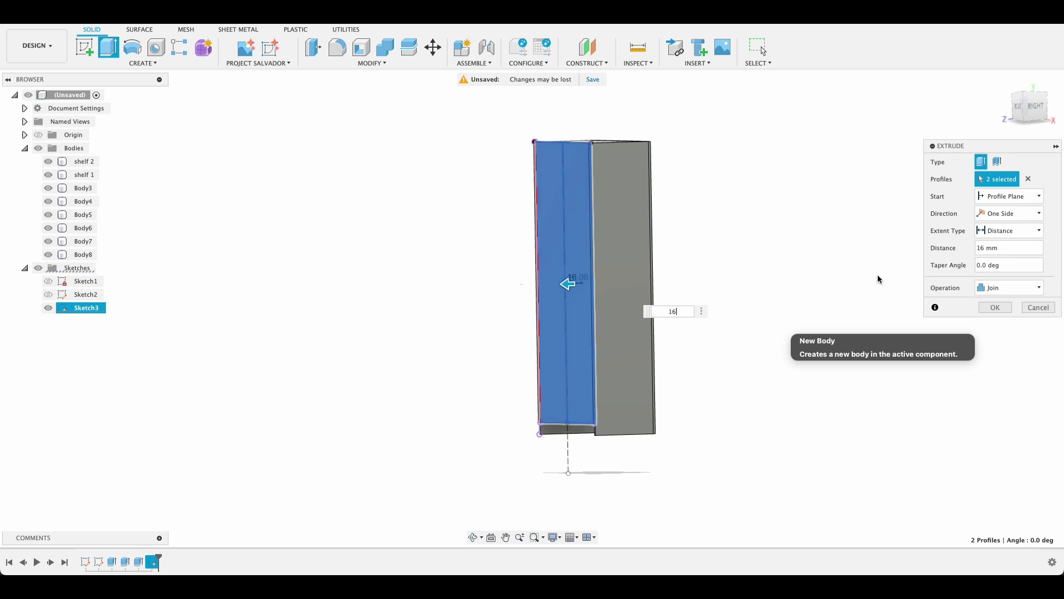
left_click(1009, 288)
left_click(995, 338)
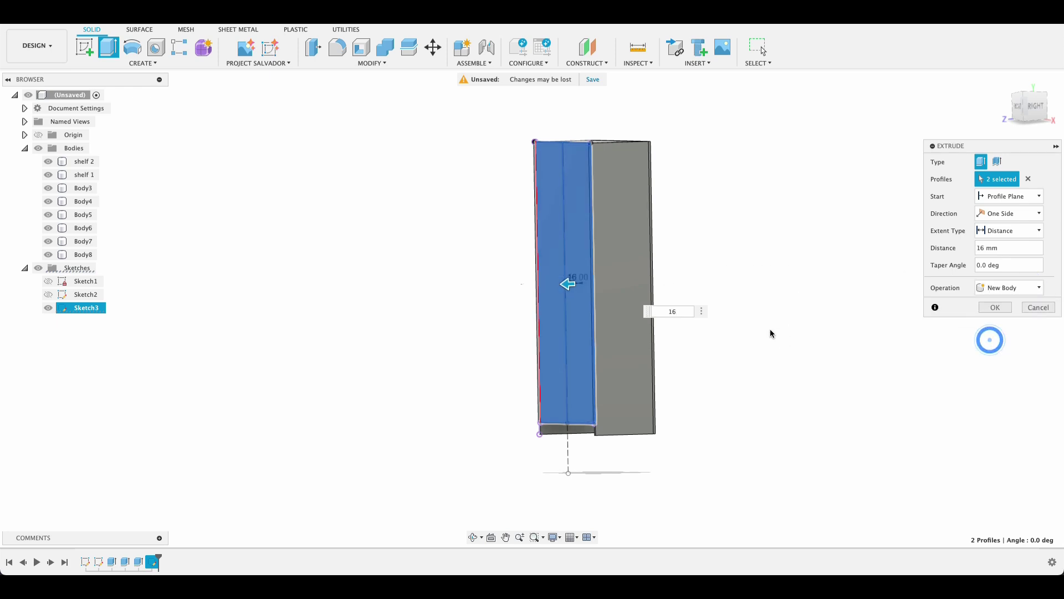
middle_click_drag(709, 277, 770, 272, "shift")
left_click(994, 307)
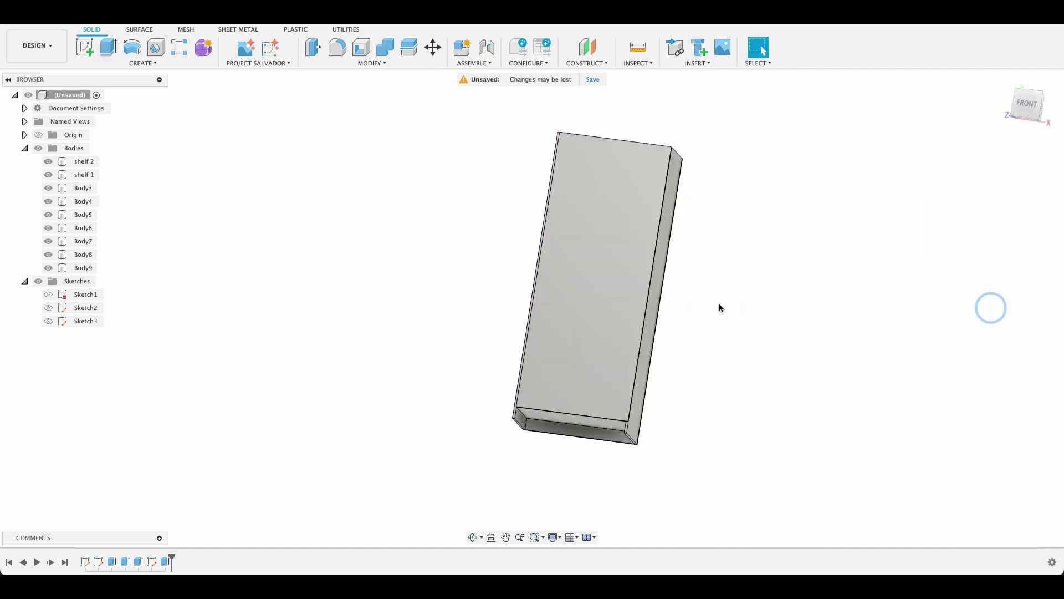
key("ctrl+z")
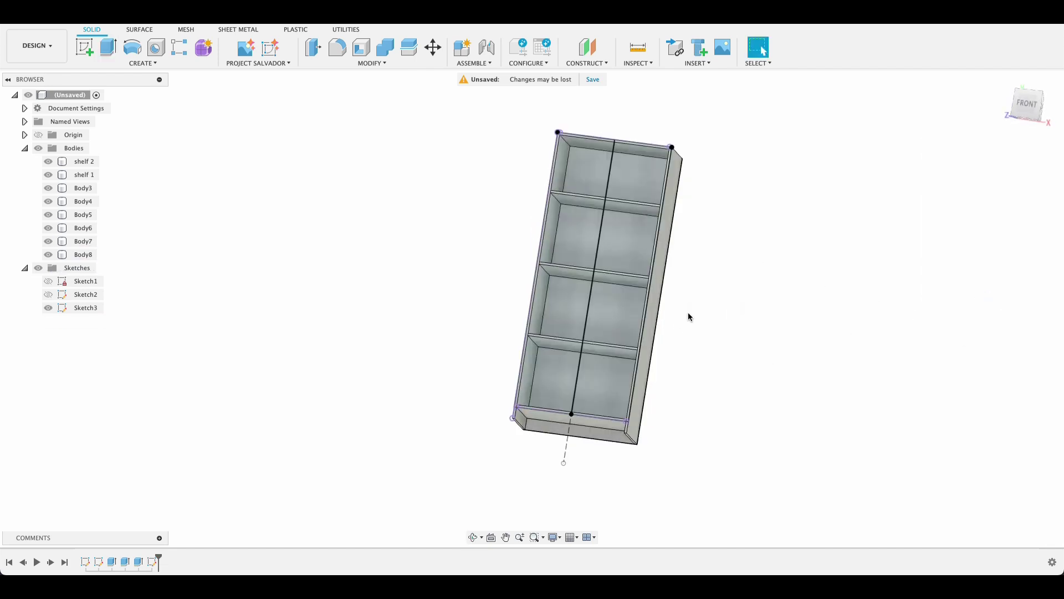
Extrude only the left door profile 16 mm outward from the cabinet front as a new body
left_click(107, 47)
left_click(582, 175)
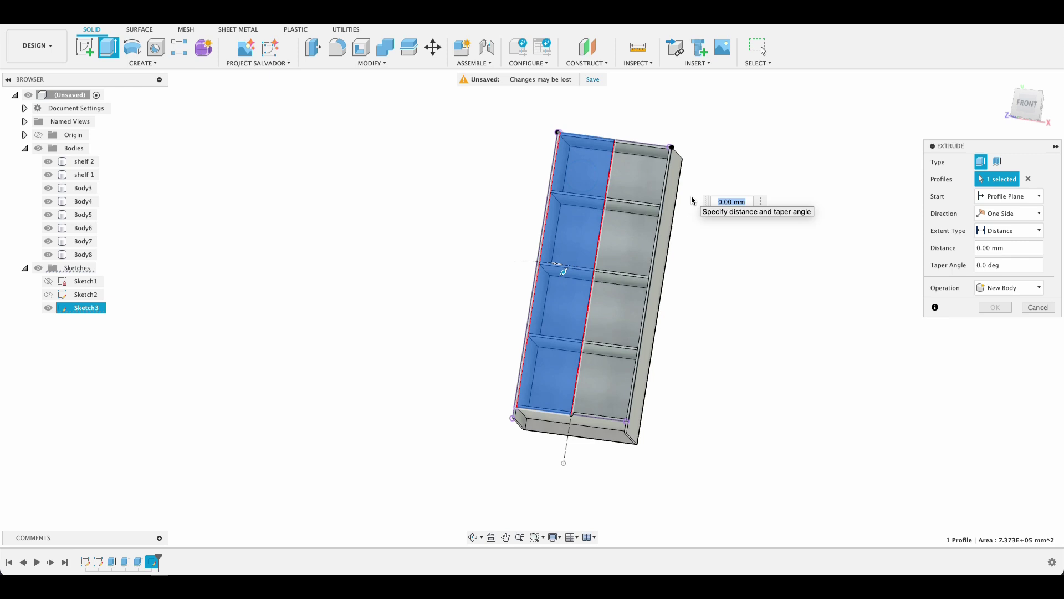
type("16")
middle_click_drag(800, 286, 739, 276, "shift")
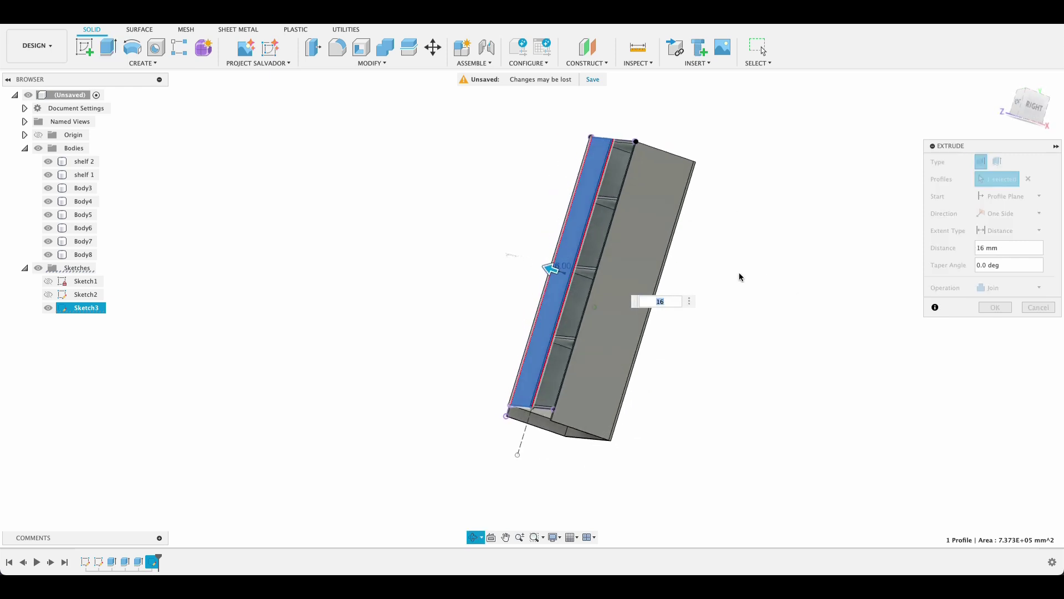
left_click(998, 287)
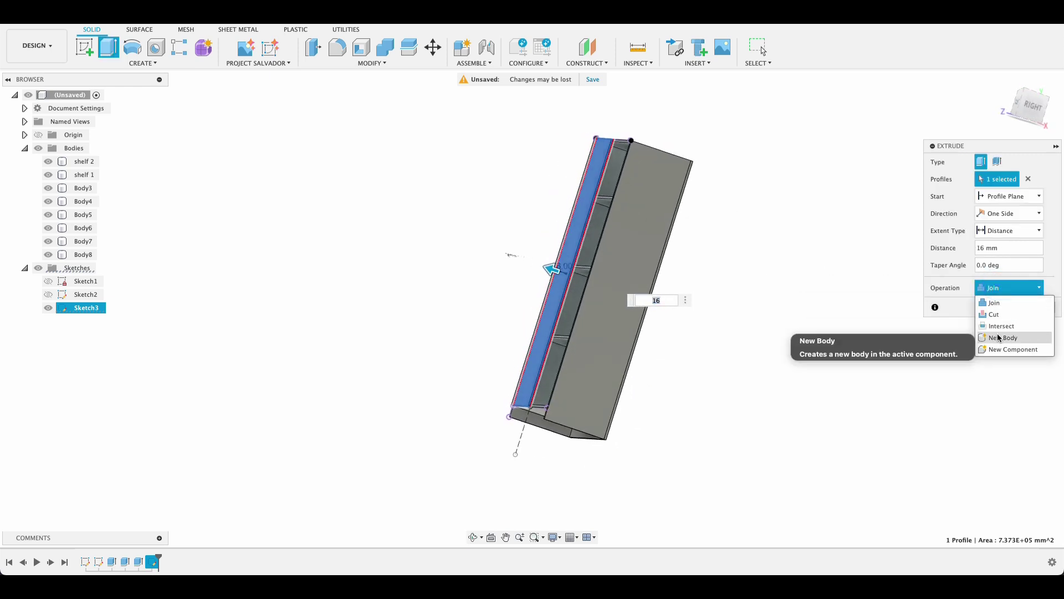
left_click(1001, 337)
left_click(989, 307)
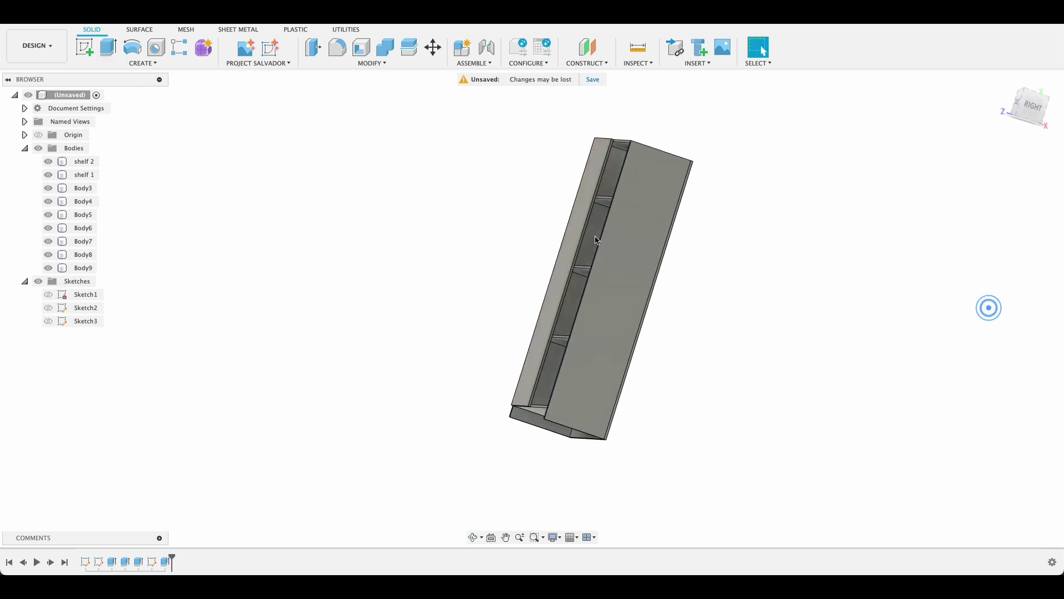
Show the door sketch again and extrude the right door profile 16 mm outward as a separate new body
left_click(109, 47)
middle_click_drag(347, 207, 262, 269, "shift")
left_click(48, 321)
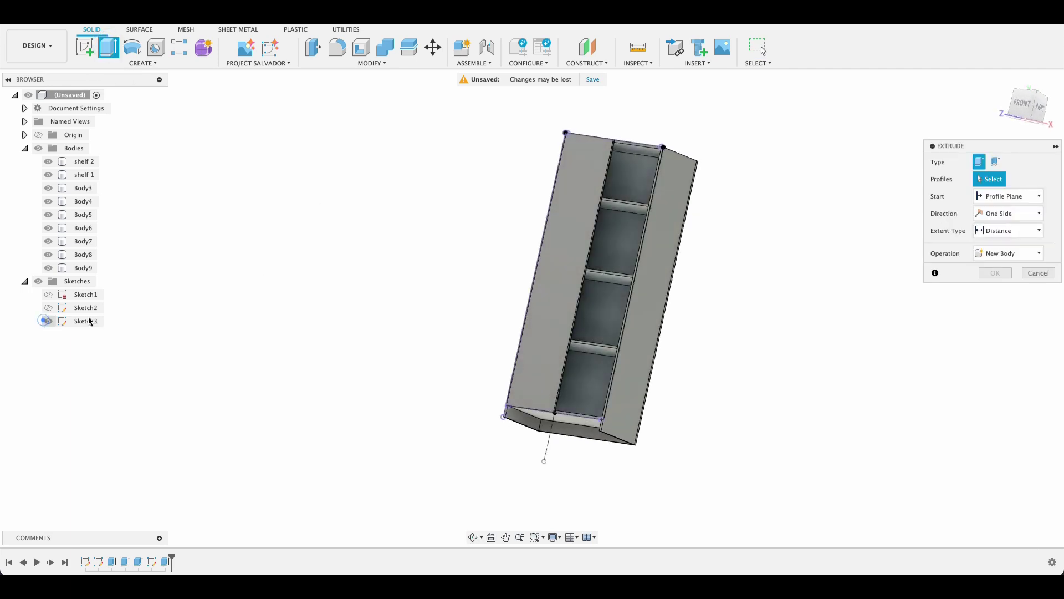
left_click(61, 321)
type("1")
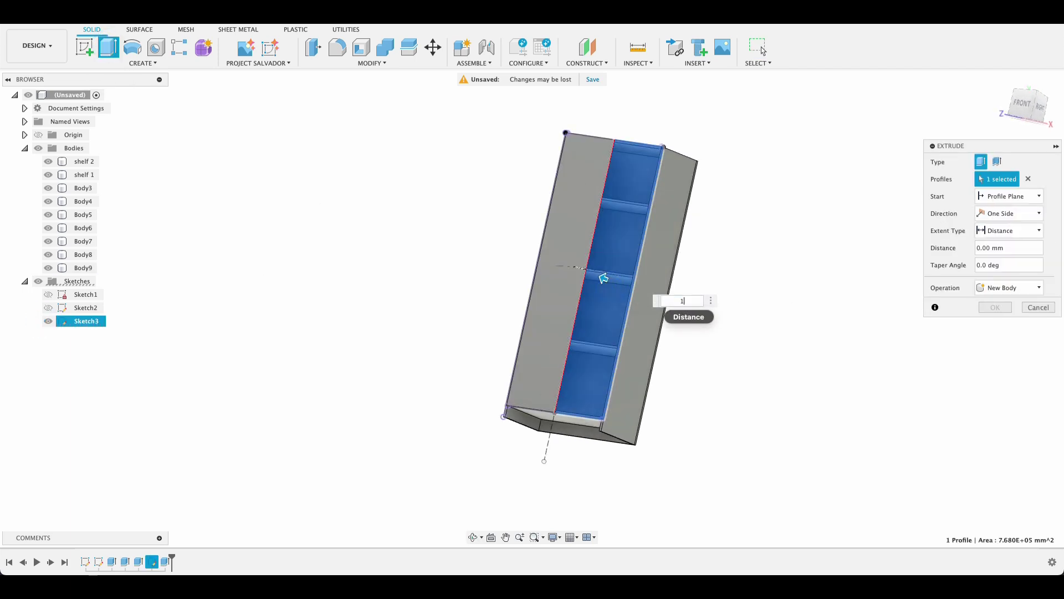
type("6")
left_click(1002, 289)
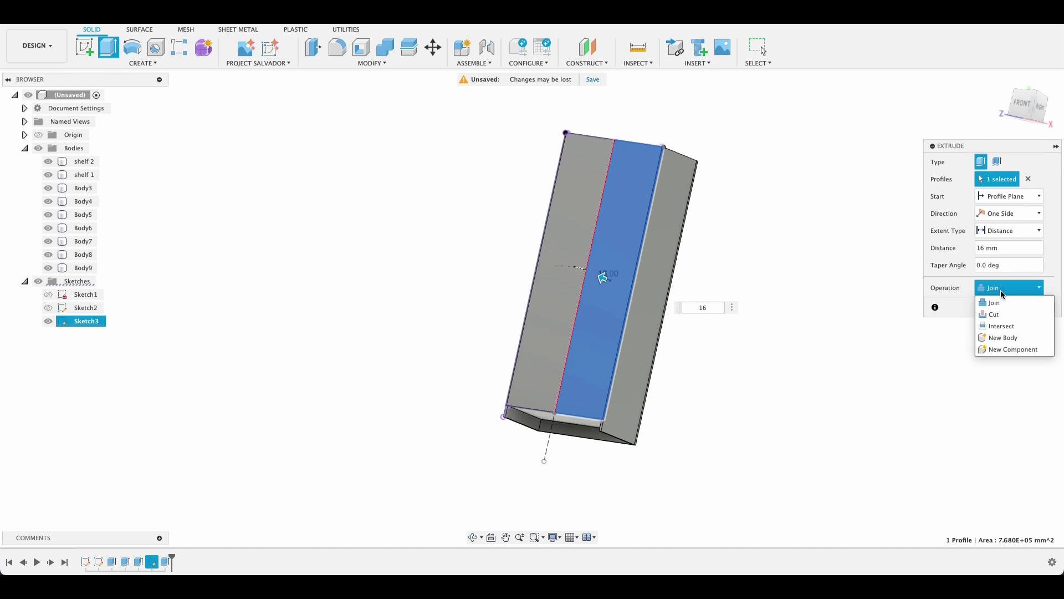
left_click(1006, 337)
left_click(999, 307)
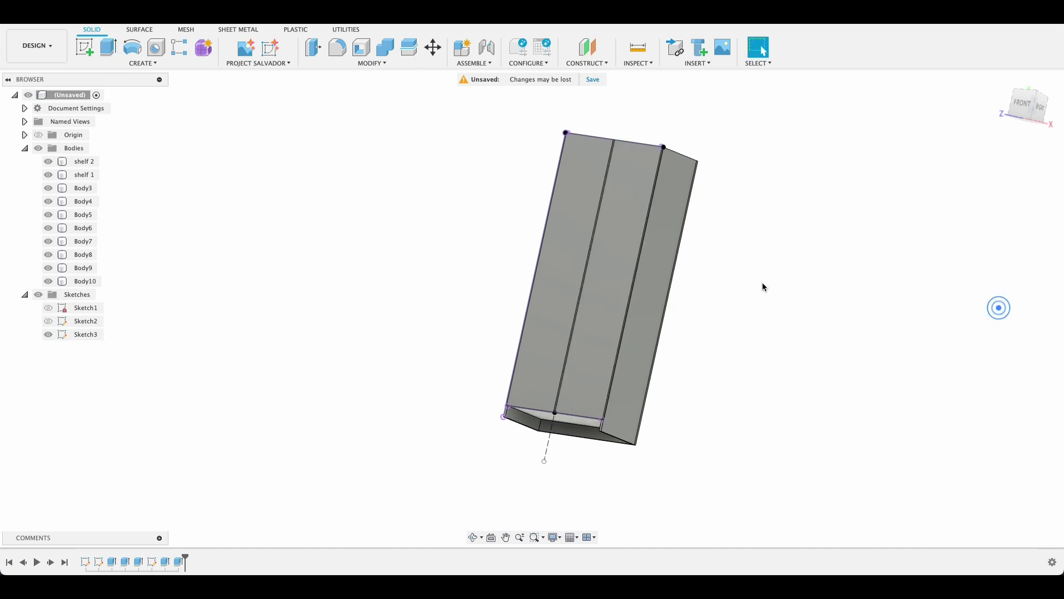
middle_click_drag(763, 282, 845, 264, "shift")
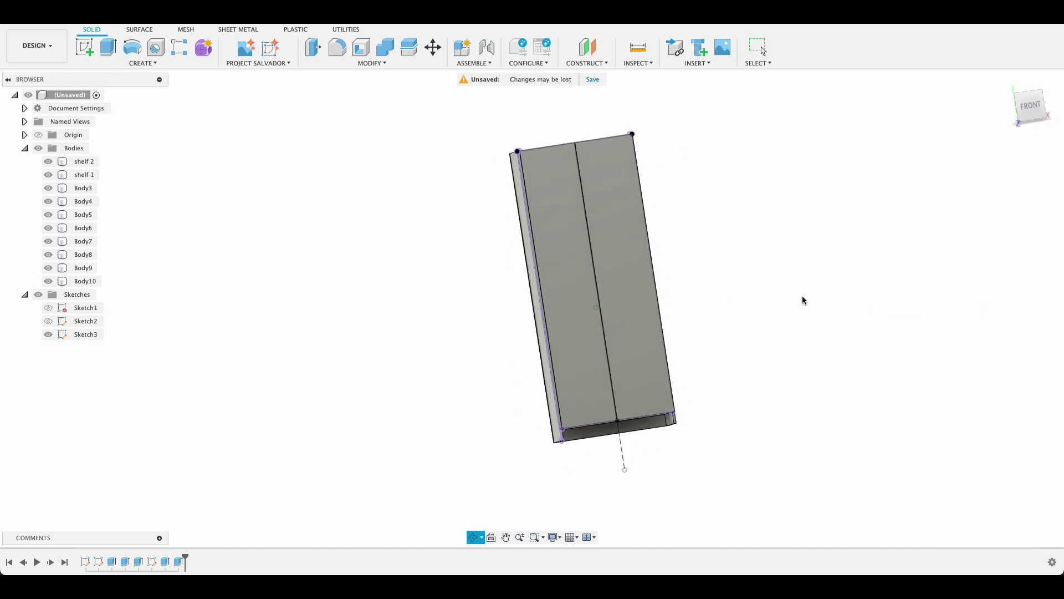
Start a sketch on the left door's front face and draw a 40 mm diameter circle near its inner edge
left_click(84, 47)
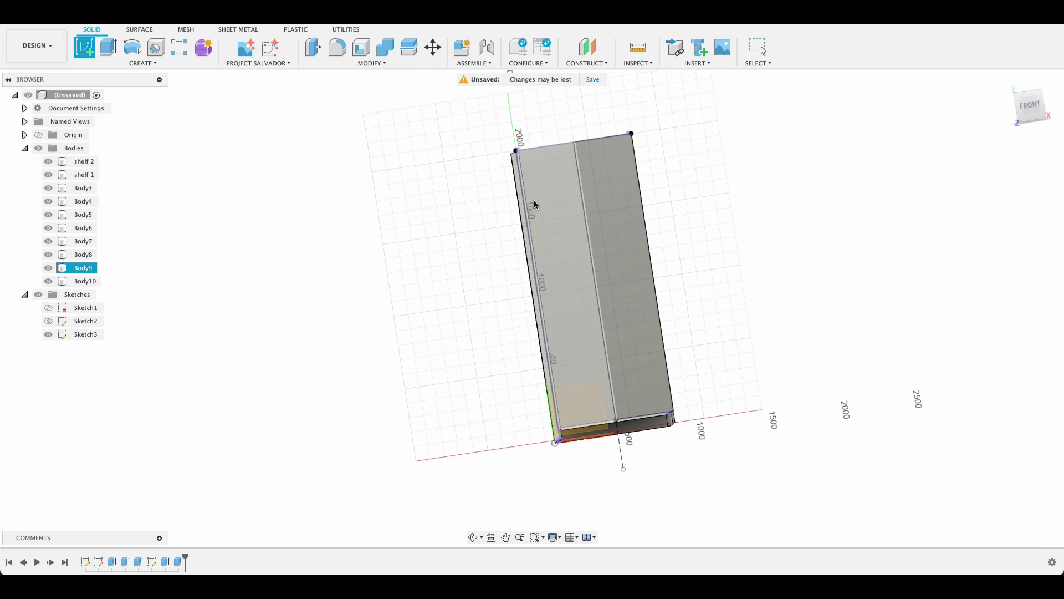
left_click(546, 252)
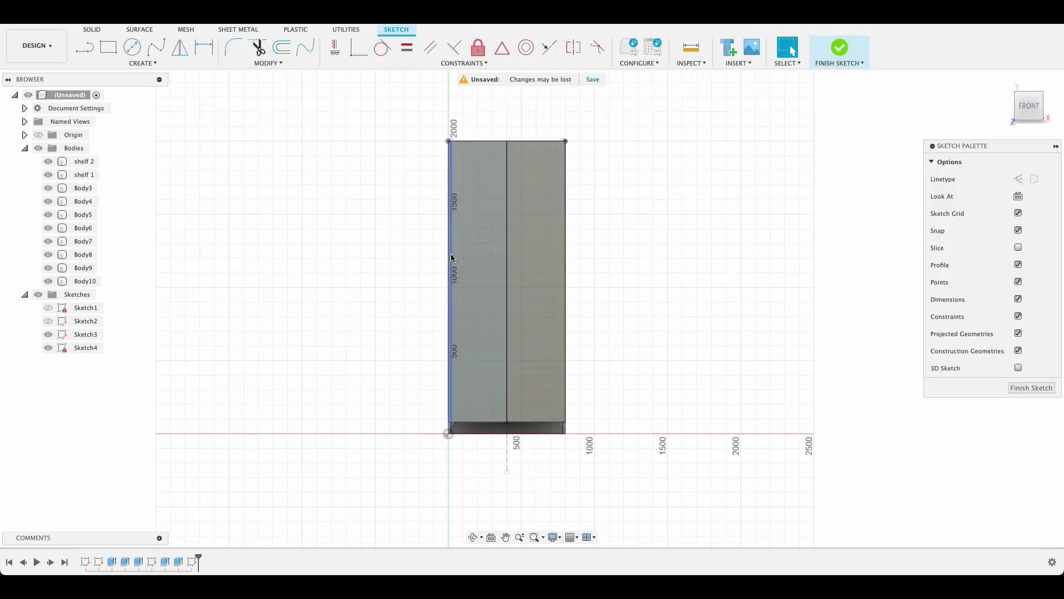
scroll(451, 254, "up", 5)
middle_click_drag(569, 270, 511, 288)
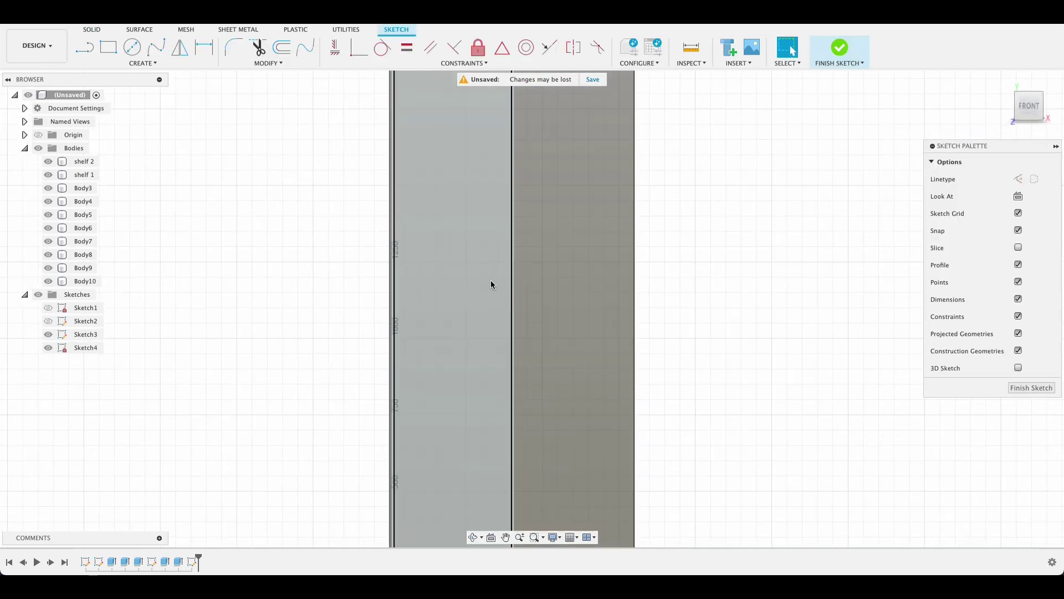
key("c")
left_click(490, 289)
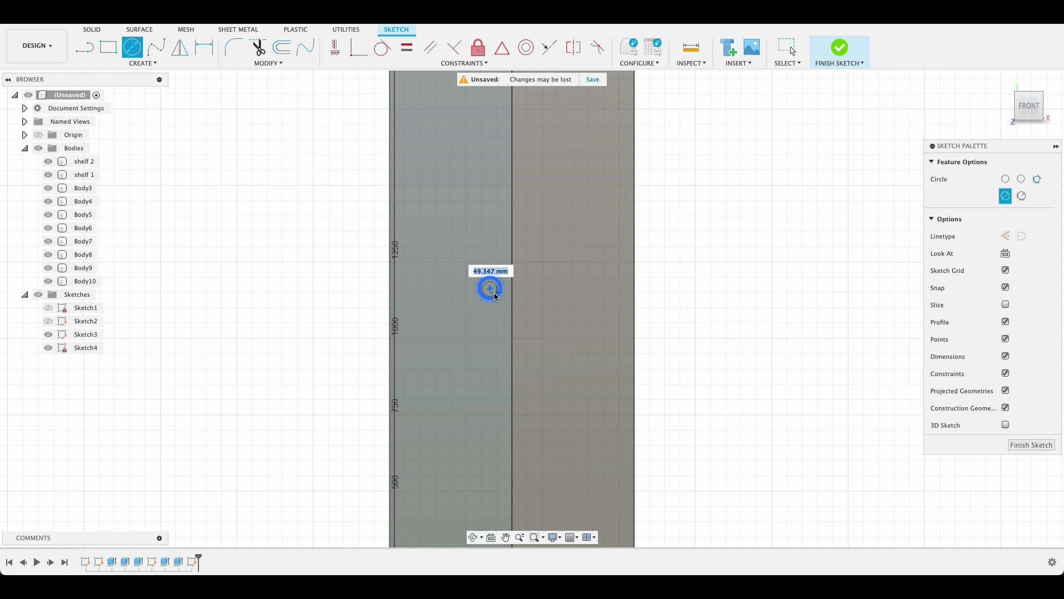
type("40")
key("Return")
key("Escape")
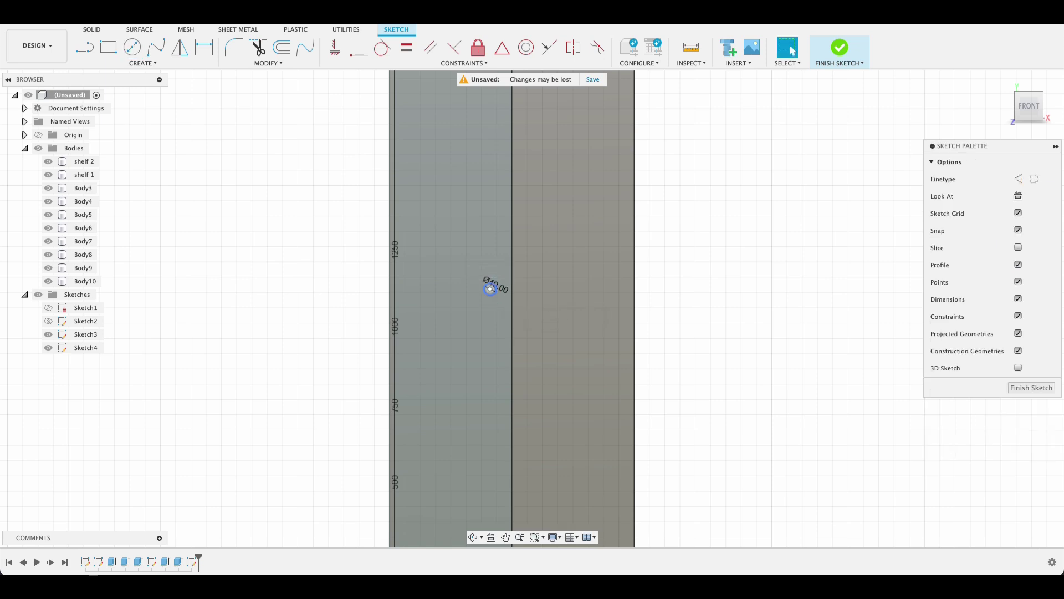
Draw a second 40 mm diameter circle on the right door, near the seam between the doors
scroll(545, 295, "up", 5)
key("c")
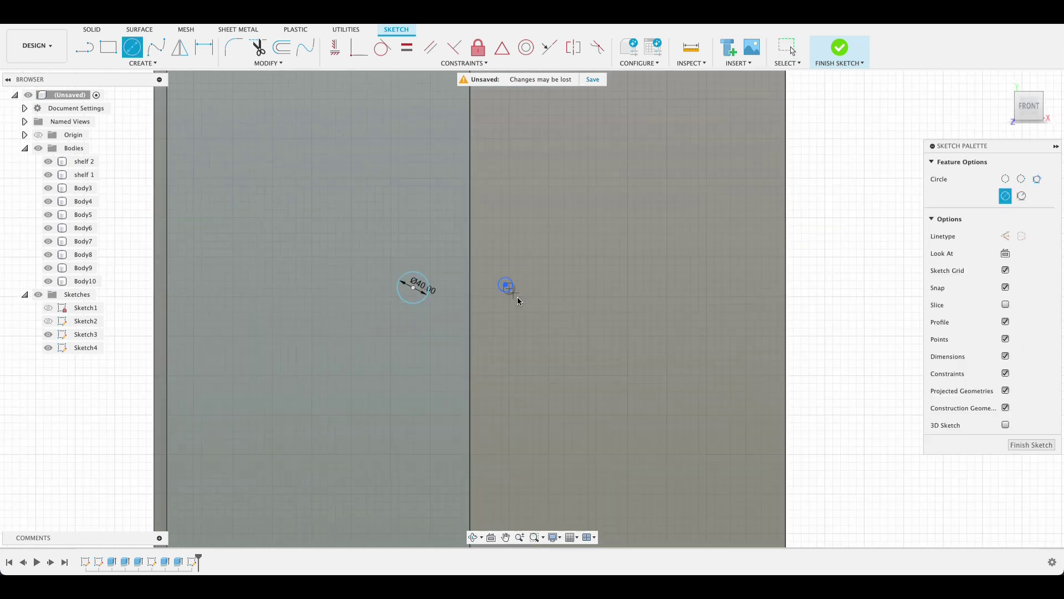
type("40")
key("Return")
key("Escape")
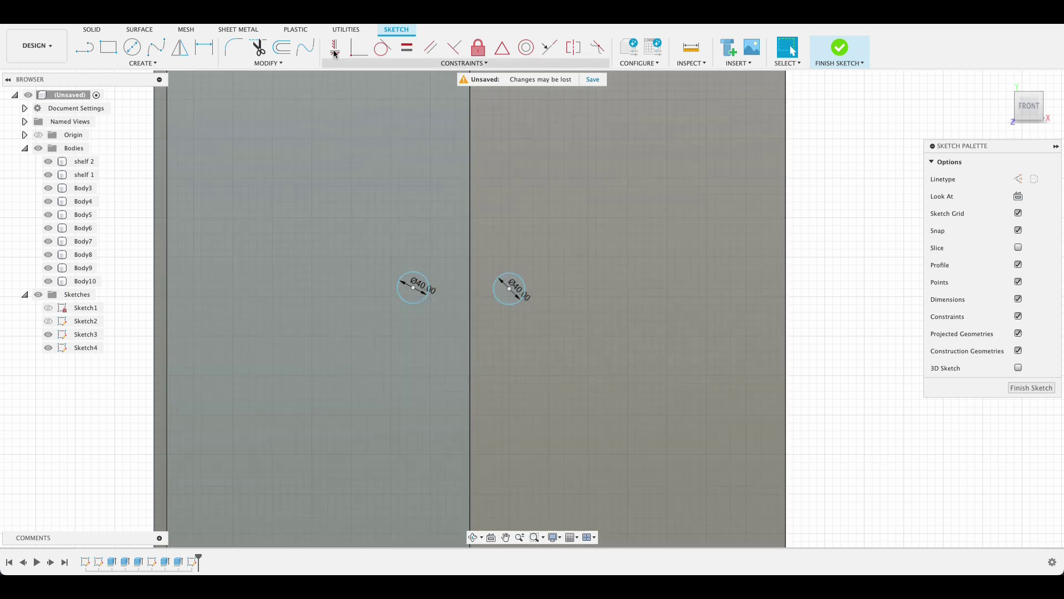
Align the centres of the two circles with a Horizontal/Vertical constraint
left_click(334, 48)
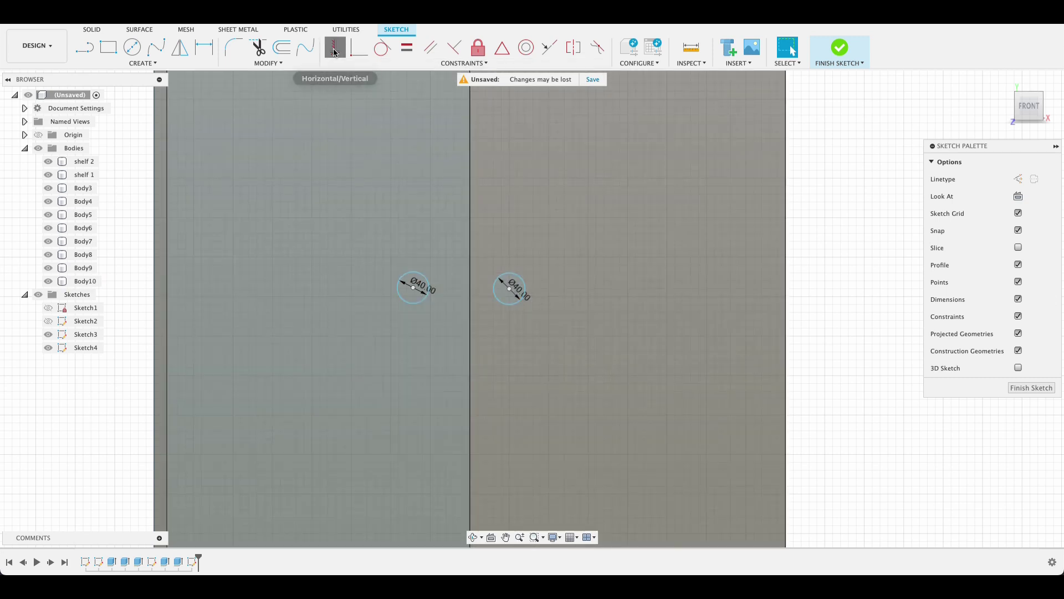
left_click(413, 288)
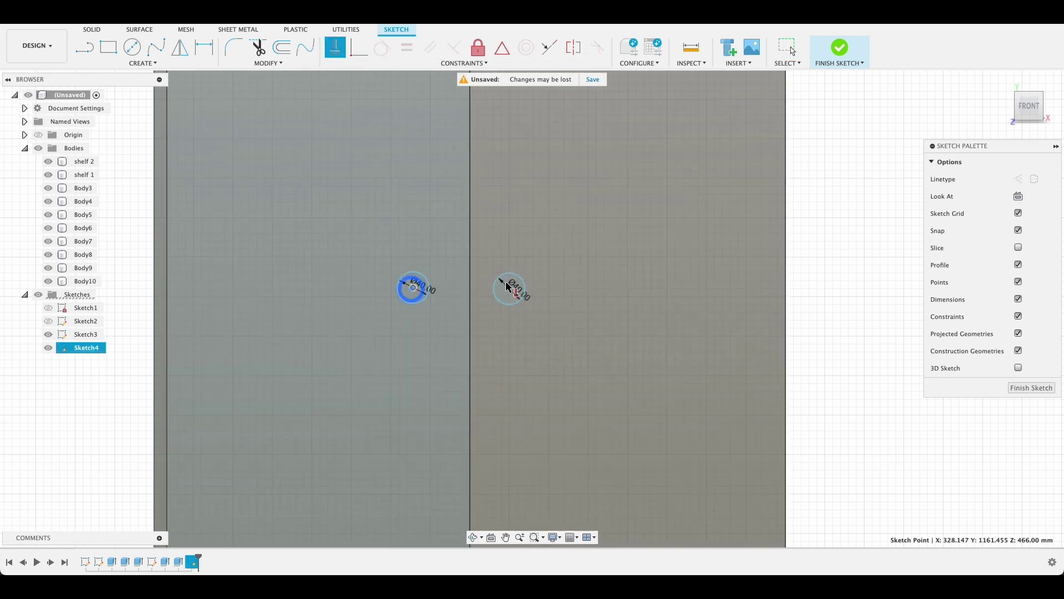
left_click(510, 289)
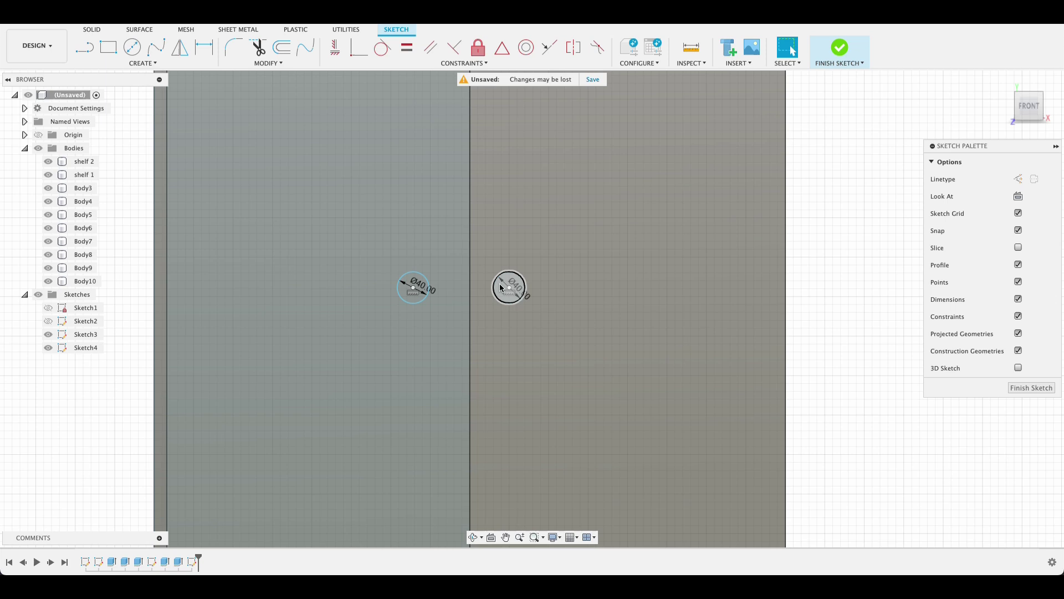
Dimension the left circle's centre 70 mm from the seam between the doors
key("d")
left_click(417, 288)
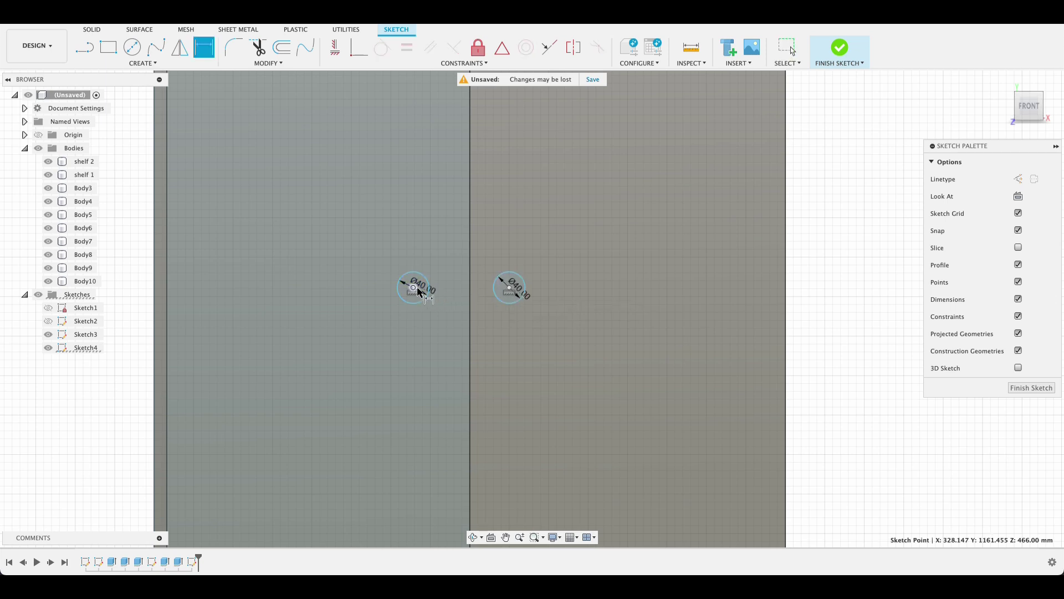
left_click(470, 294)
left_click(443, 228)
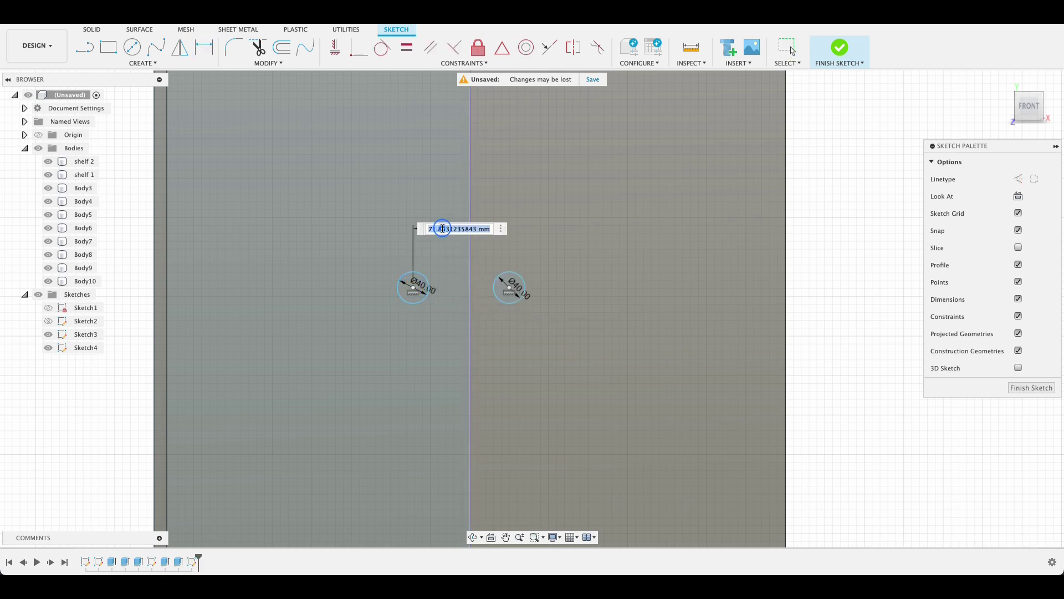
type("70")
key("Return")
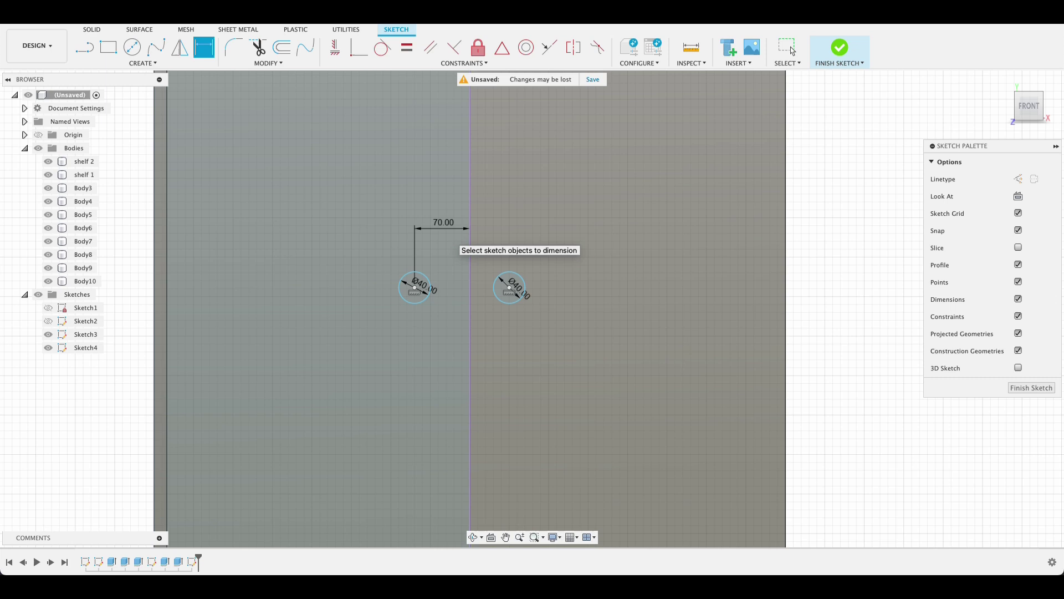
Dimension the right circle's centre from the door seam, linking its value to the left circle's distance d26
left_click(510, 287)
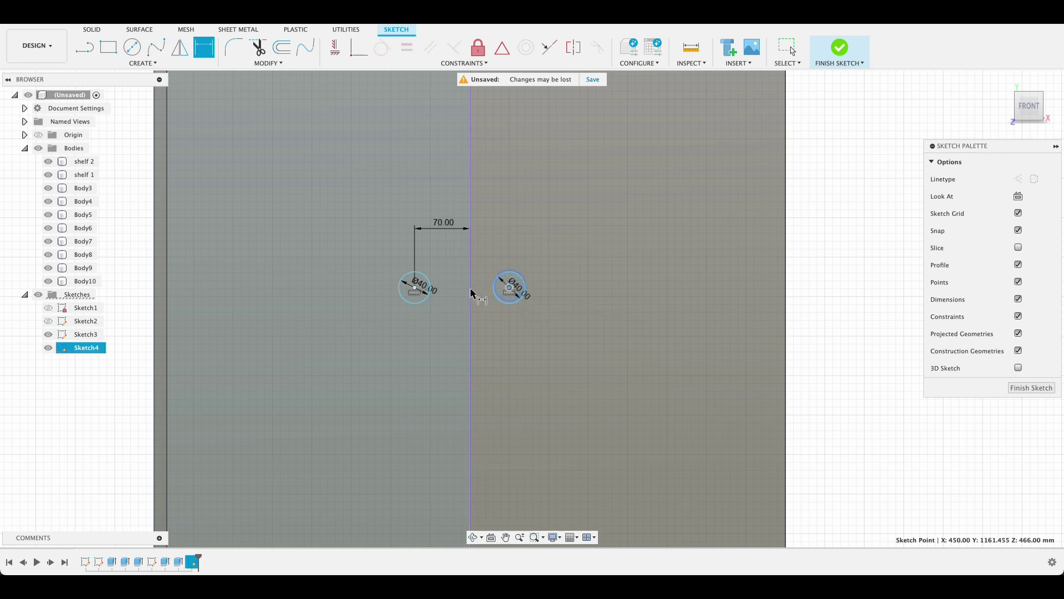
left_click(471, 292)
left_click(490, 226)
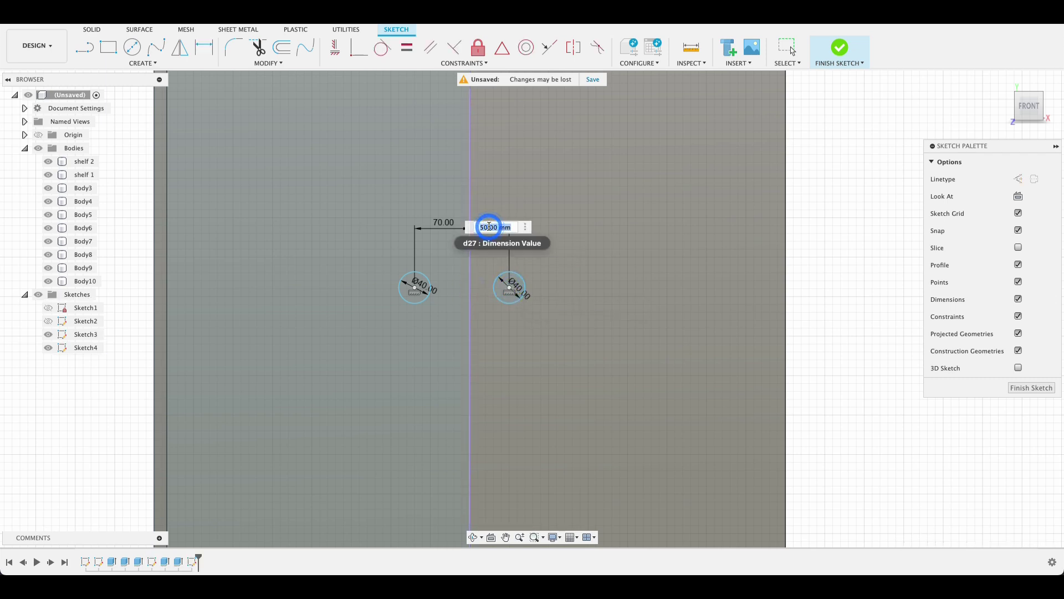
left_click(441, 224)
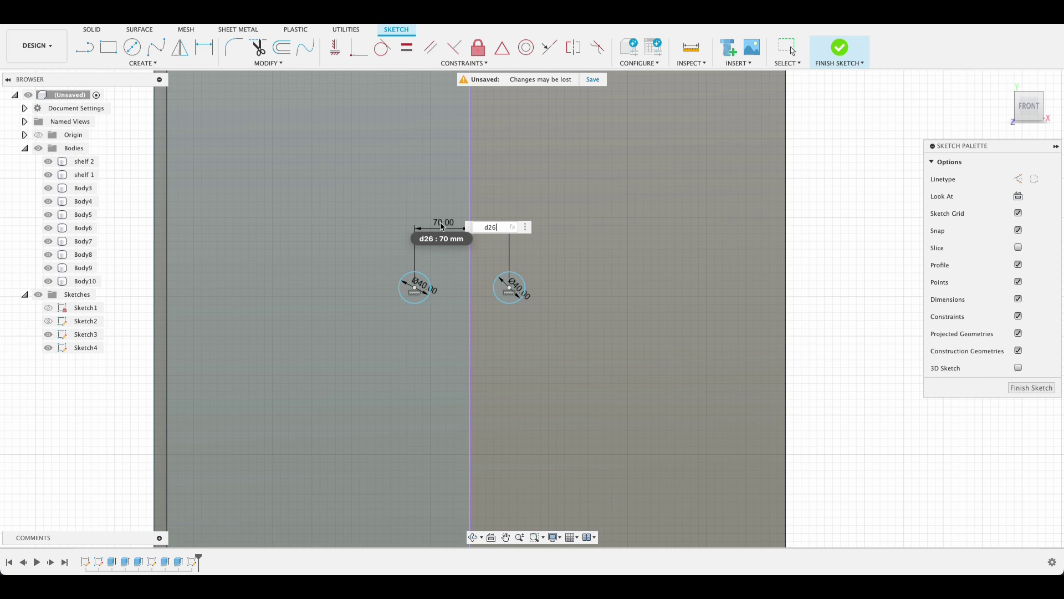
key("Return")
Set the left circle's distance from the door seam to 80 mm and finish the sketch
double_click(442, 220)
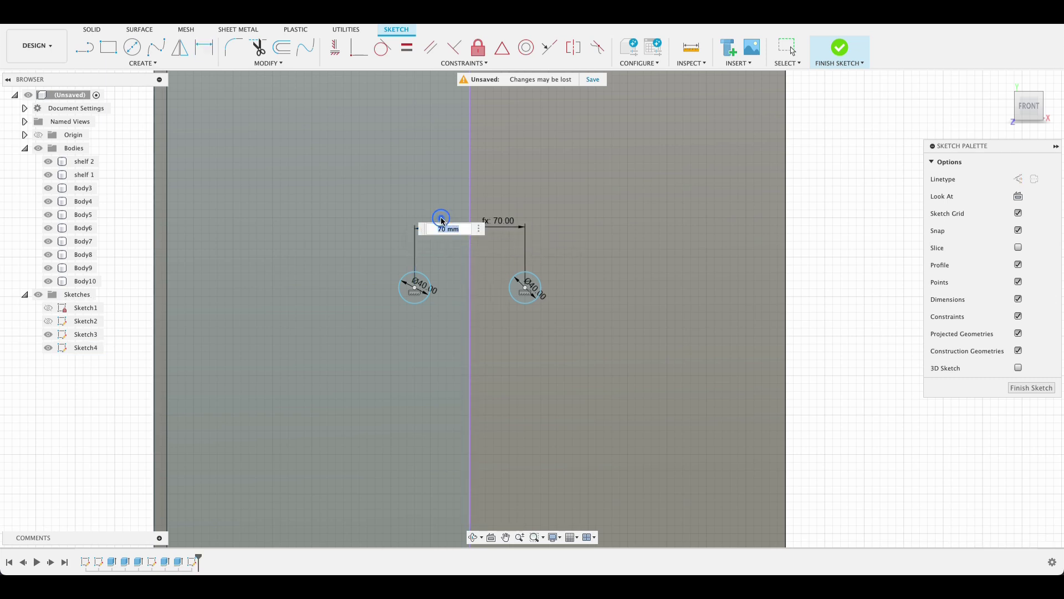
type("80")
key("Return")
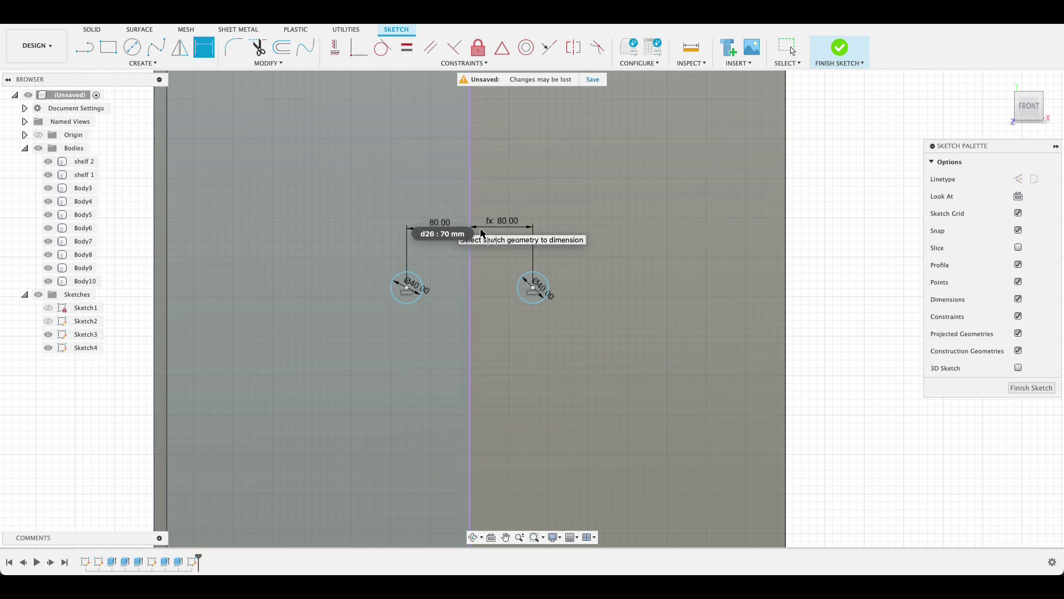
scroll(546, 355, "down", 5)
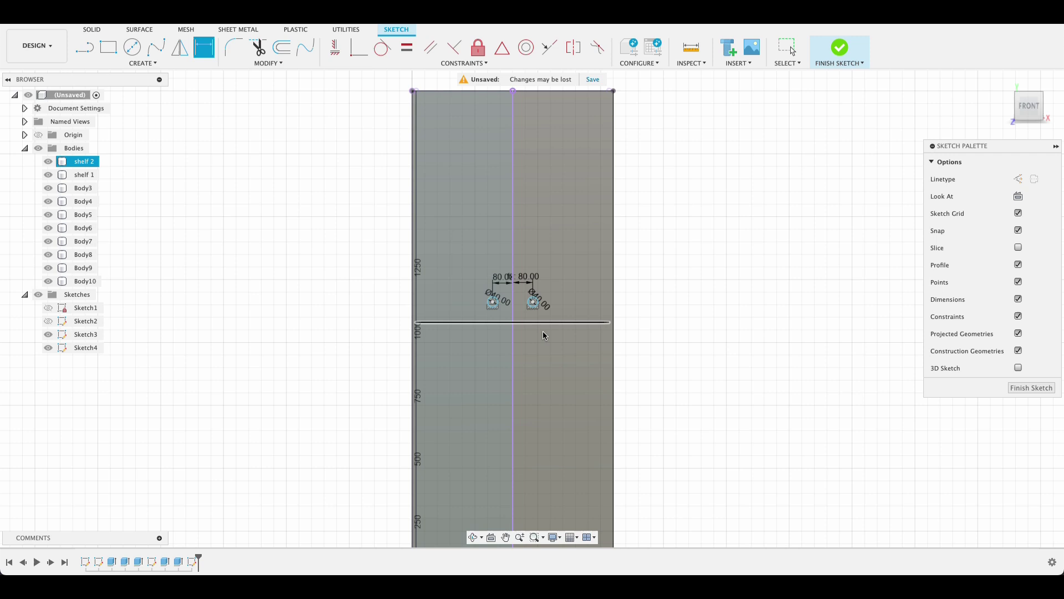
scroll(543, 336, "down", 5)
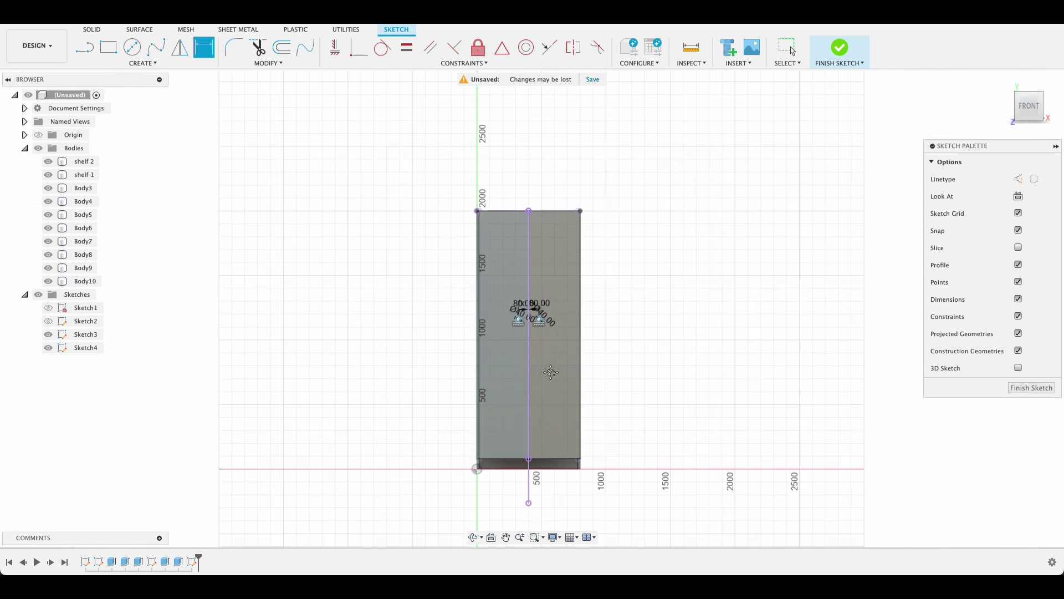
left_click(1016, 388)
Extrude both circles 40 mm outward from the doors as new bodies to form the knobs
left_click(110, 49)
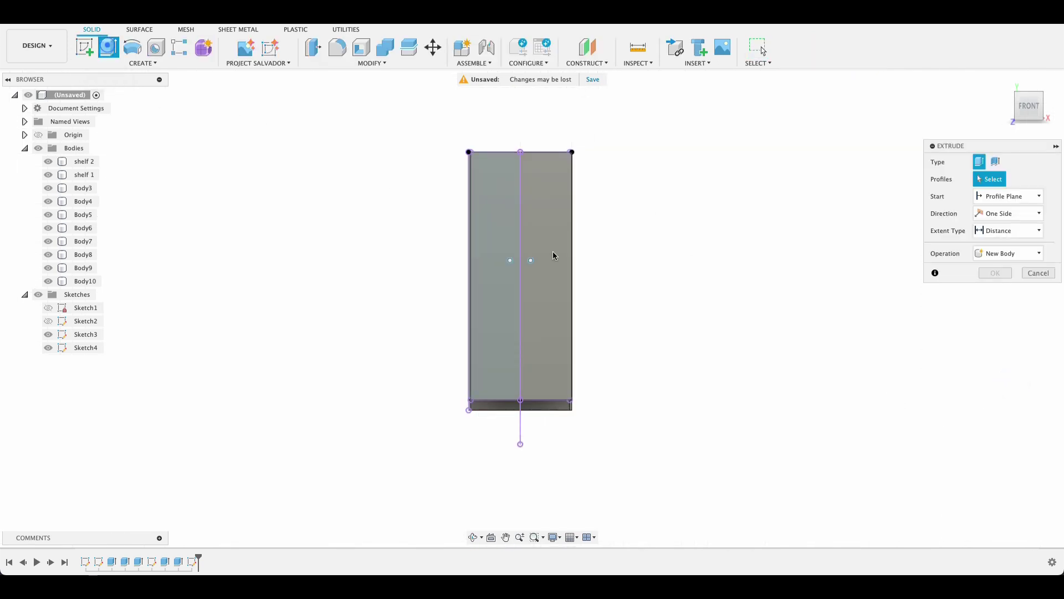
scroll(555, 261, "up", 5)
left_click(444, 244)
left_click(386, 244)
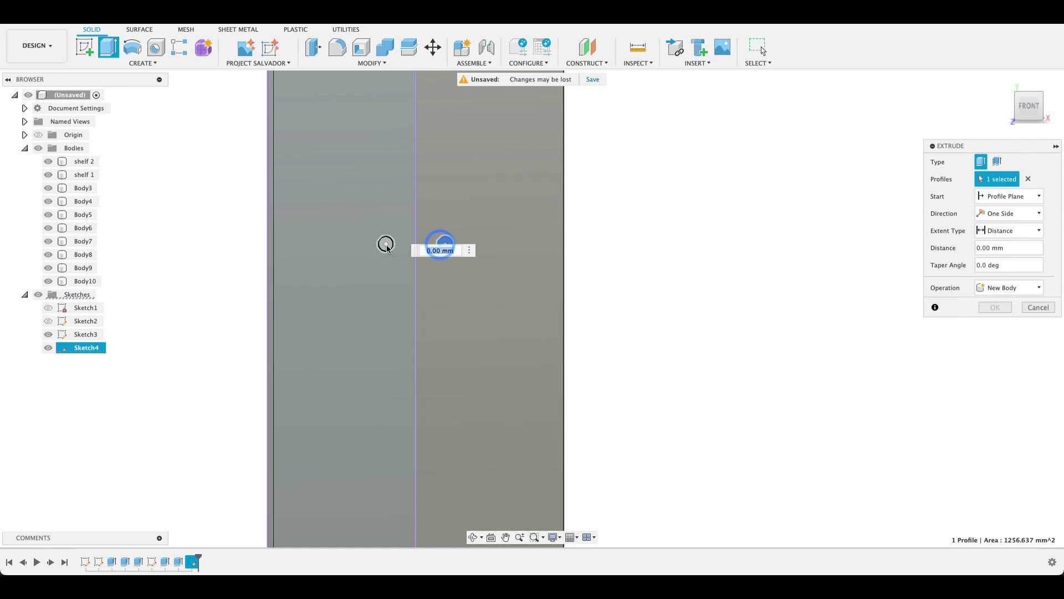
middle_click_drag(656, 254, 582, 247, "shift")
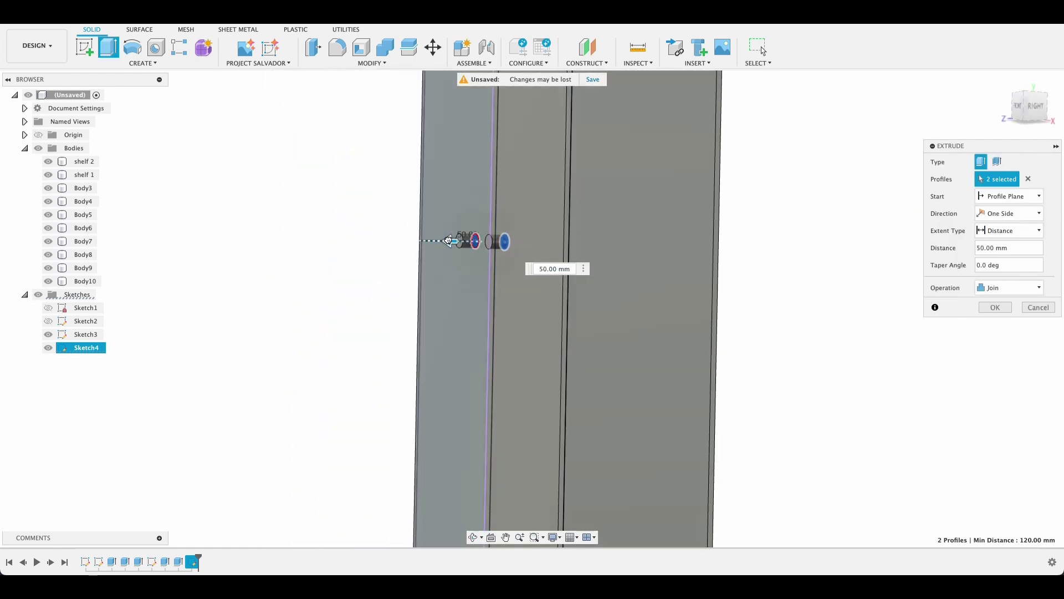
left_click(544, 270)
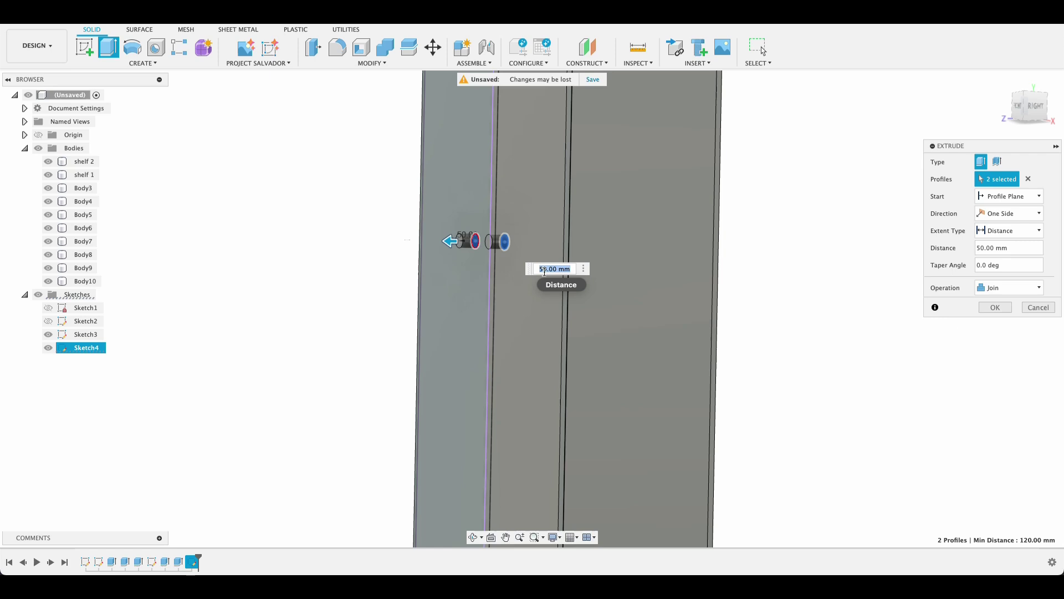
key("BackSpace")
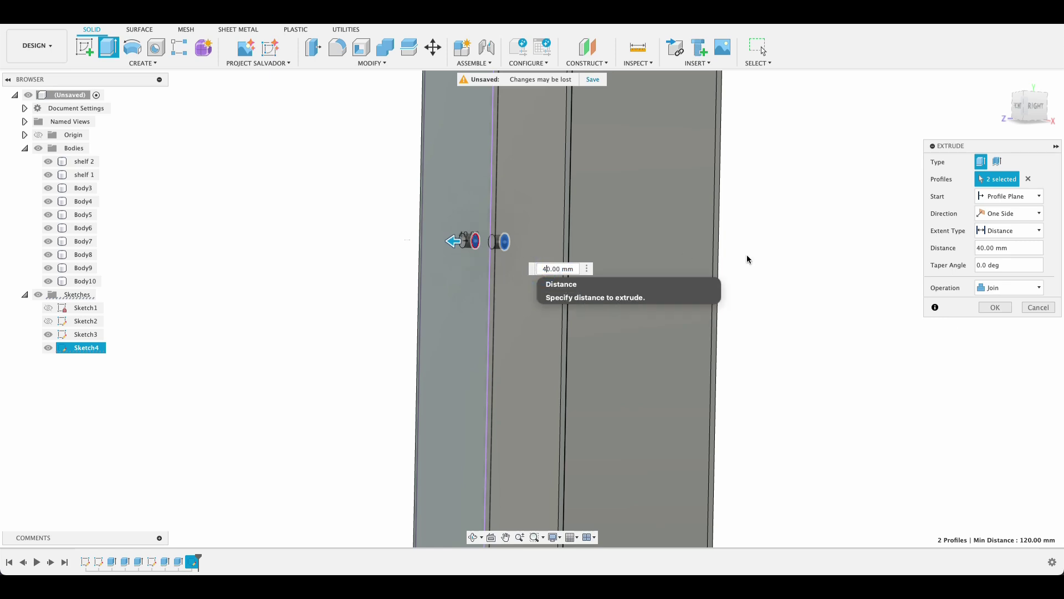
left_click(1009, 287)
left_click(988, 343)
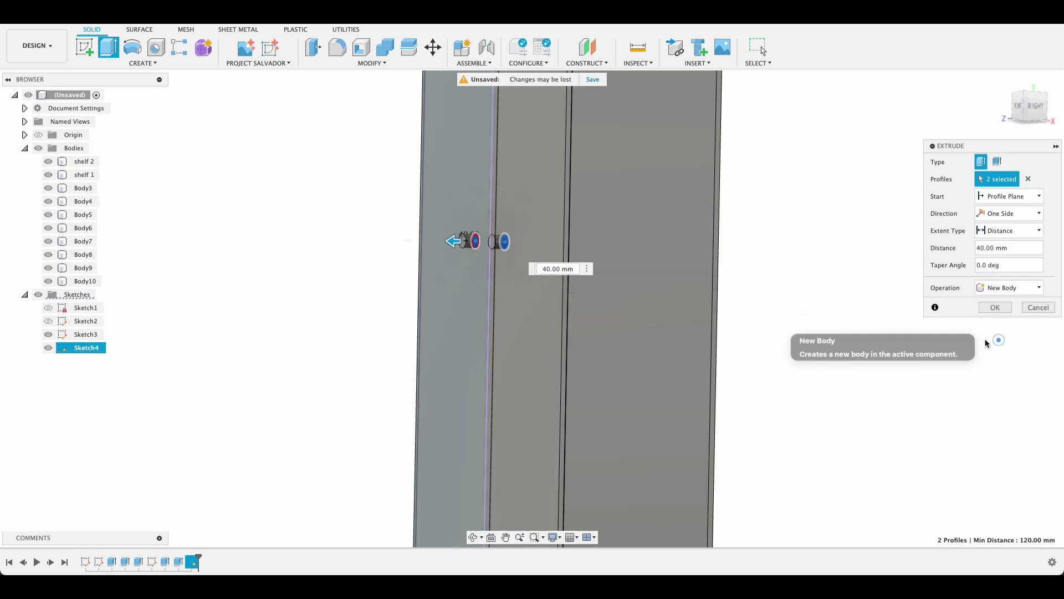
left_click(996, 307)
Collapse the list of bodies and hide all sketches
middle_click_drag(921, 306, 821, 255, "shift")
scroll(821, 255, "down", 4)
middle_click_drag(865, 214, 622, 324)
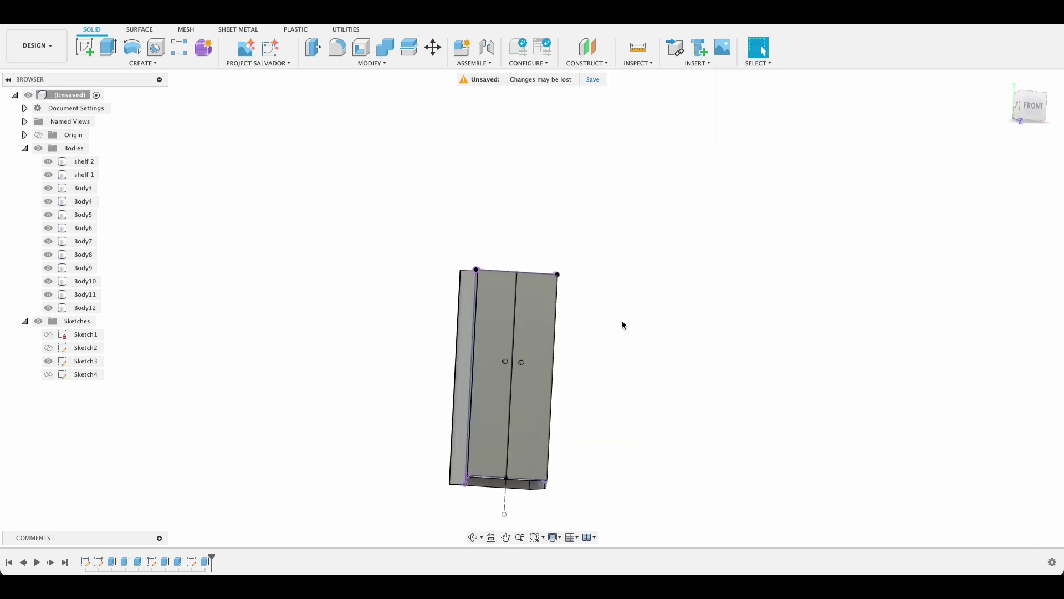
left_click(25, 149)
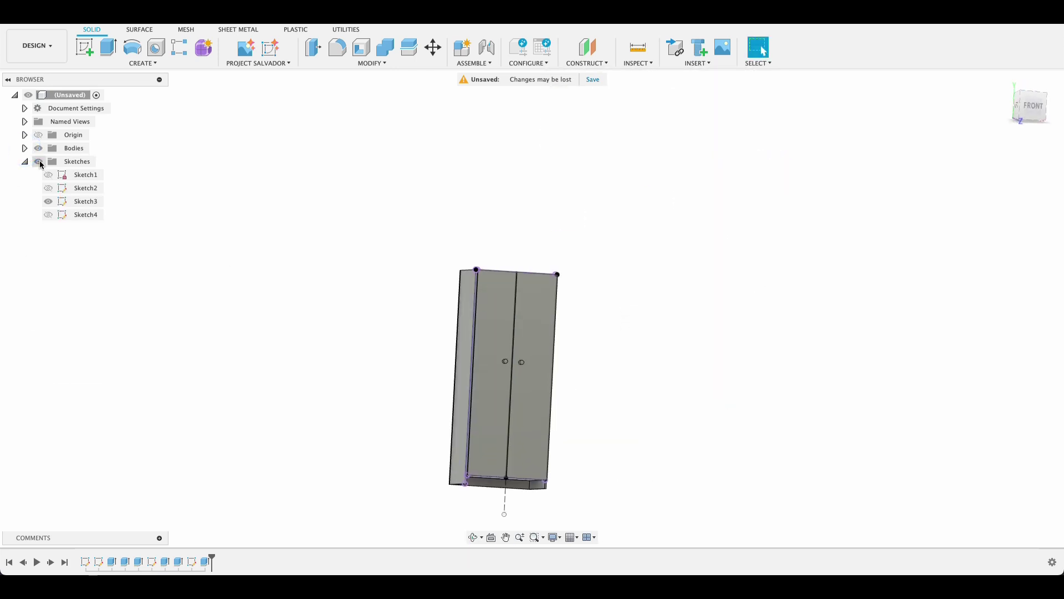
left_click(40, 162)
Edit the left door's 16 mm extrusion to also include the narrow strip in front of the cabinet's left side panel
scroll(639, 344, "up", 3)
mouse_move(639, 349)
middle_mouse_down("shift")
mouse_move(762, 331)
mouse_move(815, 311)
mouse_move(596, 356)
mouse_move(594, 386)
mouse_move(725, 282)
mouse_move(725, 264)
mouse_move(737, 281)
middle_mouse_up("shift")
key("Escape")
scroll(447, 266, "up", 5)
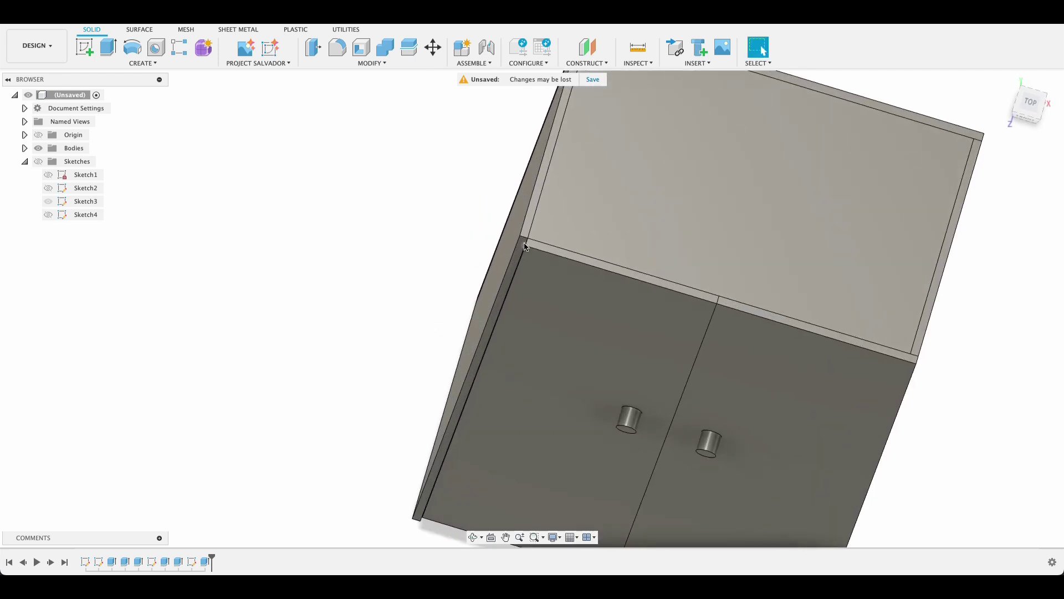
scroll(529, 244, "down", 4)
scroll(526, 246, "down", 1)
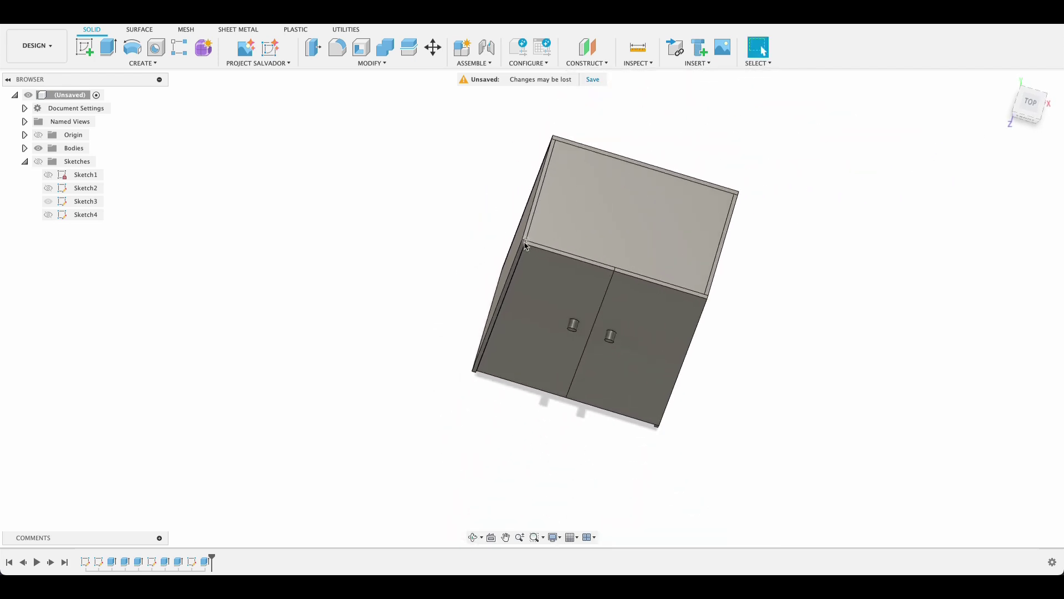
double_click(164, 561)
scroll(495, 286, "up", 3)
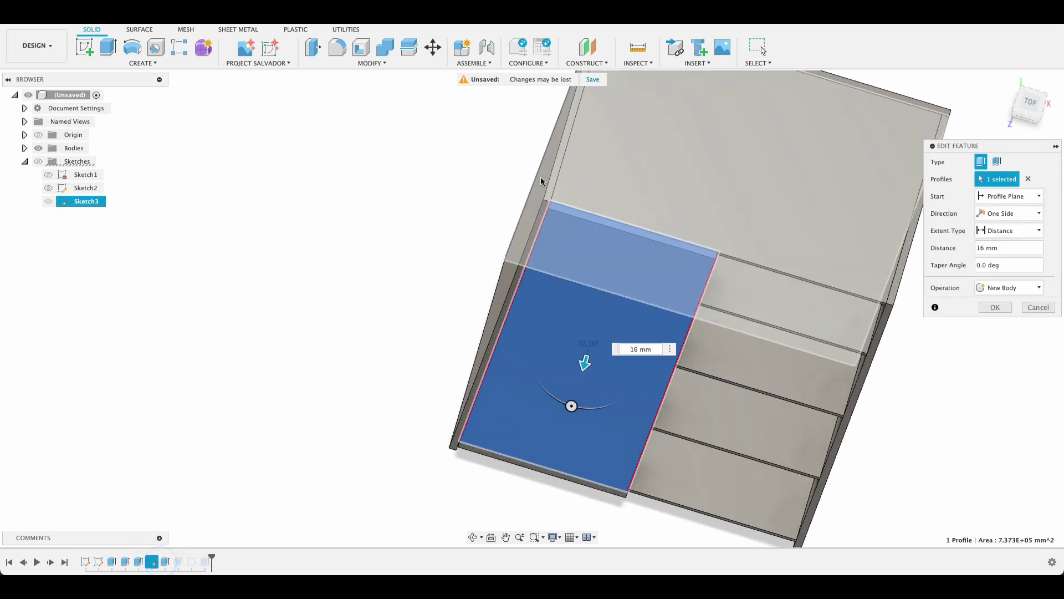
scroll(541, 180, "up", 2)
left_click(512, 310)
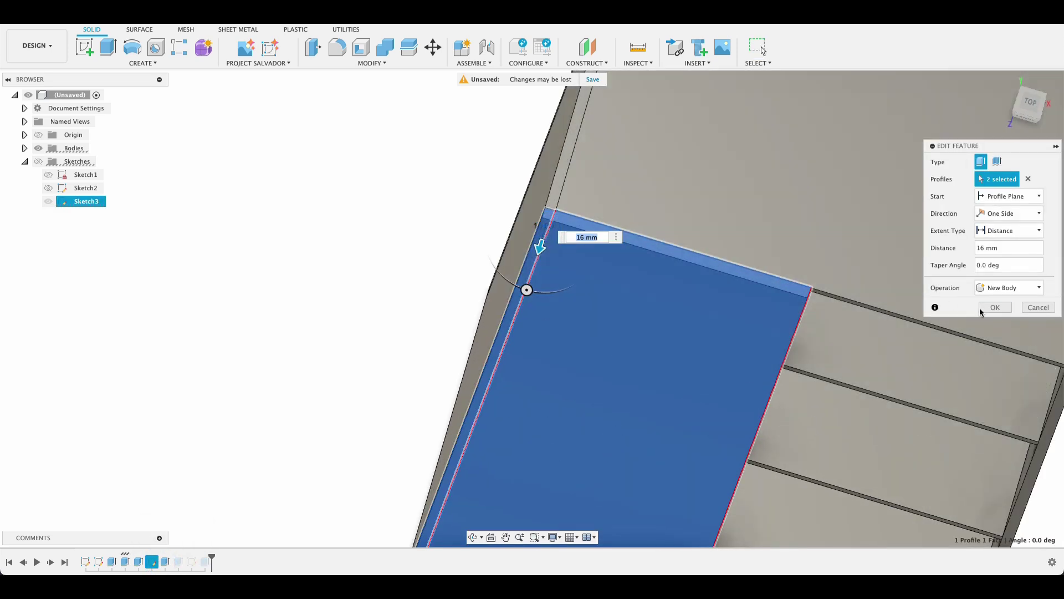
left_click(992, 306)
Expand the list of bodies and collapse the list of sketches
scroll(684, 333, "down", 5)
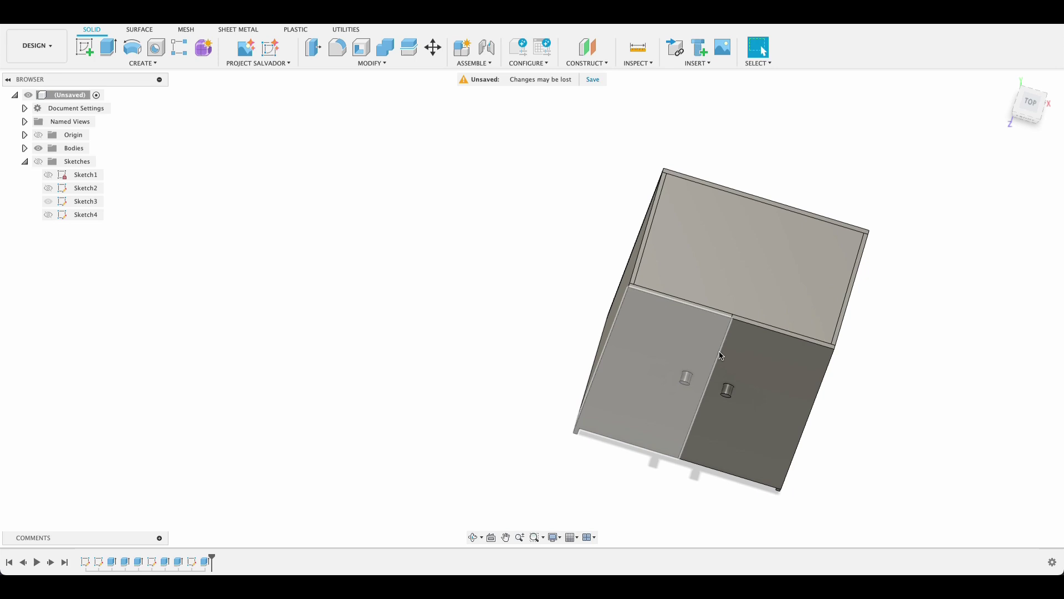
middle_click_drag(684, 373, 630, 335)
middle_click_drag(767, 368, 687, 243, "shift")
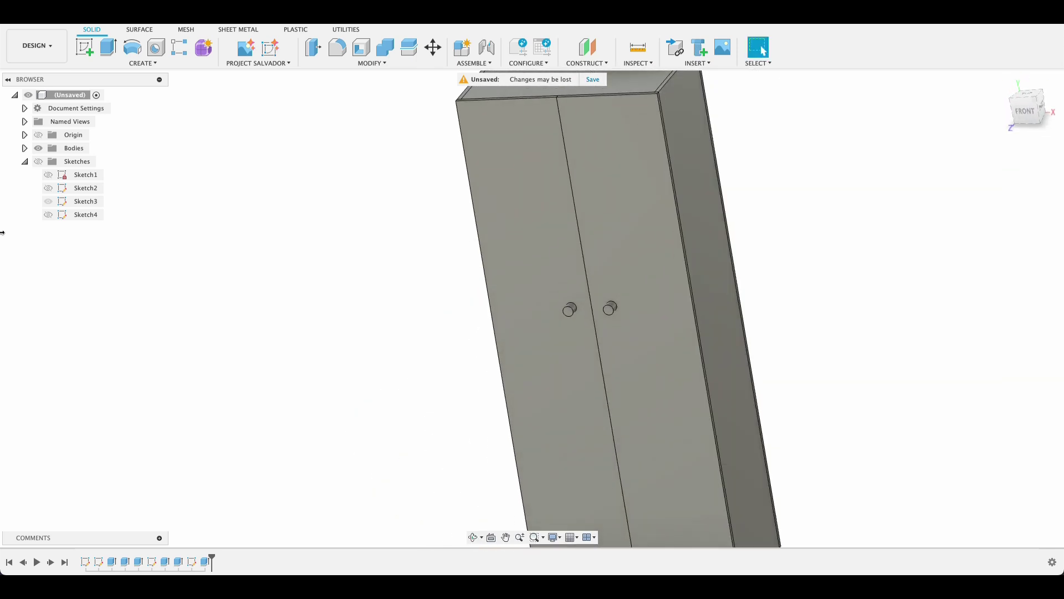
left_click(25, 148)
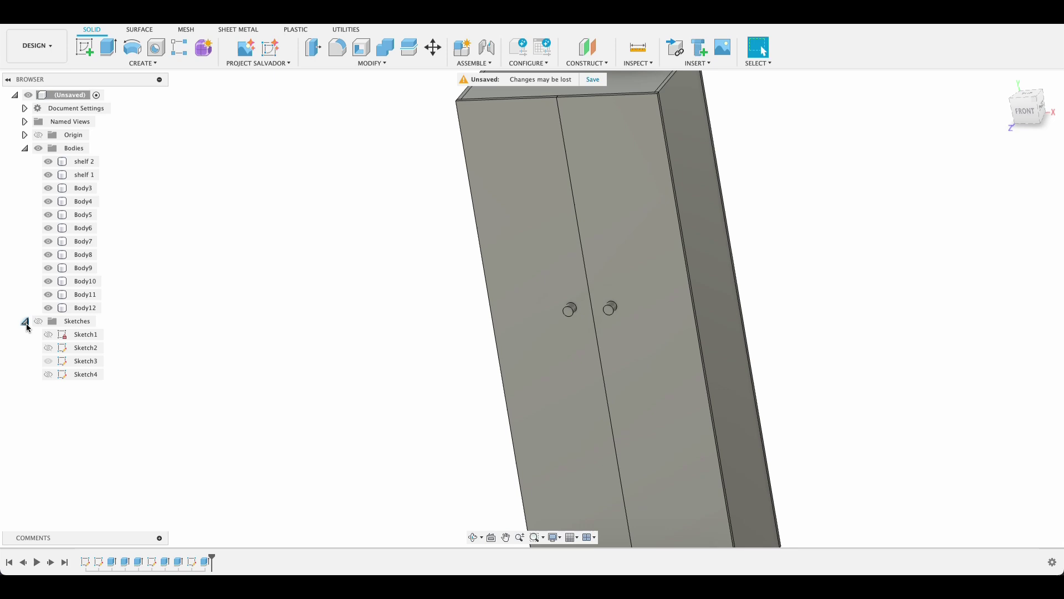
left_click(25, 322)
Hide the right door to examine the shelves inside the cabinet, and show the door again
left_click(48, 281)
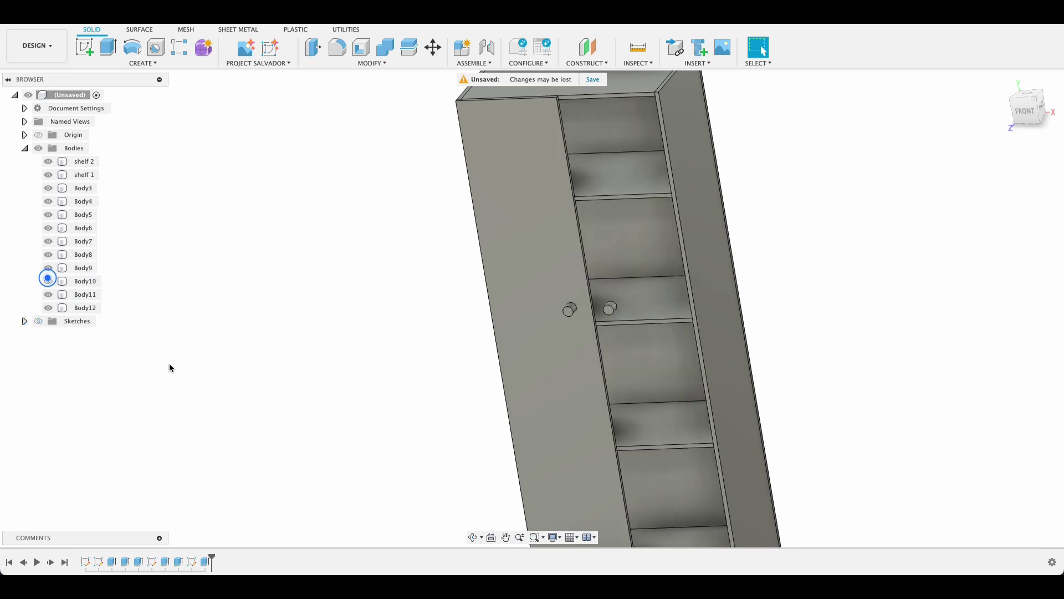
middle_click_drag(770, 355, 796, 330, "shift")
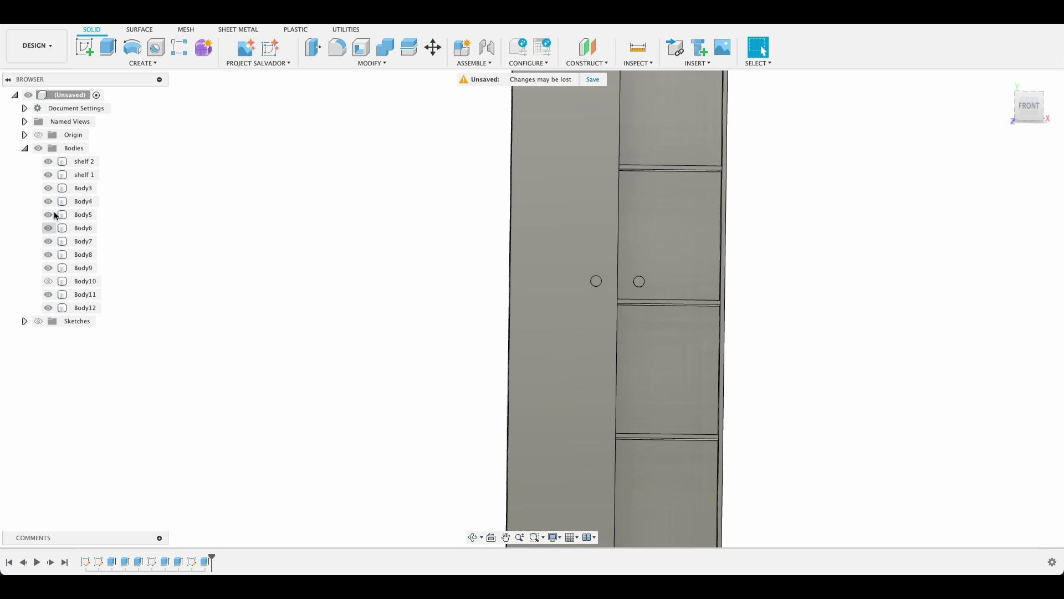
left_click(49, 281)
scroll(367, 282, "down", 4)
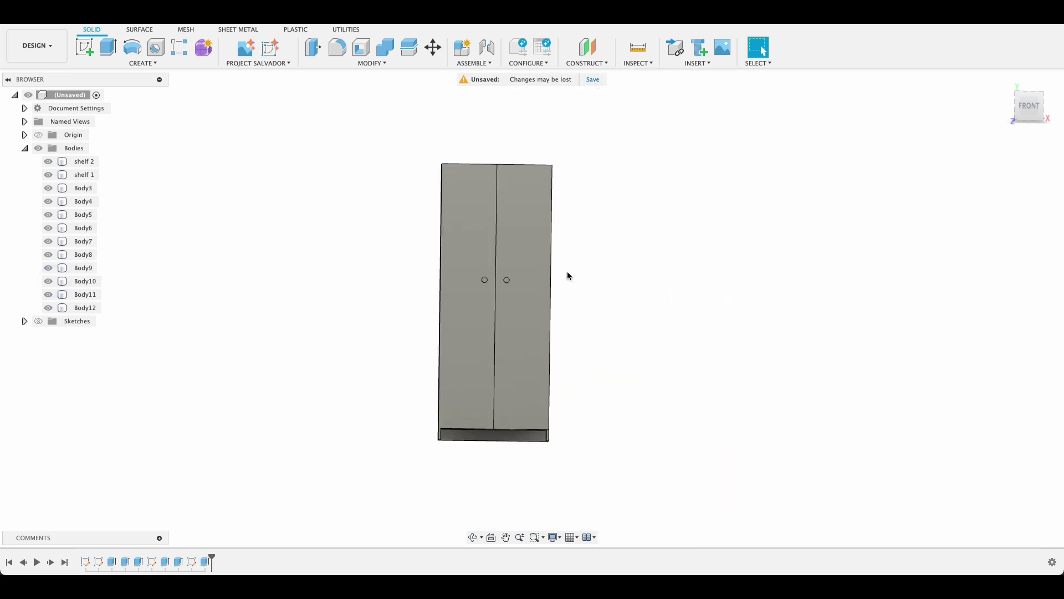
middle_click_drag(704, 255, 687, 262, "shift")
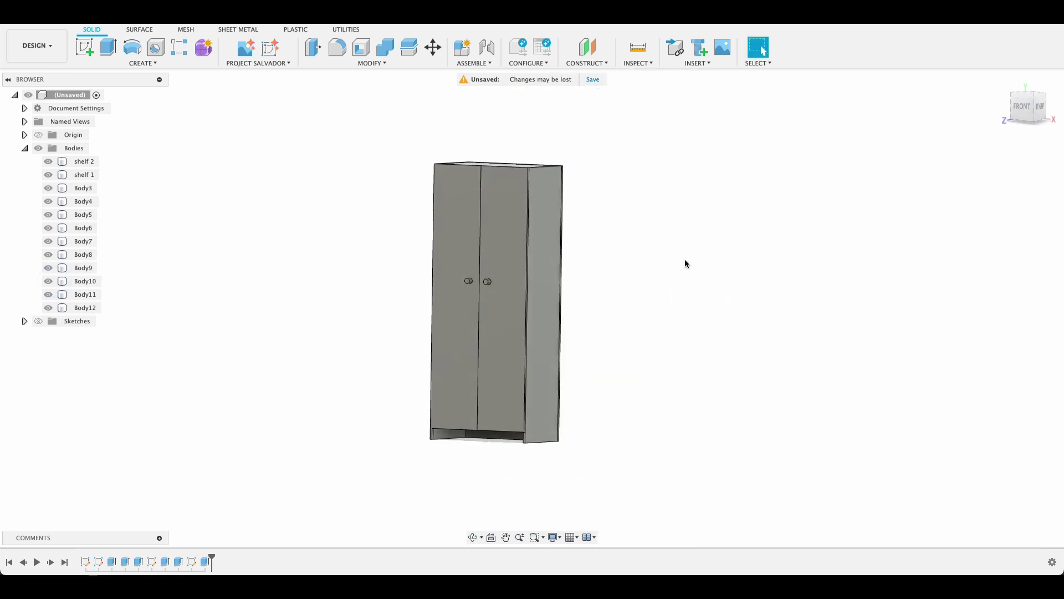
Apply the Cherry wood appearance from the library to both doors and the cabinet's right side panel
key("a")
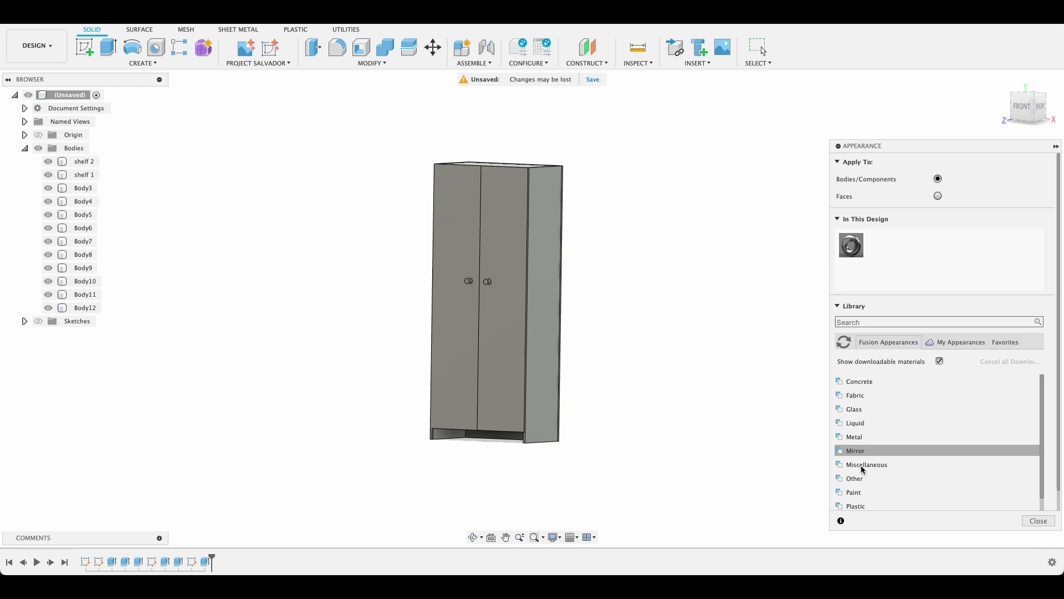
scroll(854, 472, "down", 3)
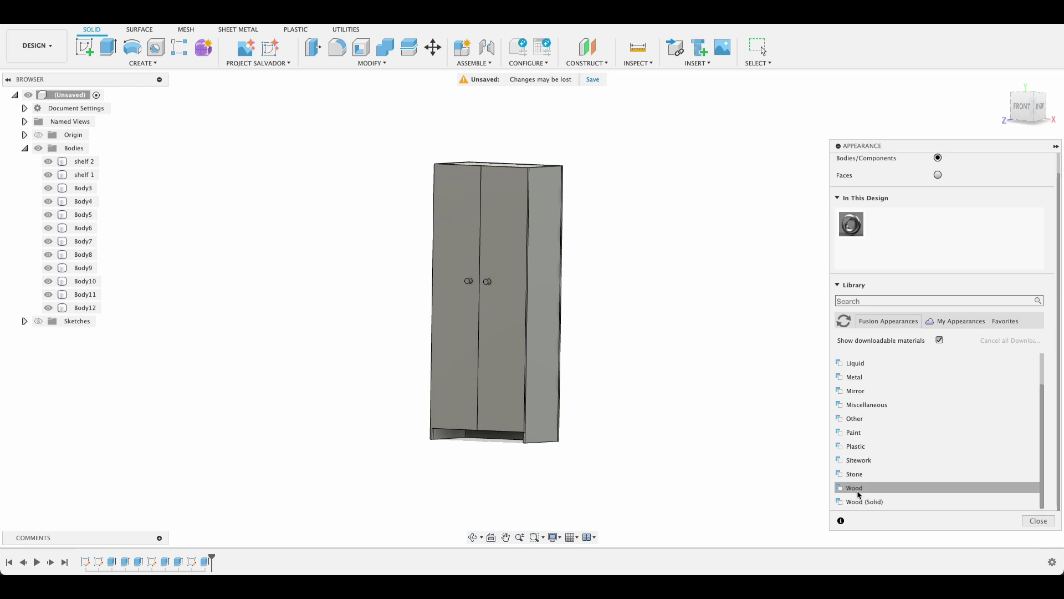
scroll(860, 482, "down", 10)
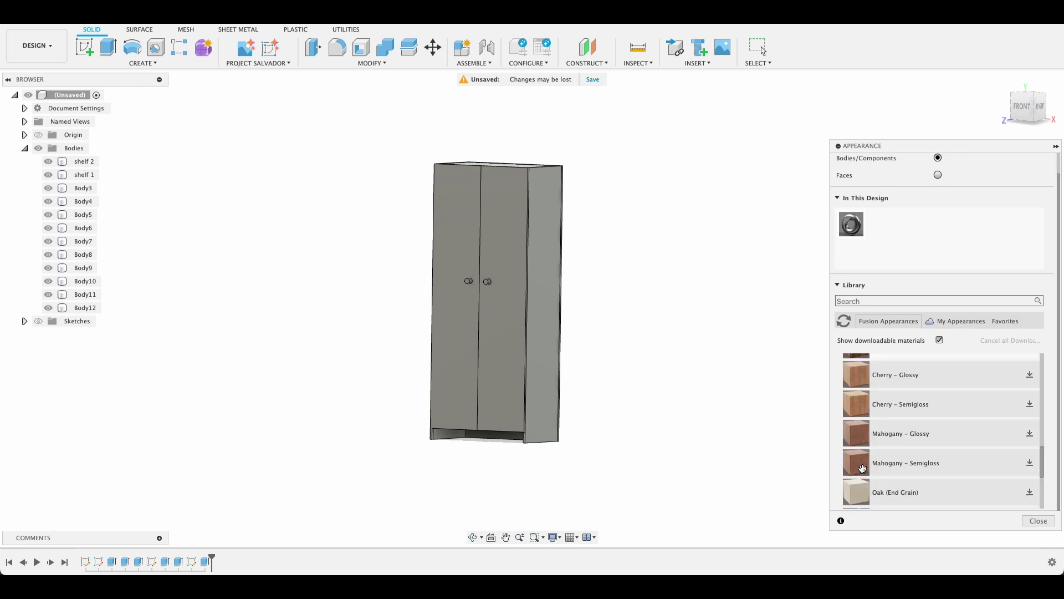
scroll(862, 468, "up", 10)
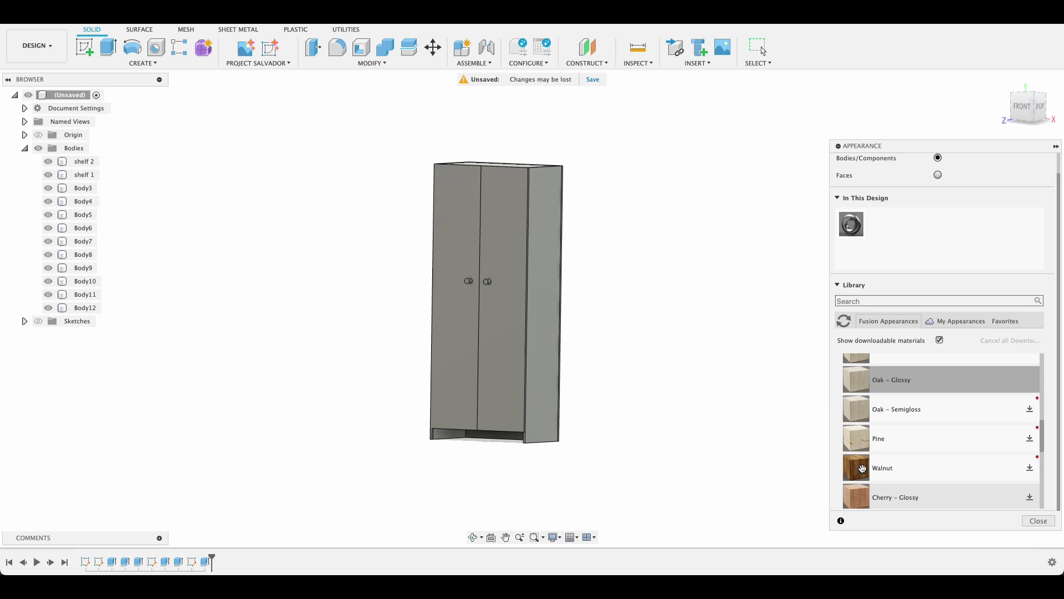
scroll(874, 434, "down", 2)
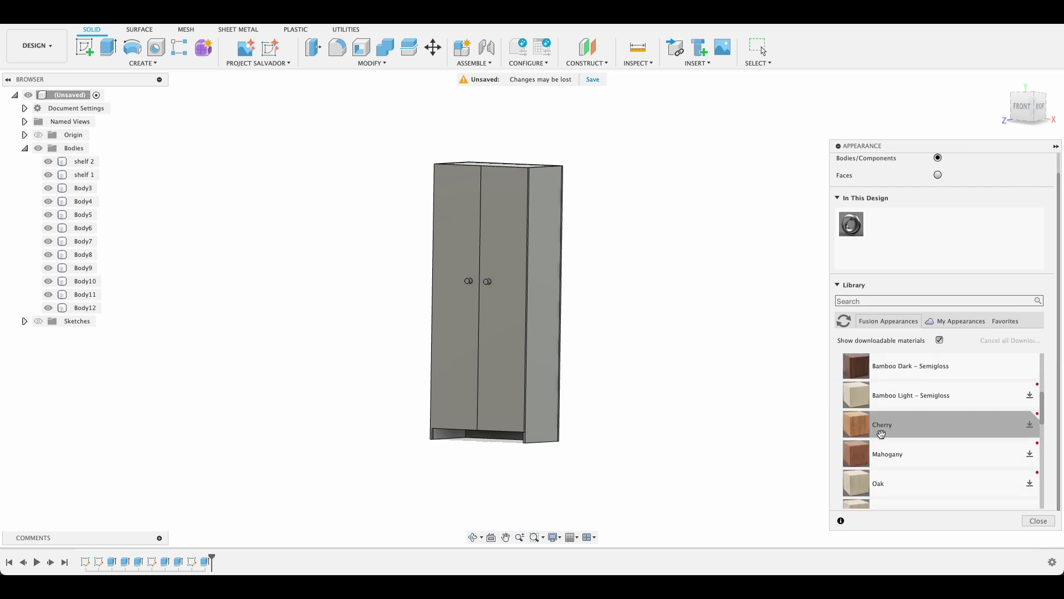
left_click_drag(566, 430, 511, 388)
left_click_drag(862, 424, 452, 333)
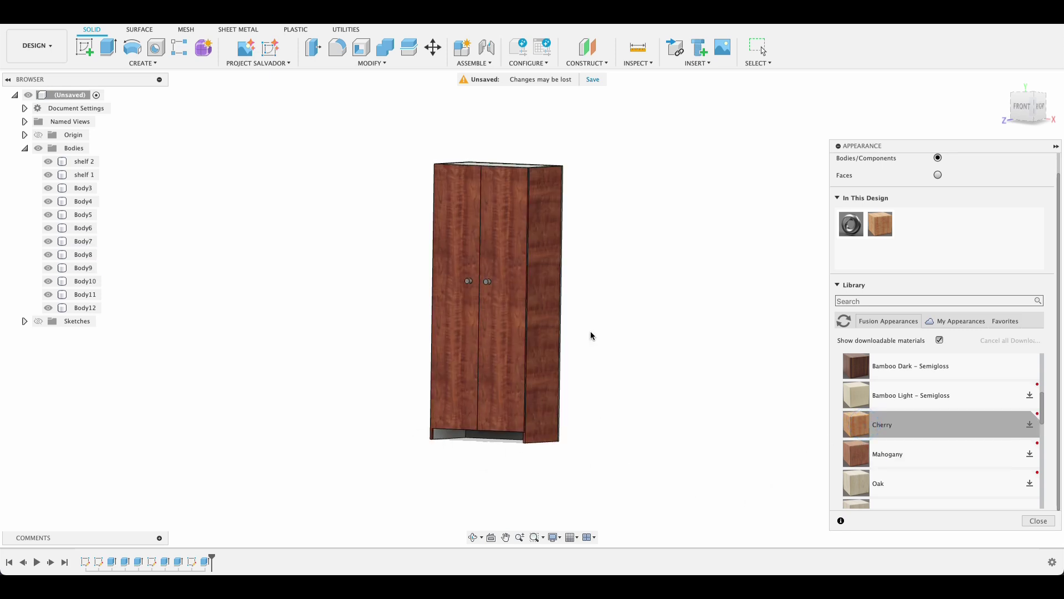
Apply the Cherry appearance to the cabinet's left side panel and top panel
middle_click_drag(591, 335, 701, 342, "shift")
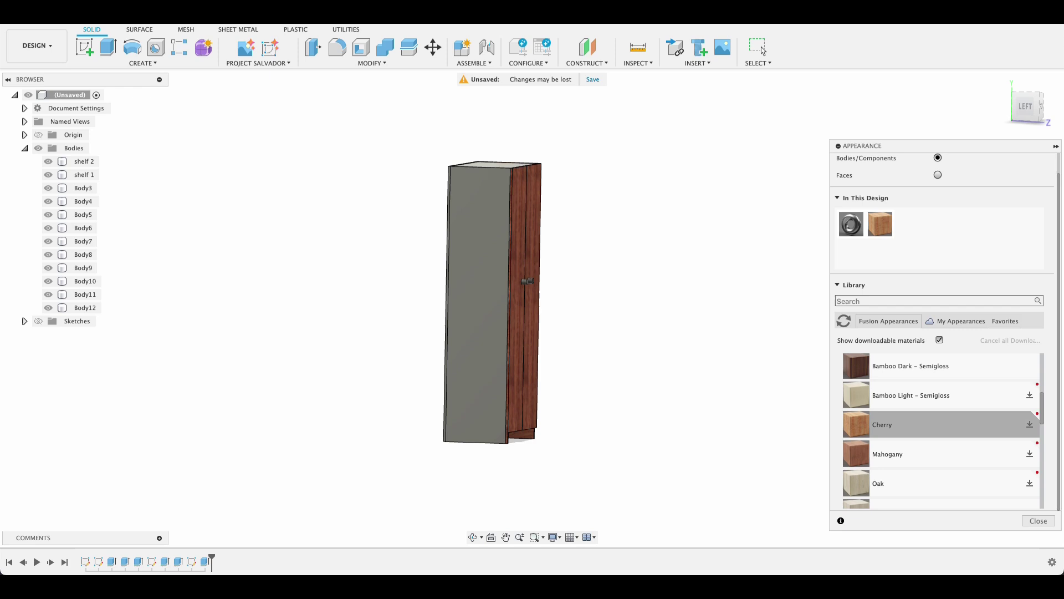
left_click_drag(592, 401, 502, 349)
middle_click_drag(601, 328, 693, 333, "shift")
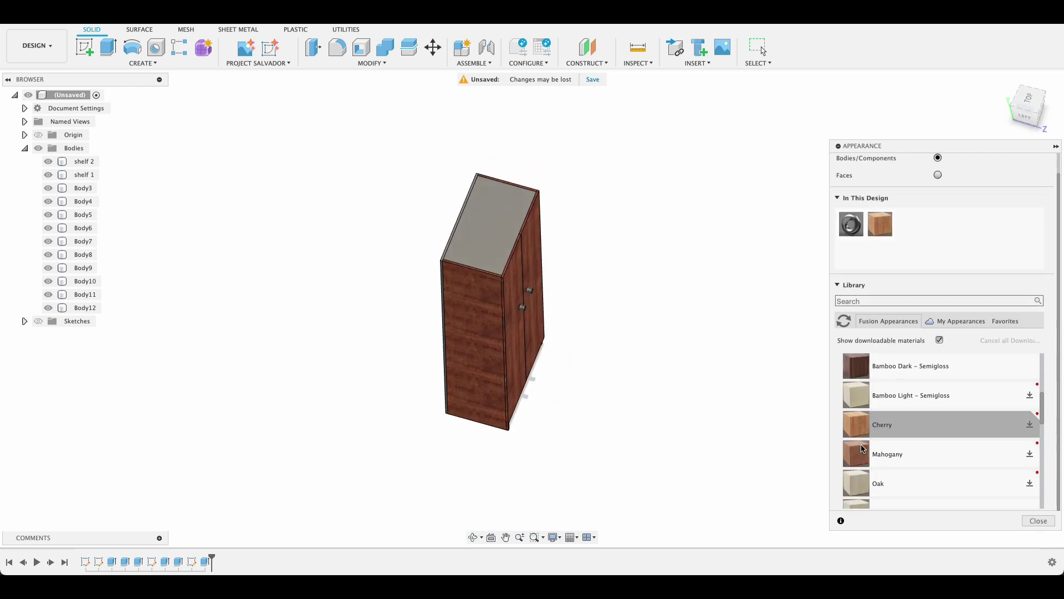
left_click_drag(866, 426, 494, 244)
Apply the Bamboo Light – Semigloss appearance to the cabinet's back panel
middle_click_drag(625, 383, 726, 375, "shift")
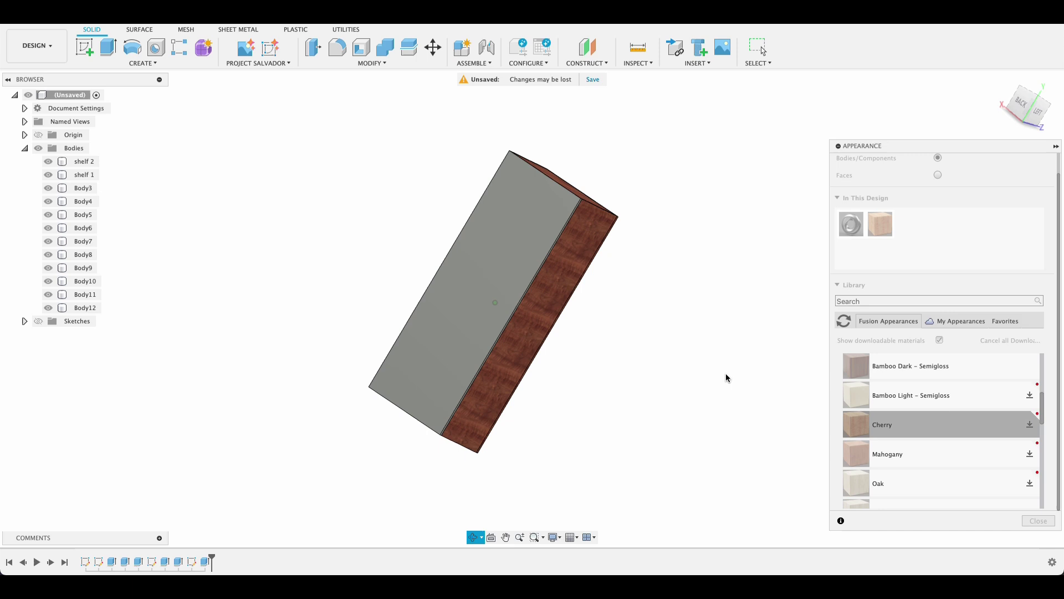
left_click_drag(867, 389, 480, 328)
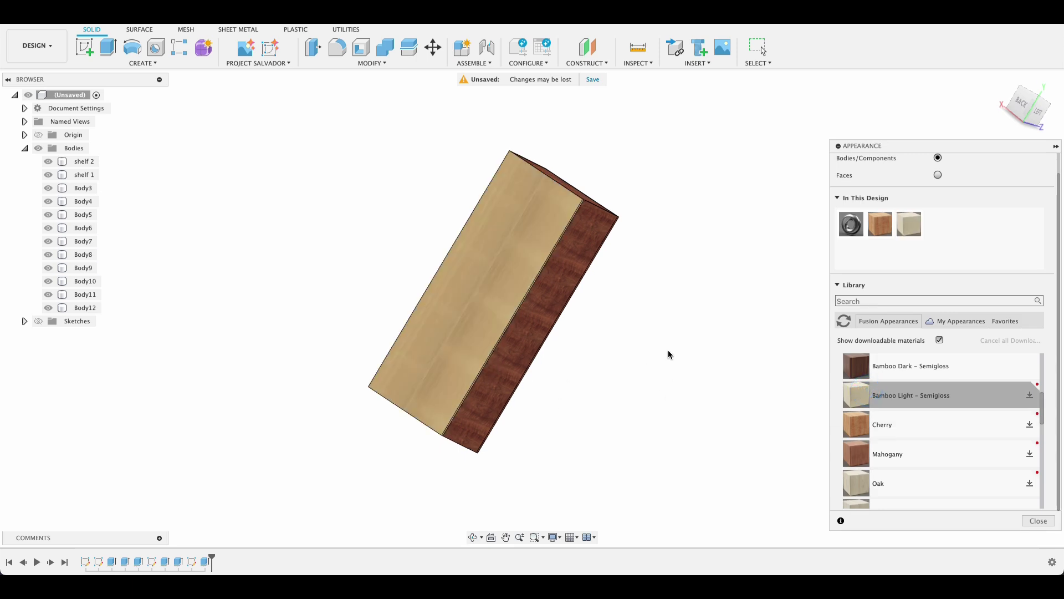
middle_click_drag(667, 354, 521, 310, "shift")
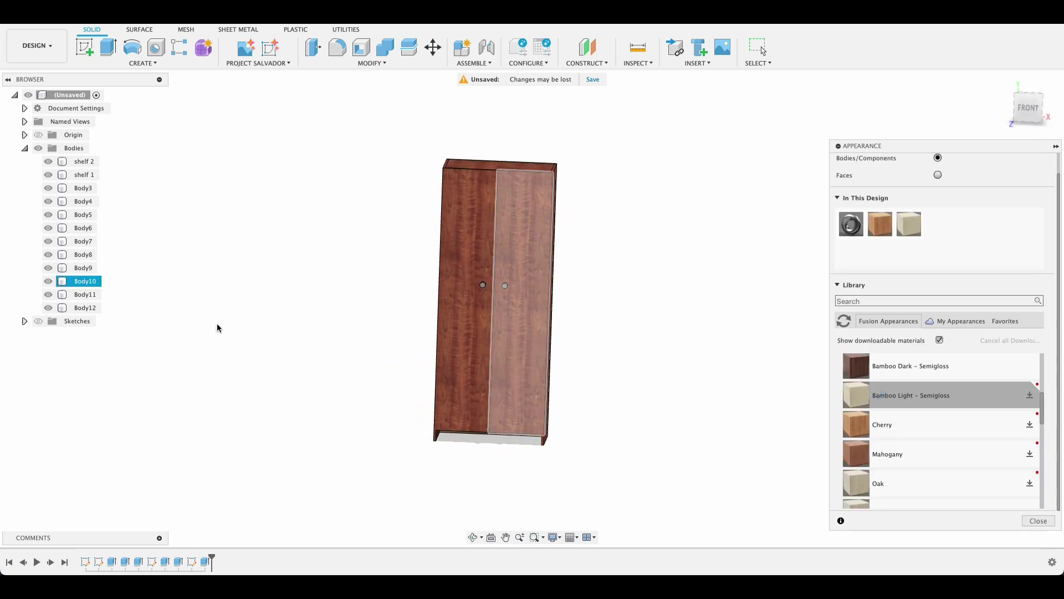
Hide the right door and add the 3D Ash – Painted appearance from the painted solid woods to the design
left_click(49, 281)
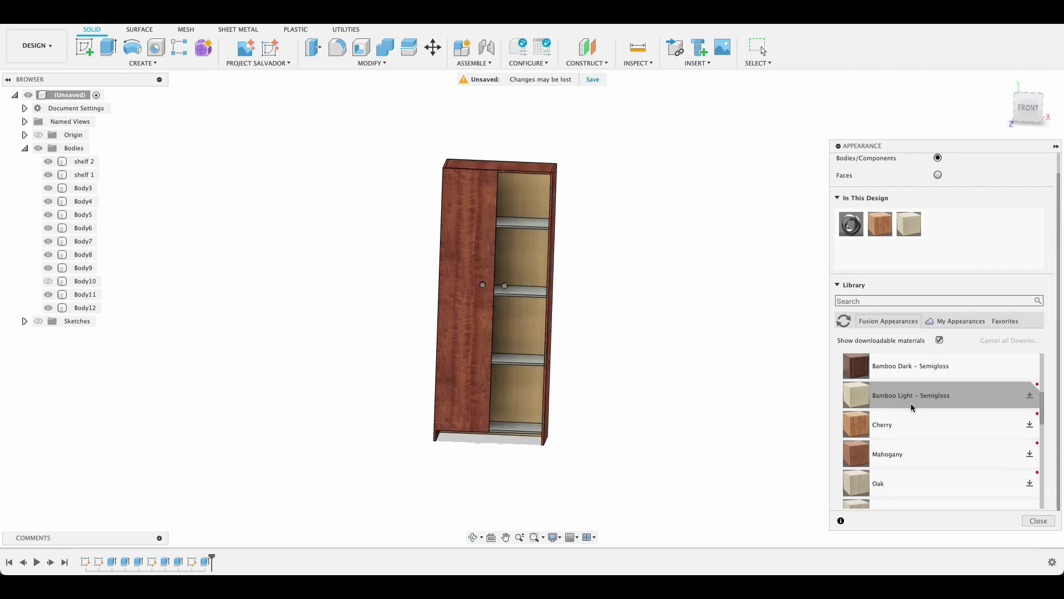
scroll(910, 394, "down", 5)
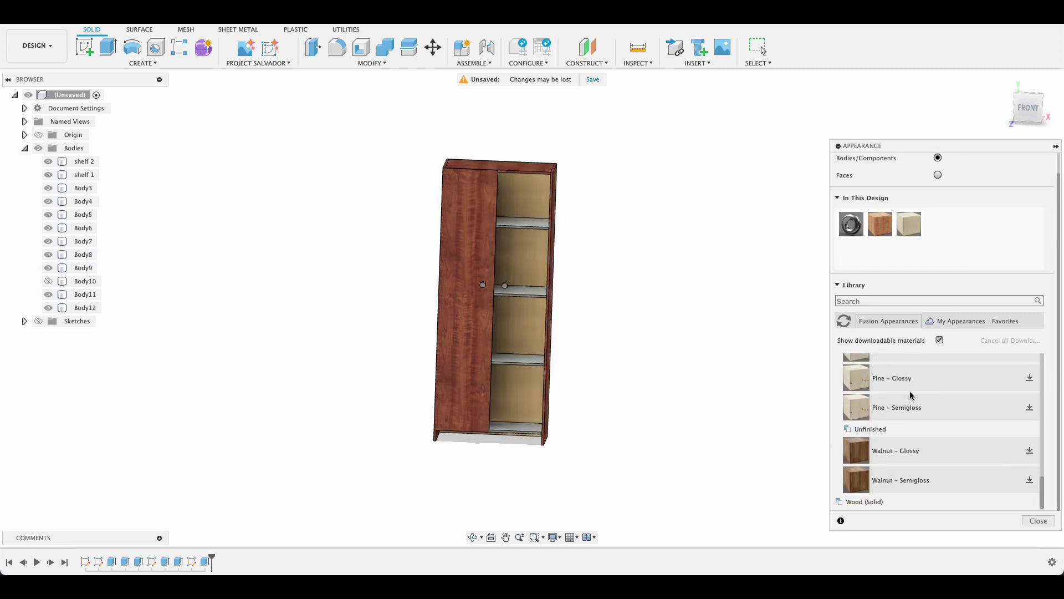
left_click(869, 502)
left_click(864, 473)
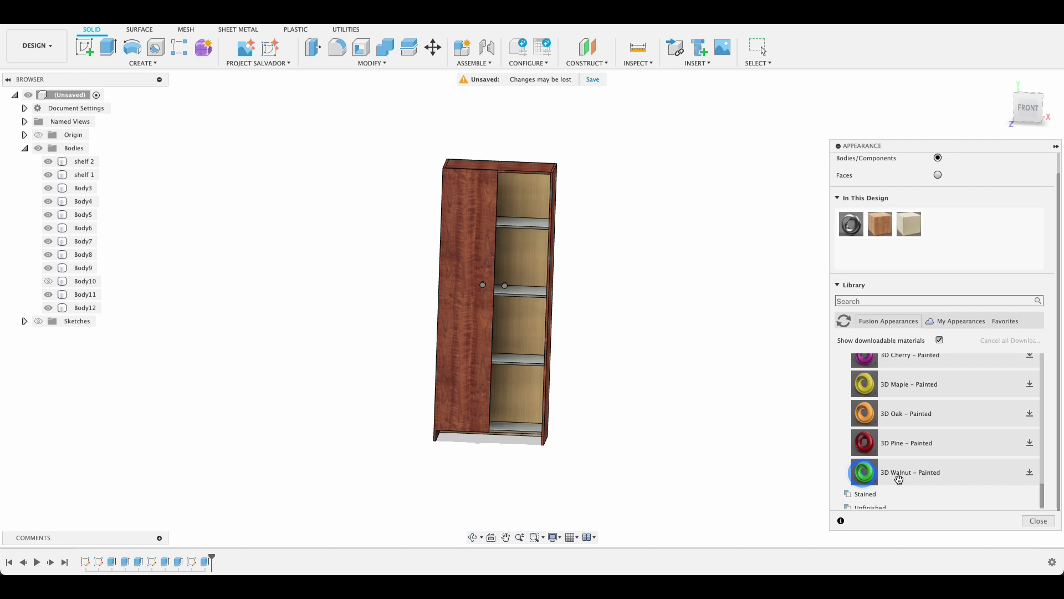
scroll(892, 470, "up", 3)
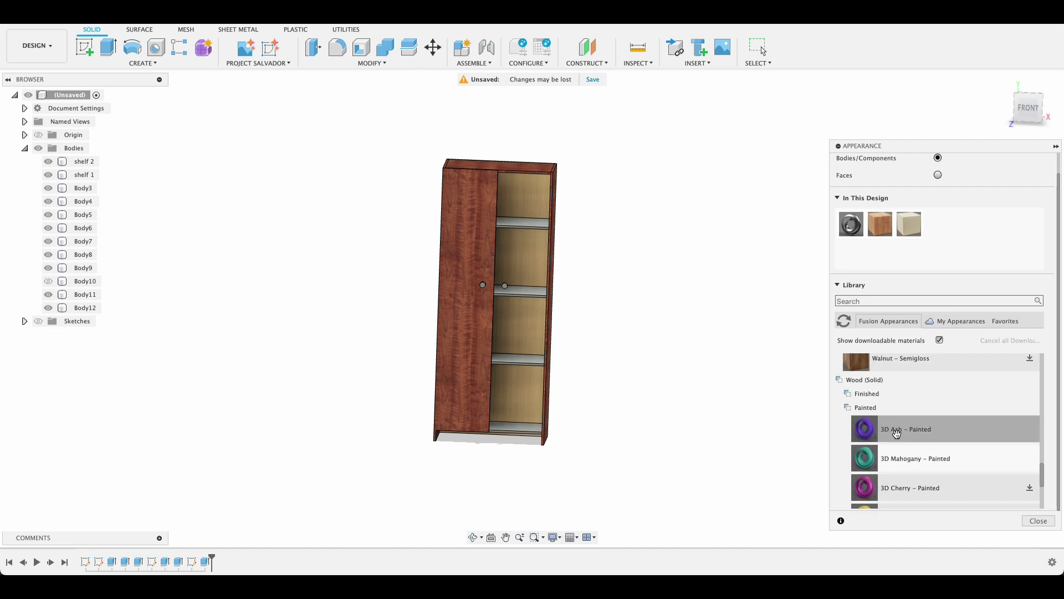
left_click_drag(908, 311, 910, 313)
left_click_drag(966, 239, 964, 239)
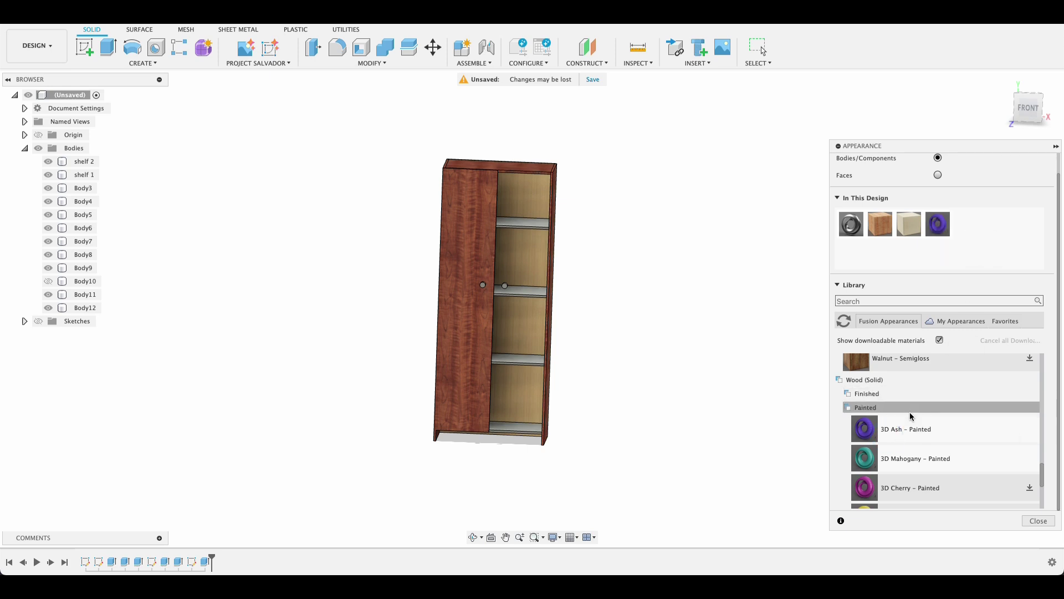
Edit the 3D Ash – Painted appearance and change its earlywood color to white
right_click(939, 224)
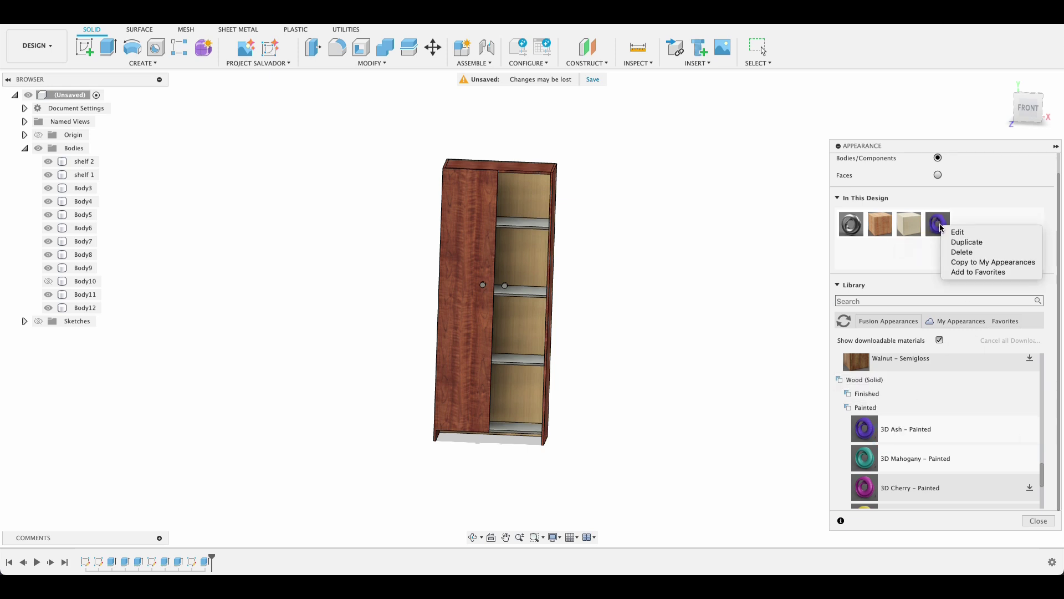
left_click(954, 232)
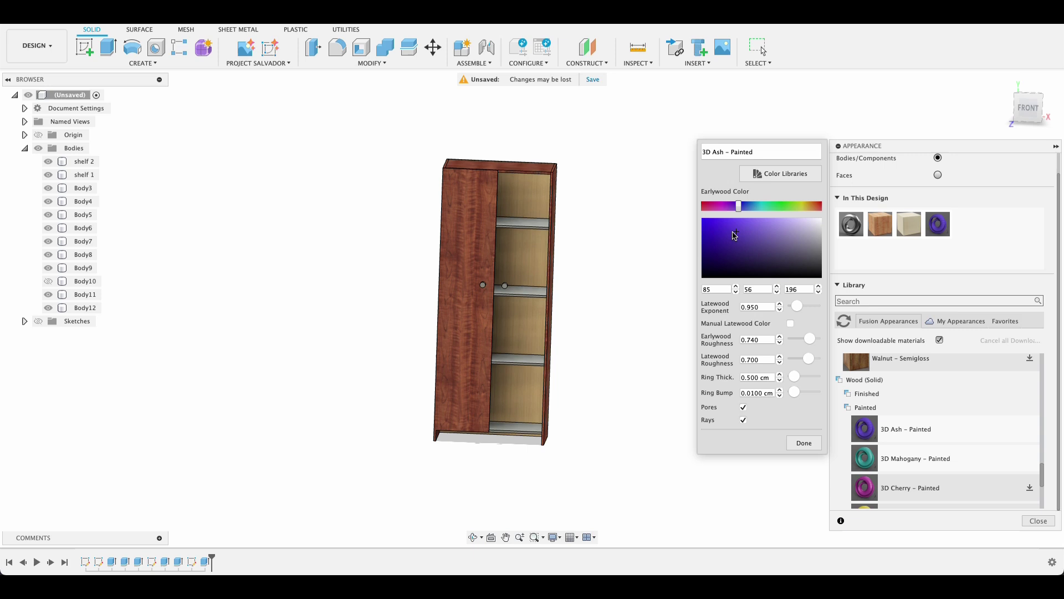
left_click(804, 441)
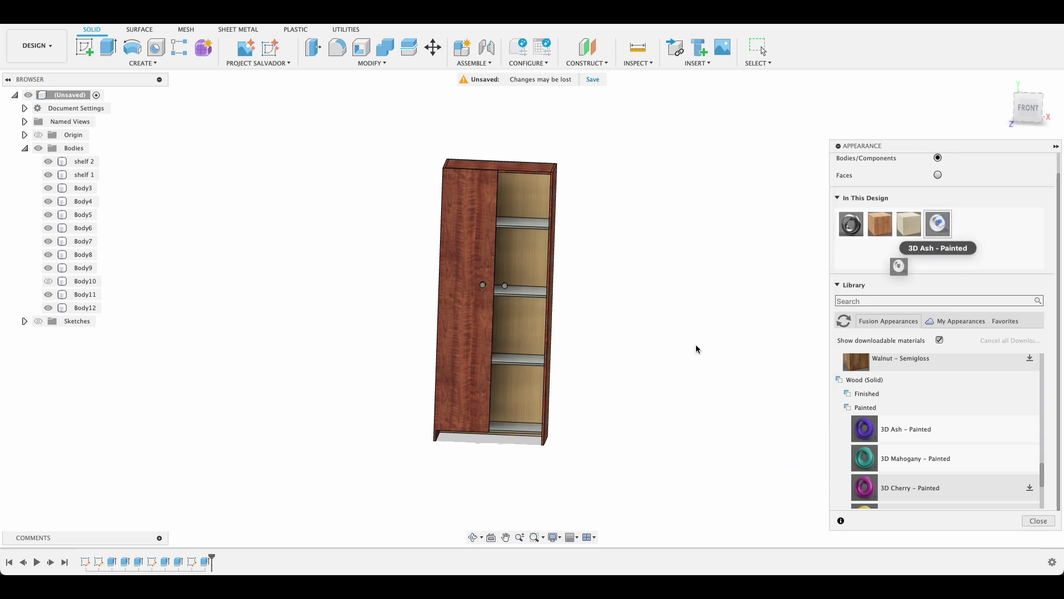
Apply the 3D Ash – Painted appearance to the bottom panel and the three shelves above it
left_click_drag(529, 442, 532, 436)
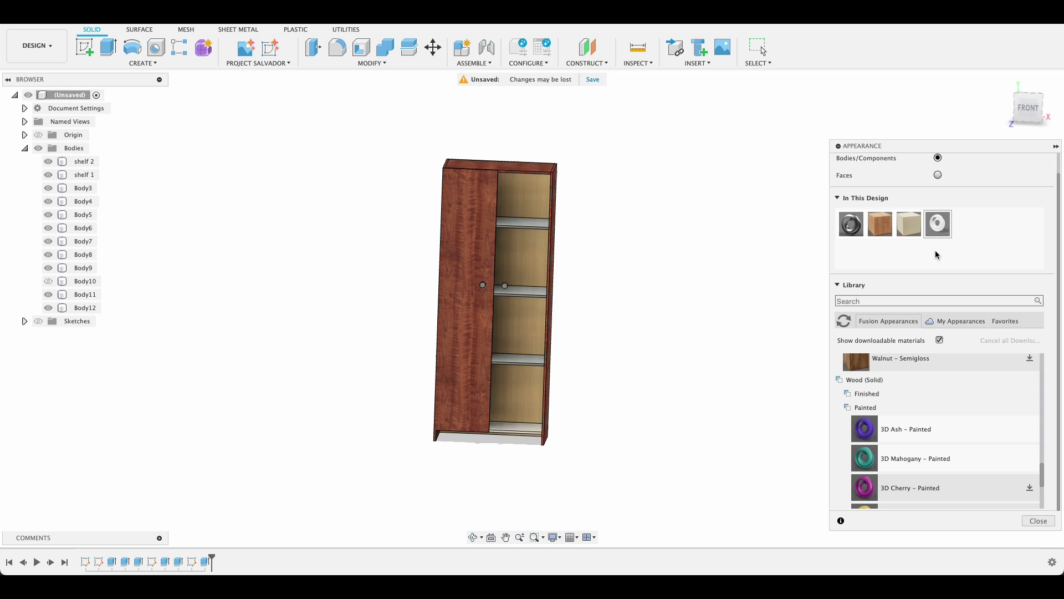
left_click_drag(938, 224, 524, 361)
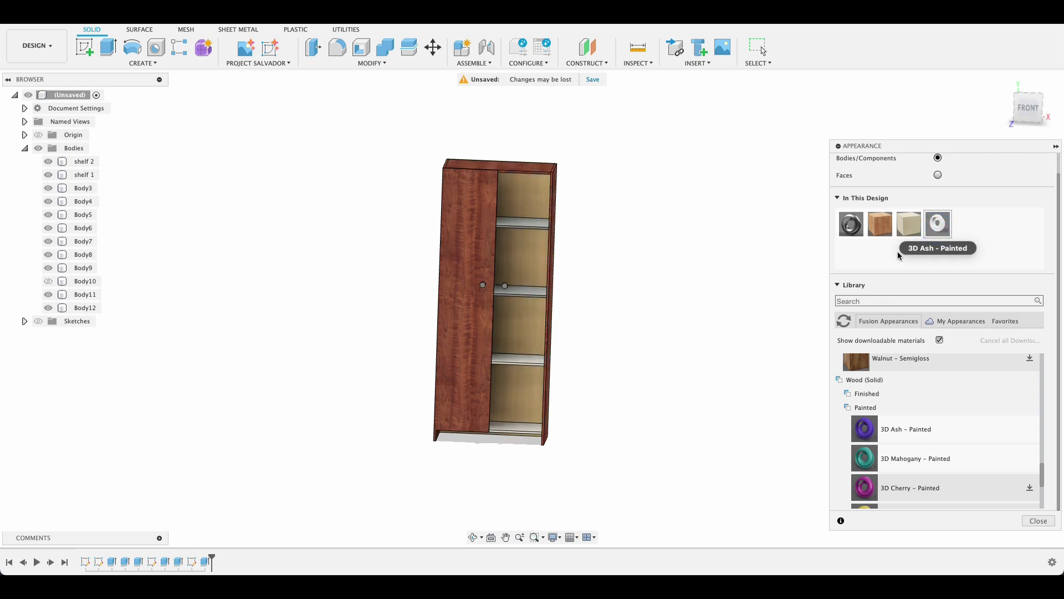
left_click_drag(543, 317, 527, 291)
left_click_drag(625, 230, 533, 226)
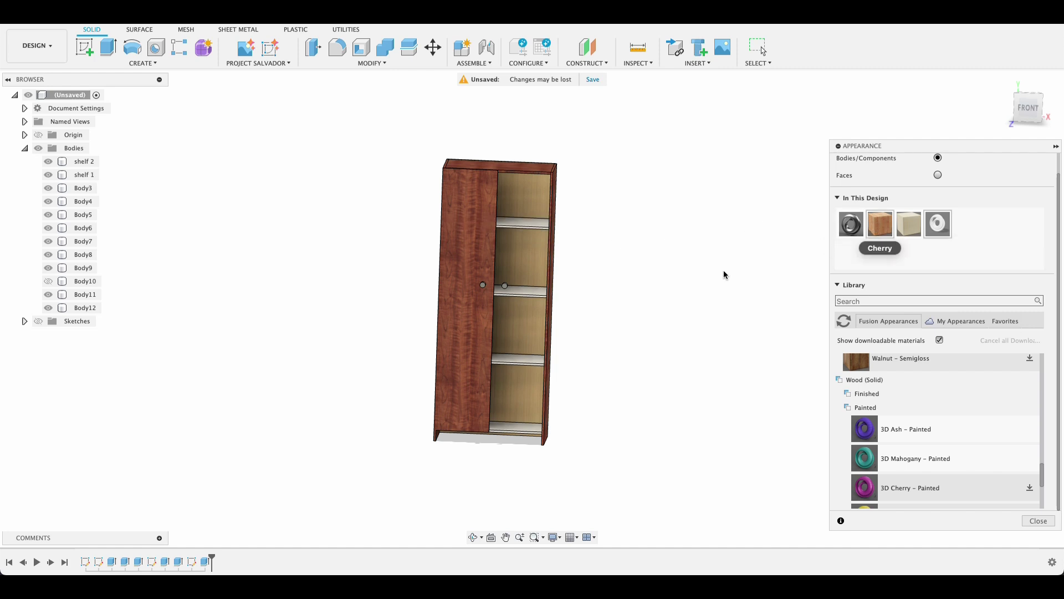
Apply the Cherry appearance to the cabinet's back panel
scroll(505, 250, "up", 4)
middle_click_drag(708, 297, 596, 338, "shift")
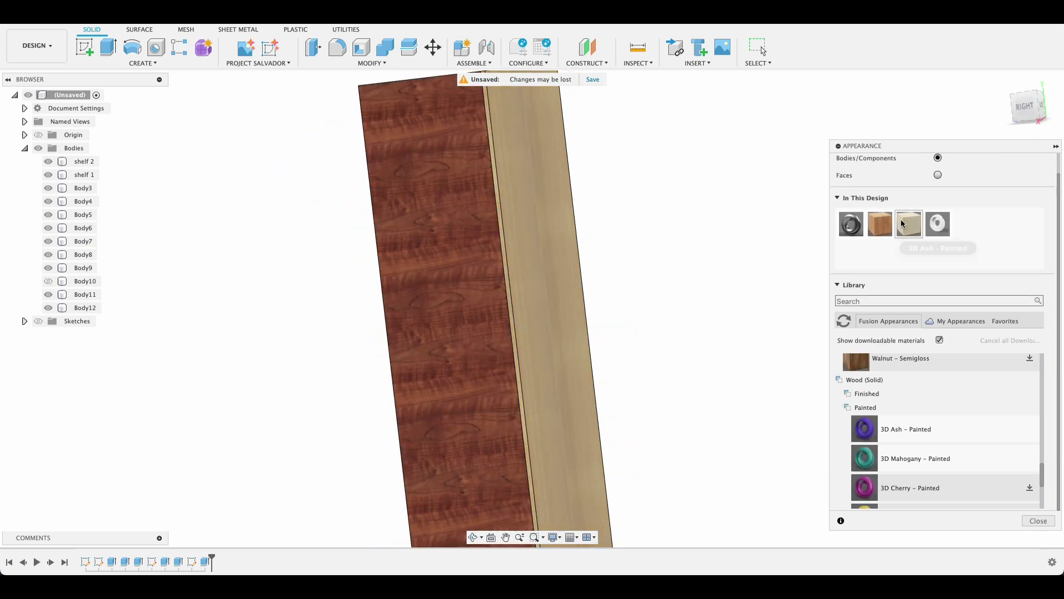
left_click_drag(879, 226, 459, 273)
Search the appearance library for "chrome", apply Chrome to both door knobs and finish assigning appearances
middle_click_drag(459, 274, 555, 265, "shift")
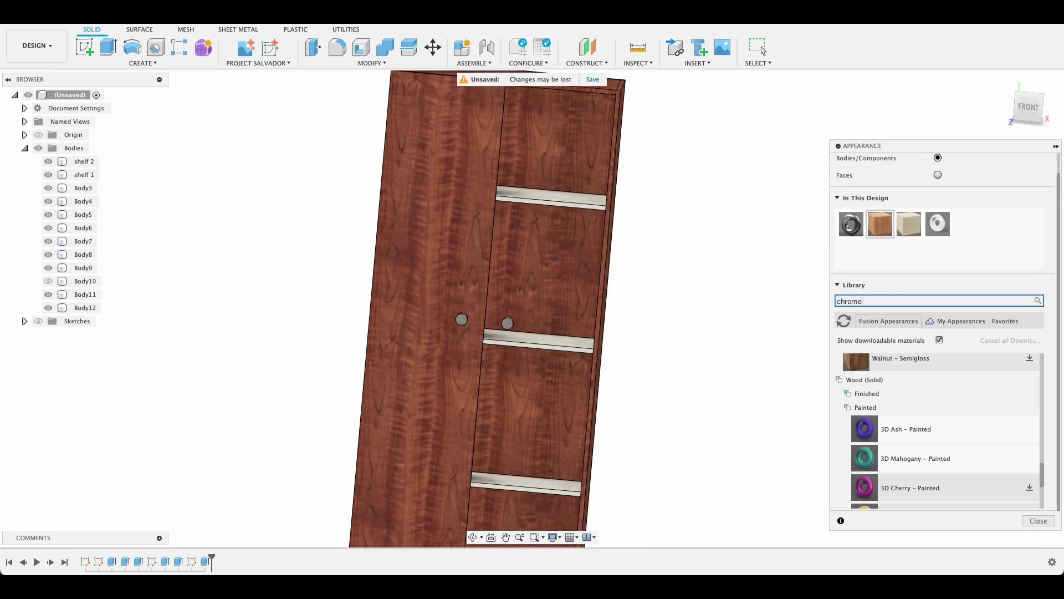
key("Return")
left_click_drag(873, 402, 525, 340)
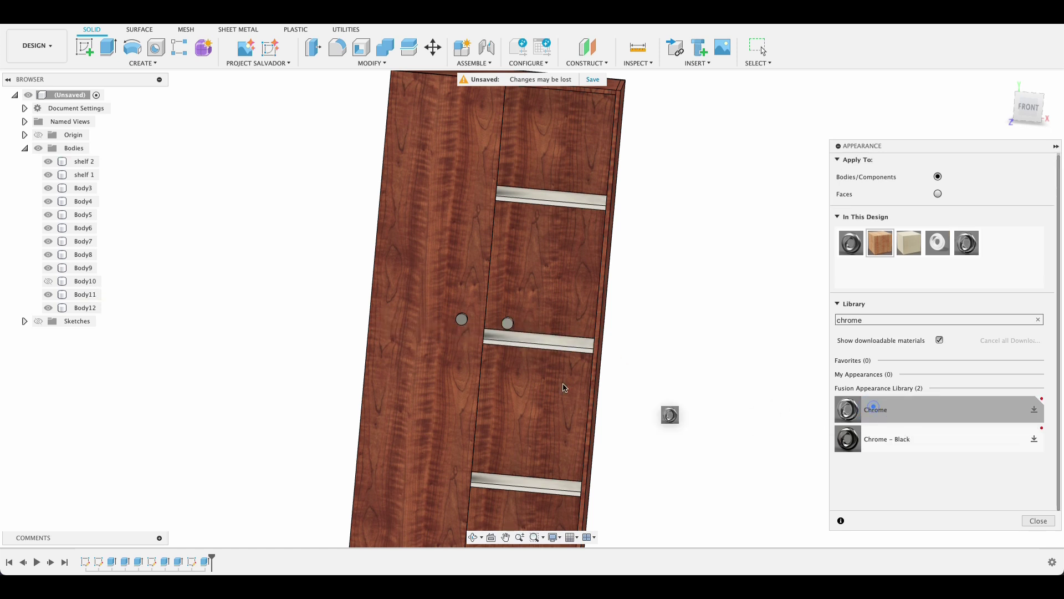
left_click_drag(564, 387, 468, 328)
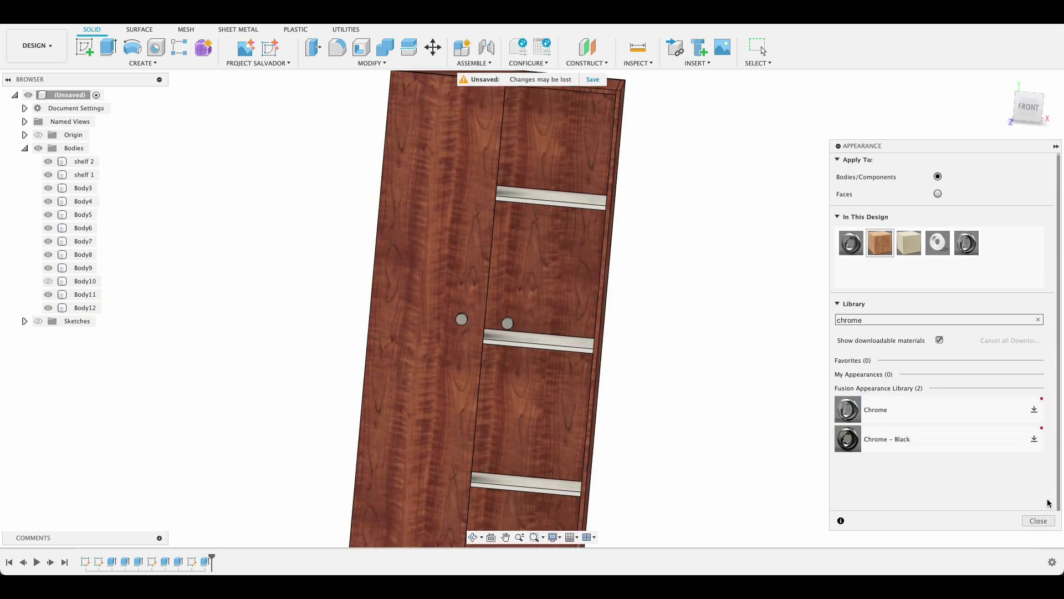
left_click(1038, 520)
Show the right door again
middle_click_drag(719, 356, 688, 335, "shift")
middle_click_drag(610, 328, 388, 325, "shift")
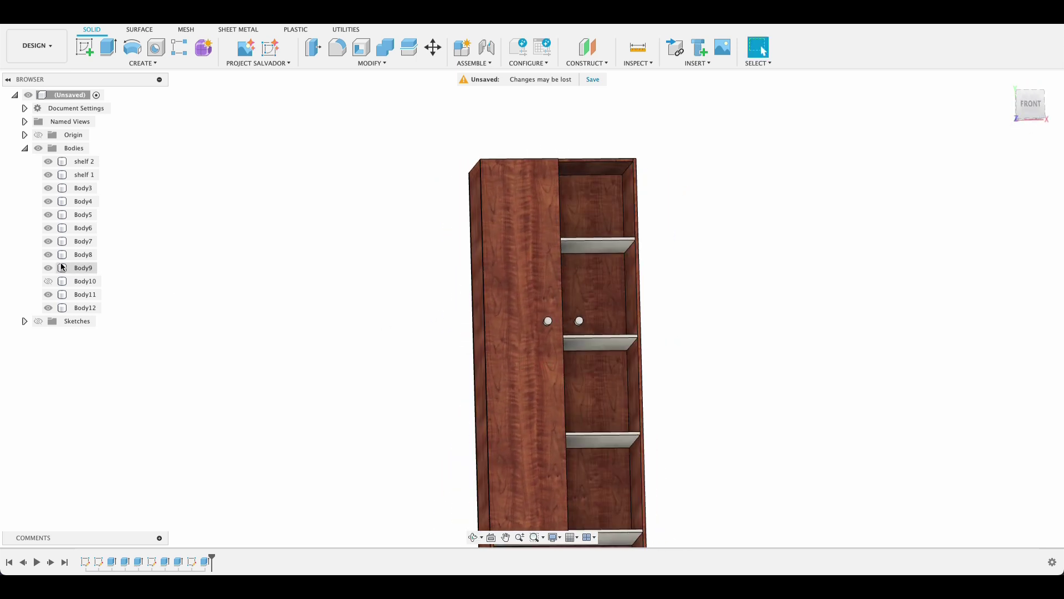
left_click(48, 281)
middle_click_drag(778, 351, 733, 218, "shift")
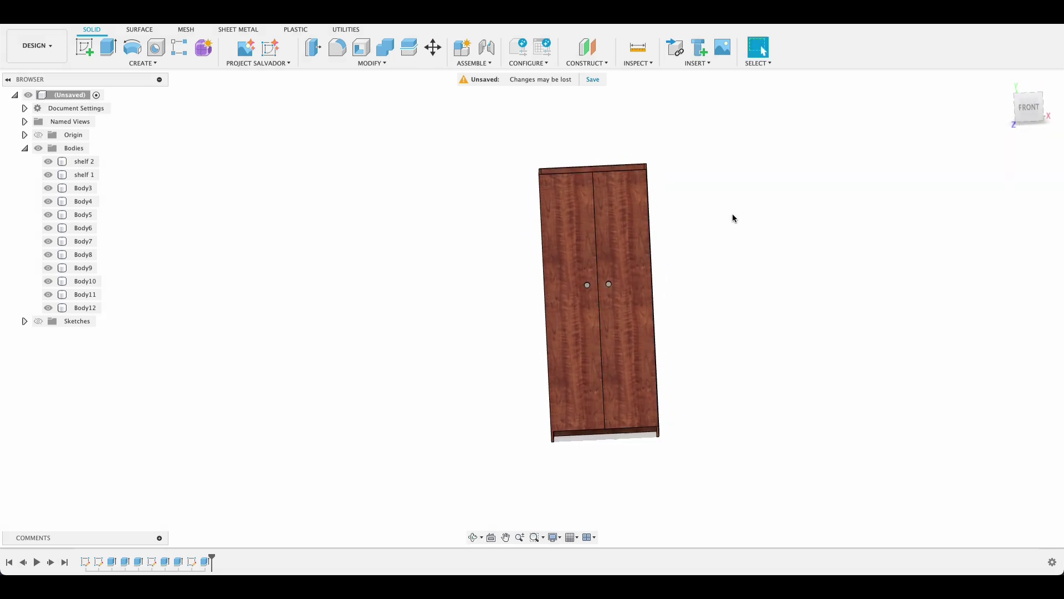
Measure the right door's height and width along its outer and lower edges
left_click(642, 64)
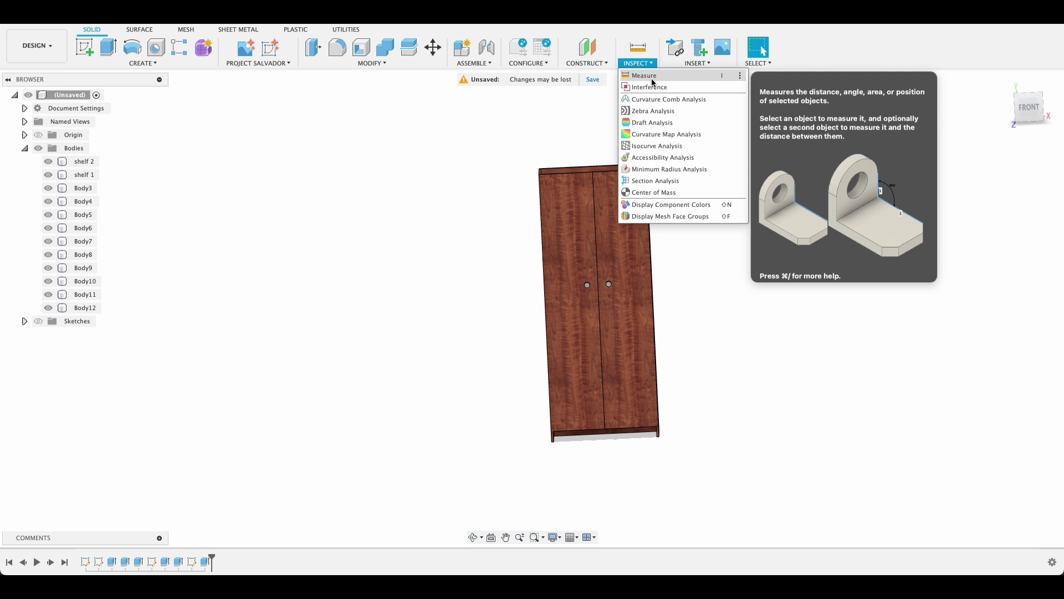
left_click(653, 81)
scroll(653, 292, "up", 5)
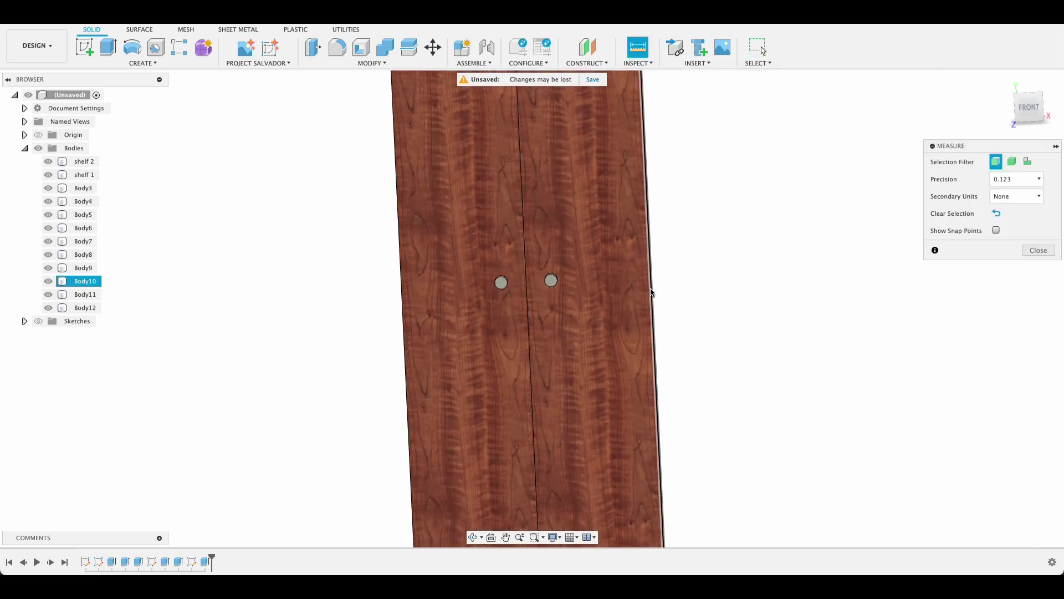
left_click(650, 292)
scroll(646, 288, "down", 5)
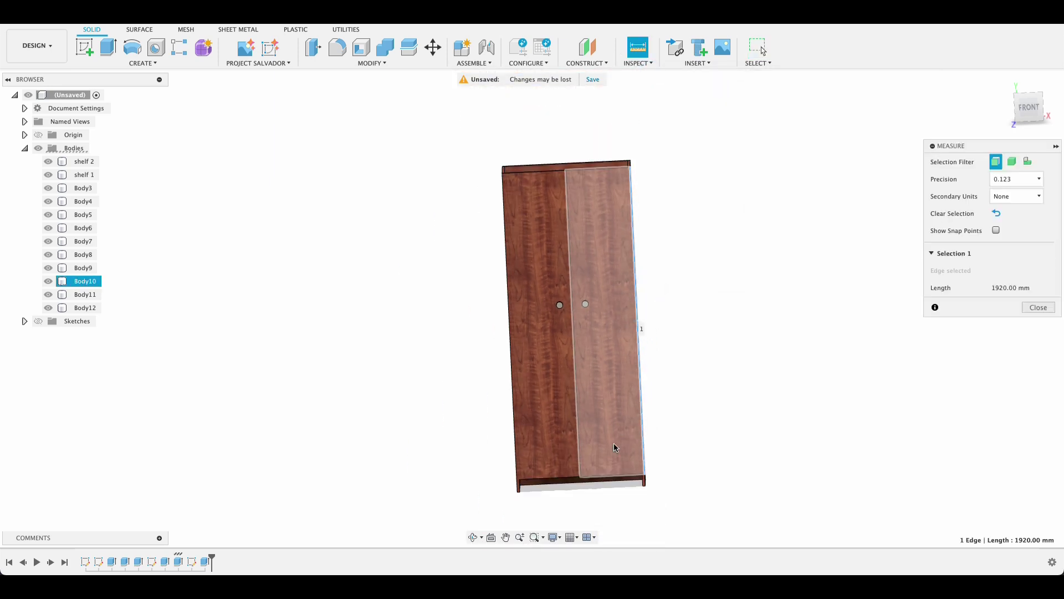
left_click(621, 477)
middle_click_drag(696, 460, 670, 418, "shift")
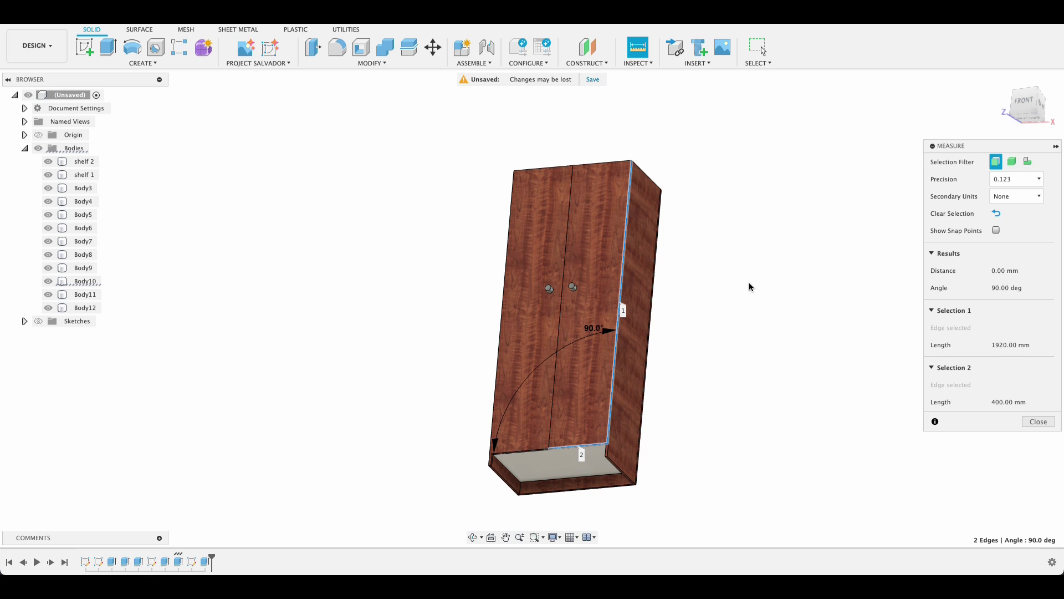
middle_click_drag(750, 286, 675, 322, "shift")
middle_click_drag(613, 356, 492, 352, "shift")
middle_click_drag(616, 350, 780, 365, "shift")
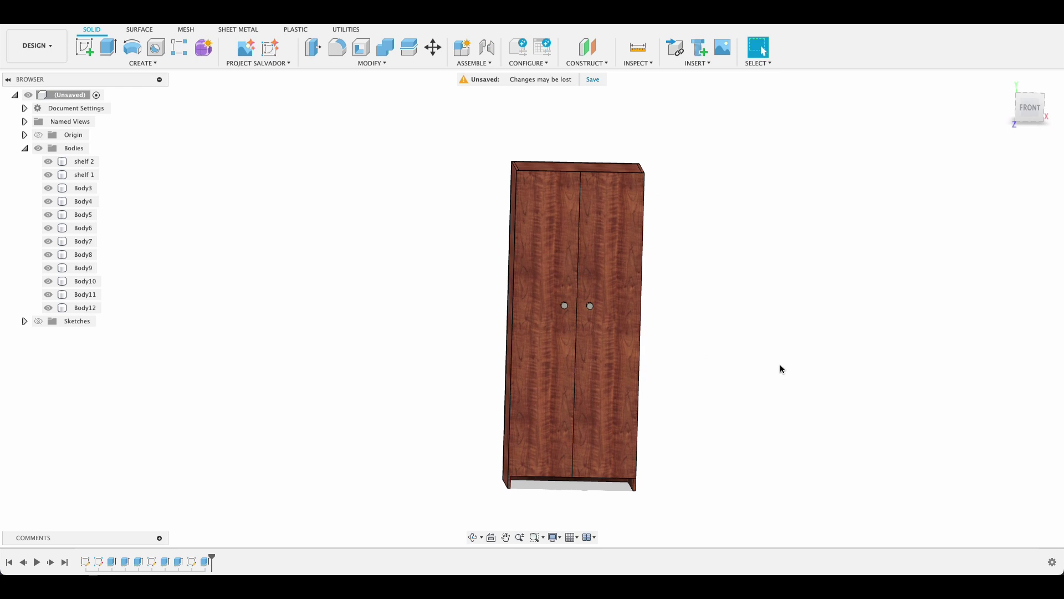